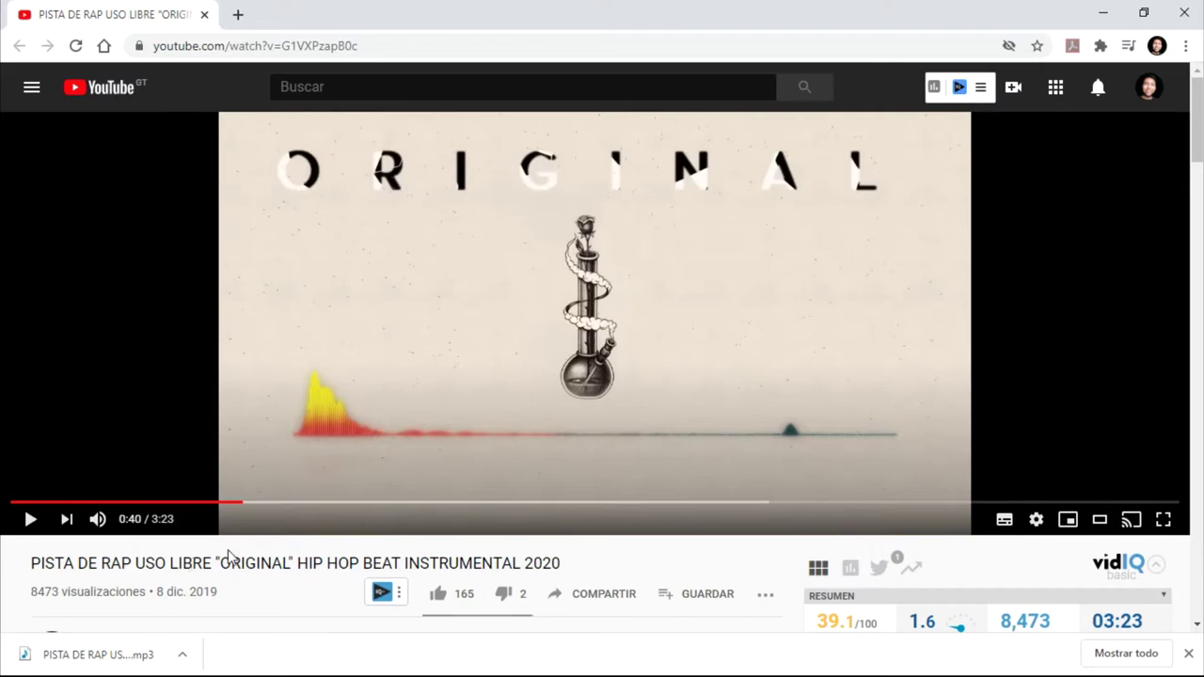
- Like the comment "Saludos y buena pista" under the "ORIGINAL" rap beat video
{"action": "scroll", "coordinate": [360, 518], "scroll_direction": "down", "scroll_amount": 3}
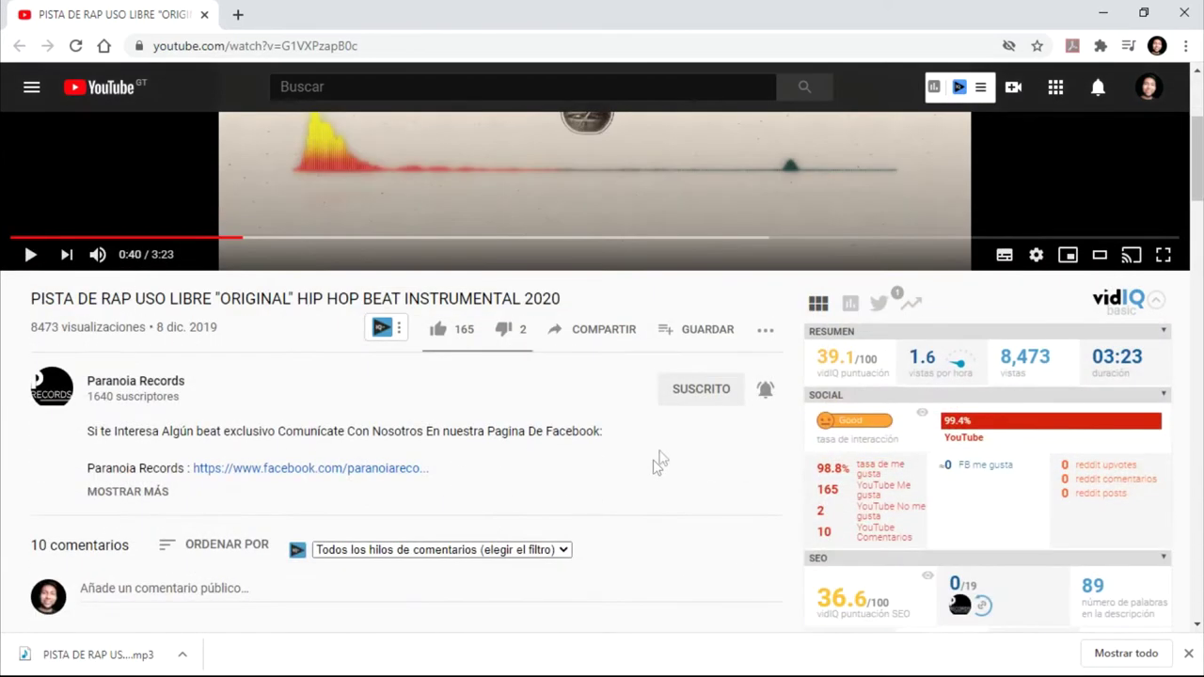
{"action": "scroll", "coordinate": [745, 417], "scroll_direction": "down", "scroll_amount": 3}
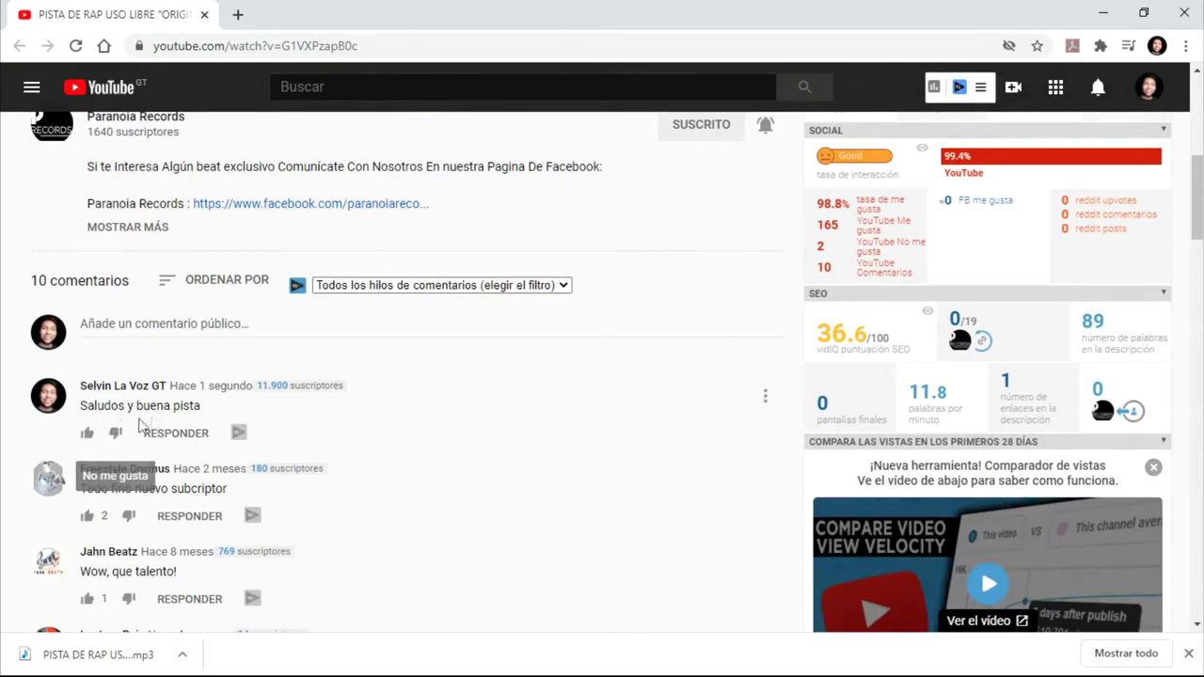
{"action": "left_click", "coordinate": [82, 437]}
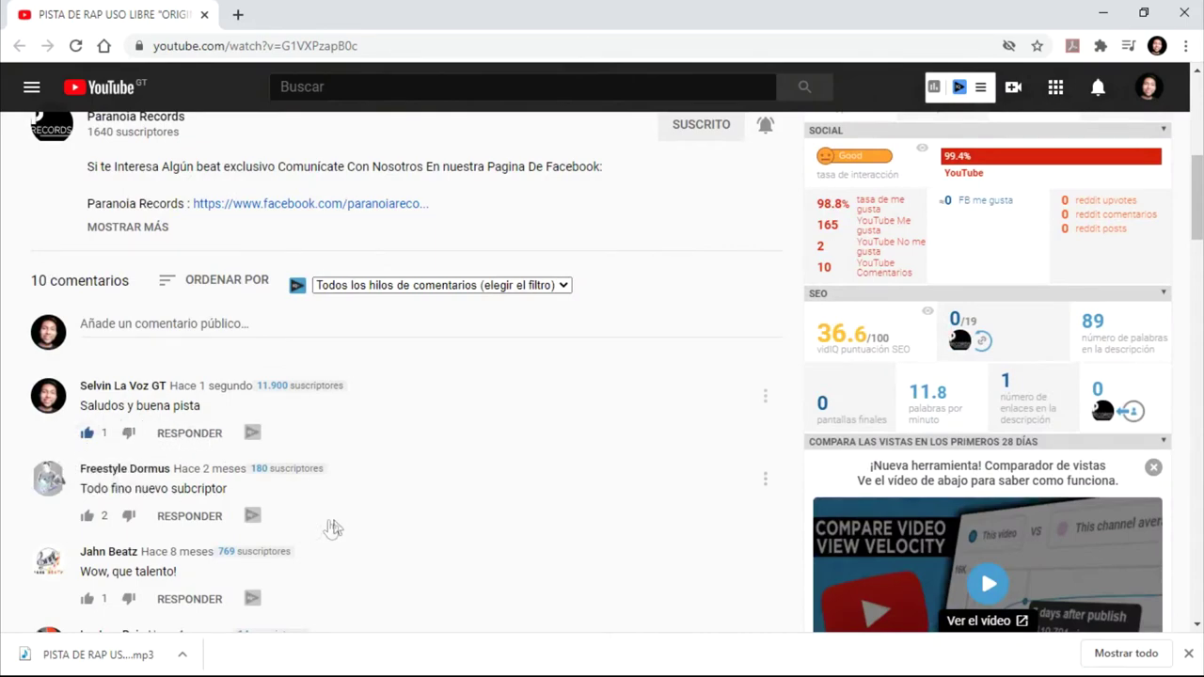
{"action": "scroll", "coordinate": [331, 525], "scroll_direction": "up", "scroll_amount": 5}
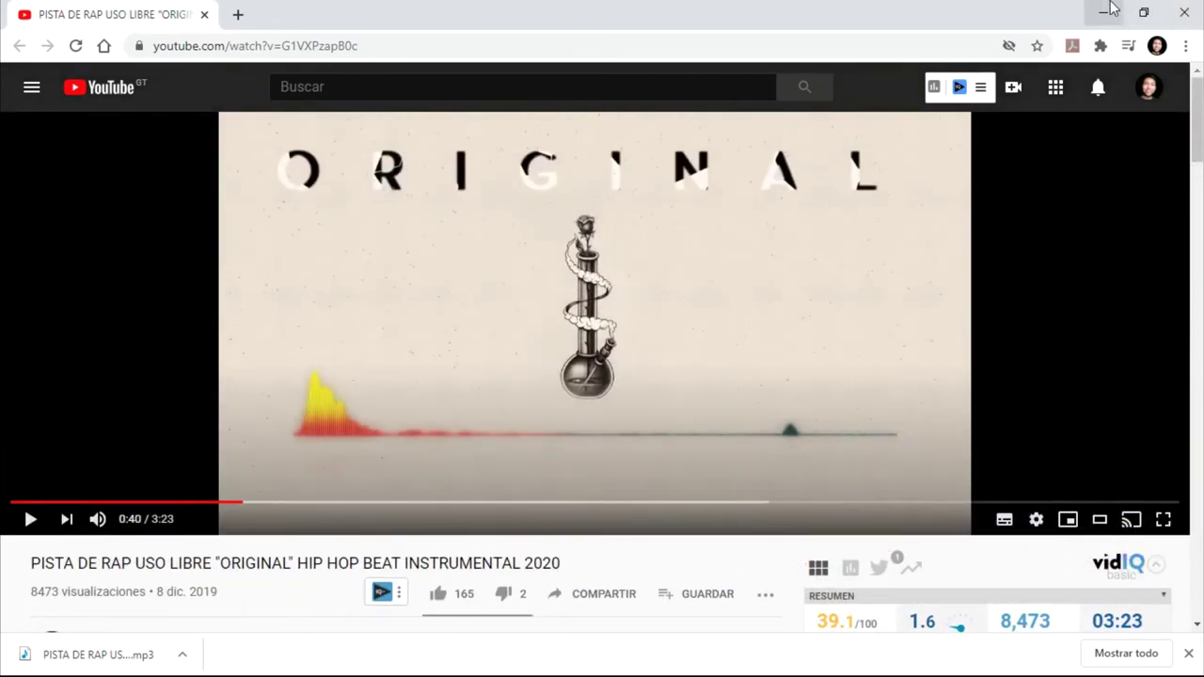
- Switch to the beat project in Audacity and return the playback cursor to the start of the track
{"action": "left_click", "coordinate": [1104, 12]}
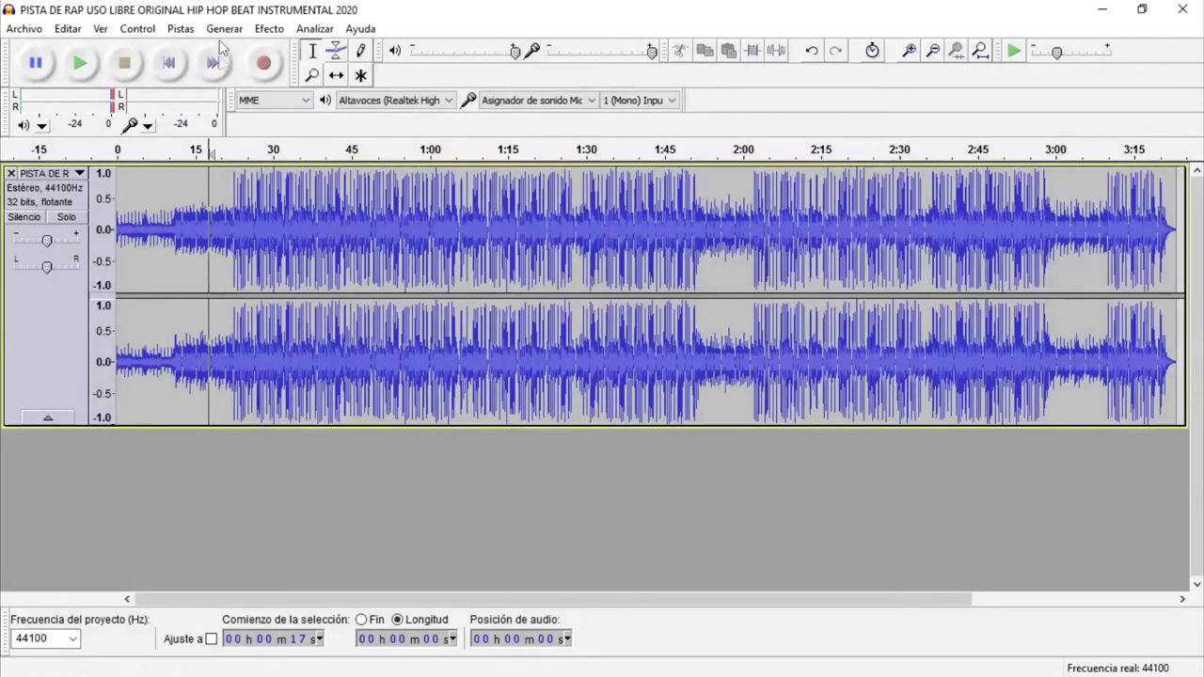
{"action": "left_click", "coordinate": [170, 63]}
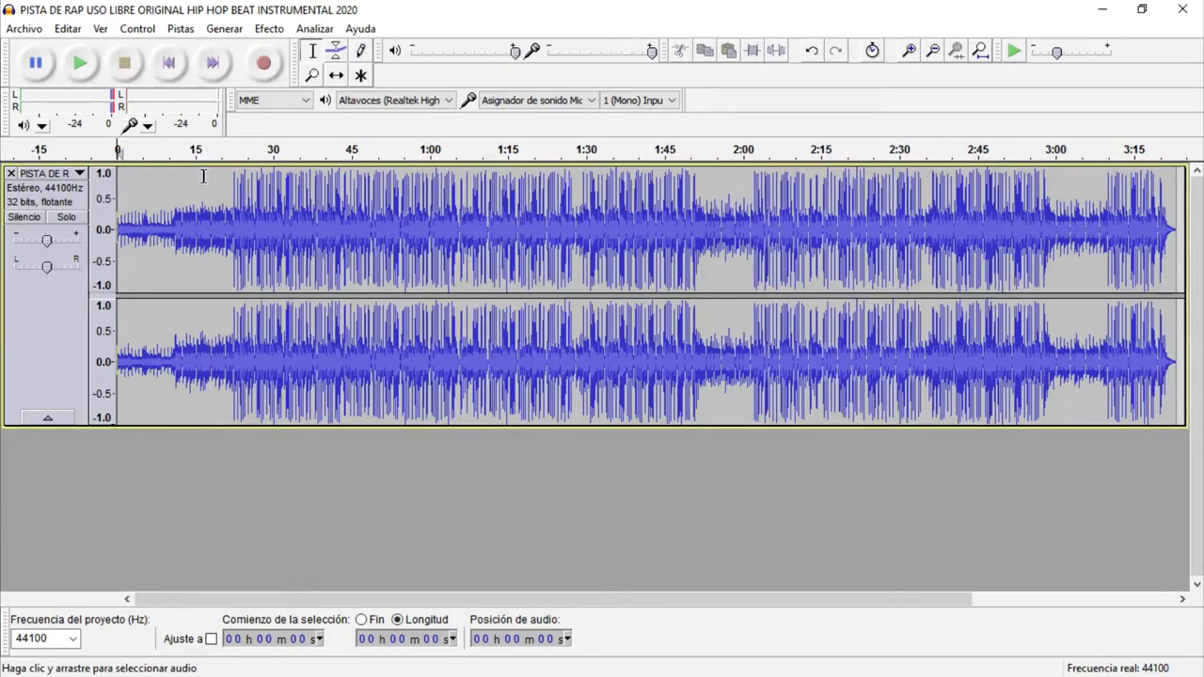
- Look at the blank Word document and return to the beat project in Audacity
{"action": "key", "text": "super"}
{"action": "key", "text": "super"}
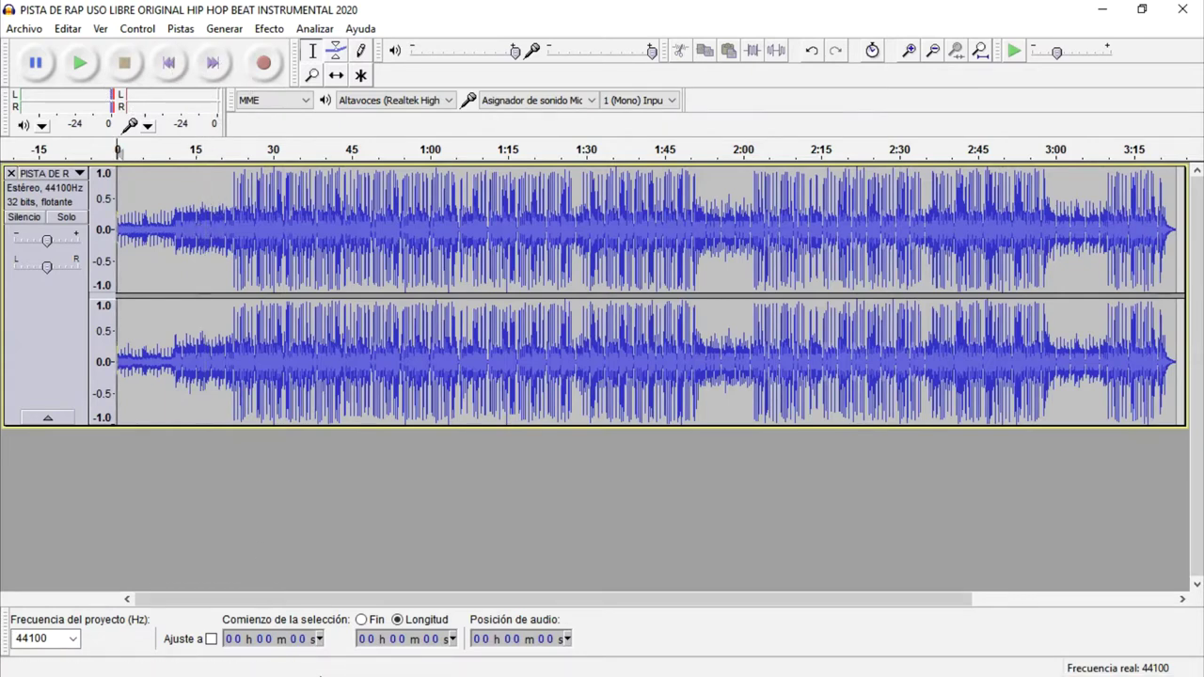
{"action": "key", "text": "super"}
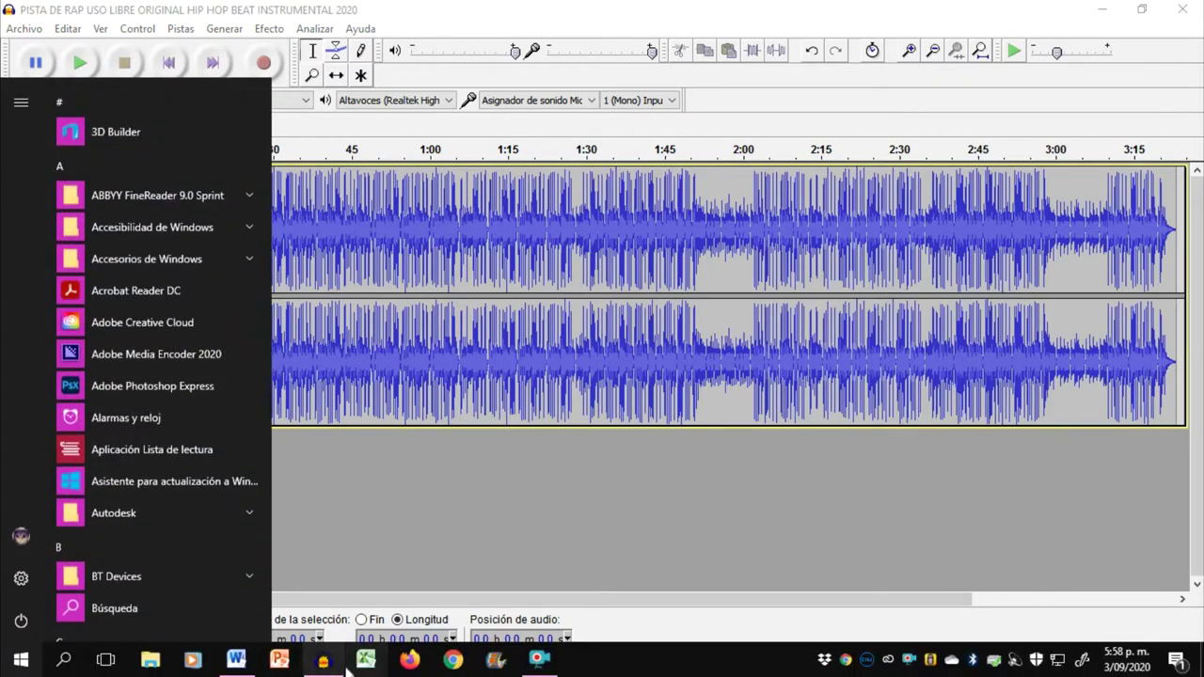
{"action": "left_click", "coordinate": [236, 674]}
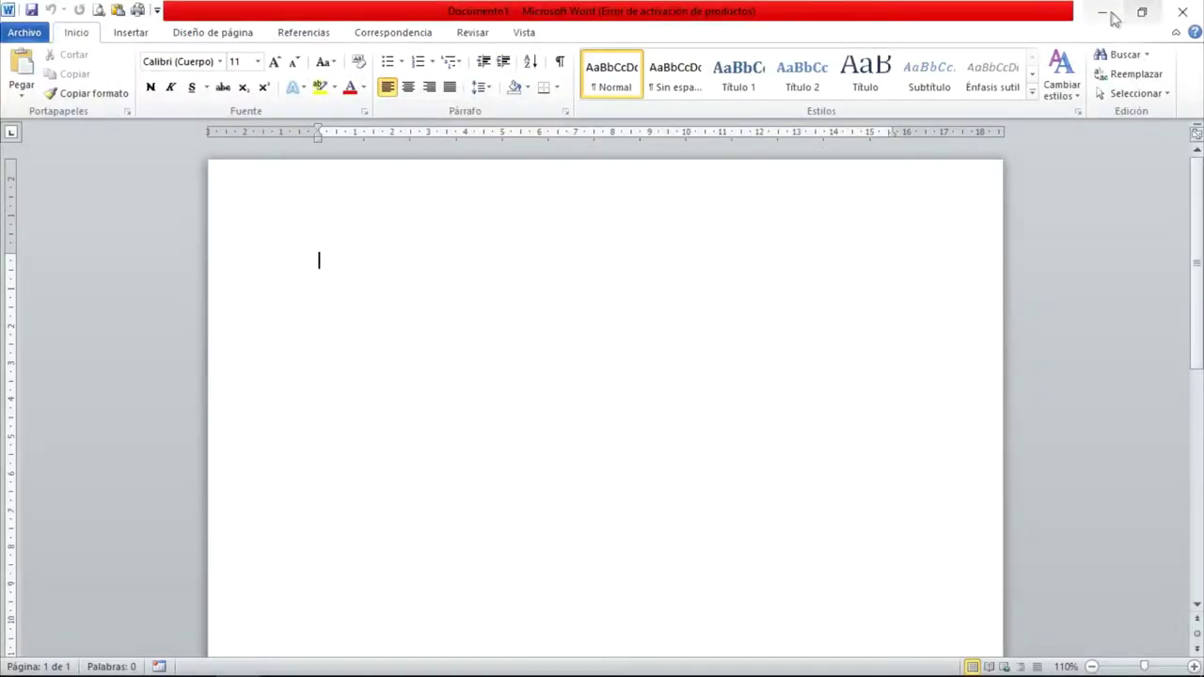
{"action": "left_click", "coordinate": [1102, 11]}
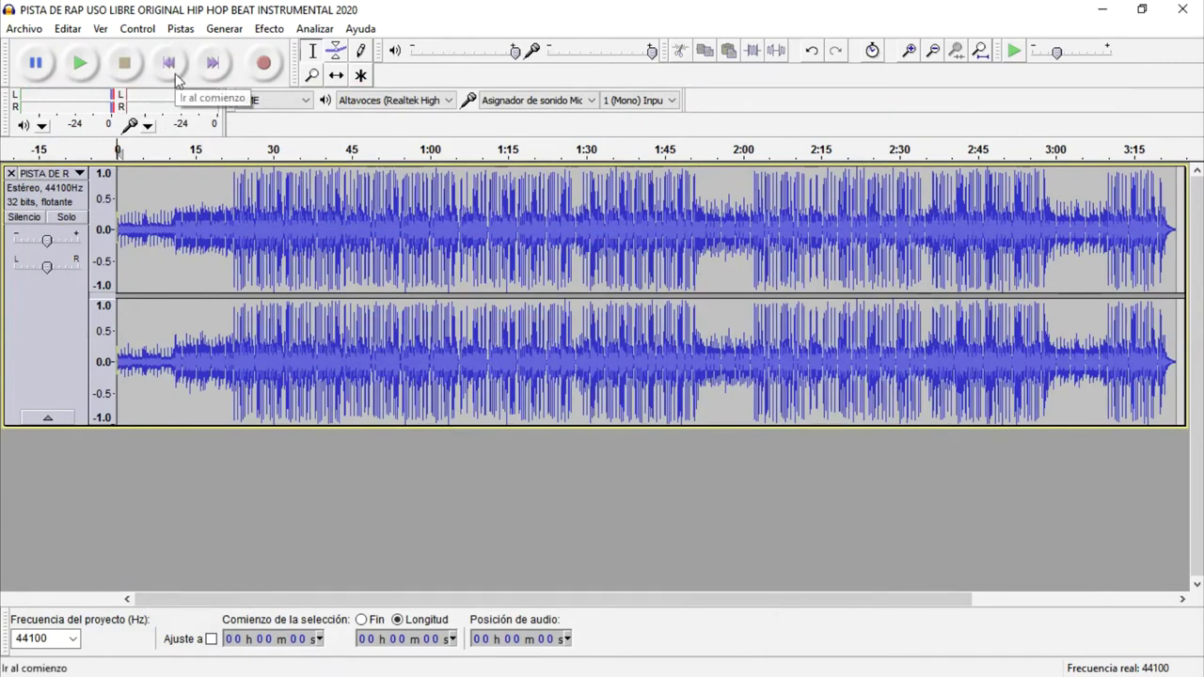
- Play the beat's intro from the start for about 10 seconds to hear where the voice can come in
{"action": "key", "text": "space"}
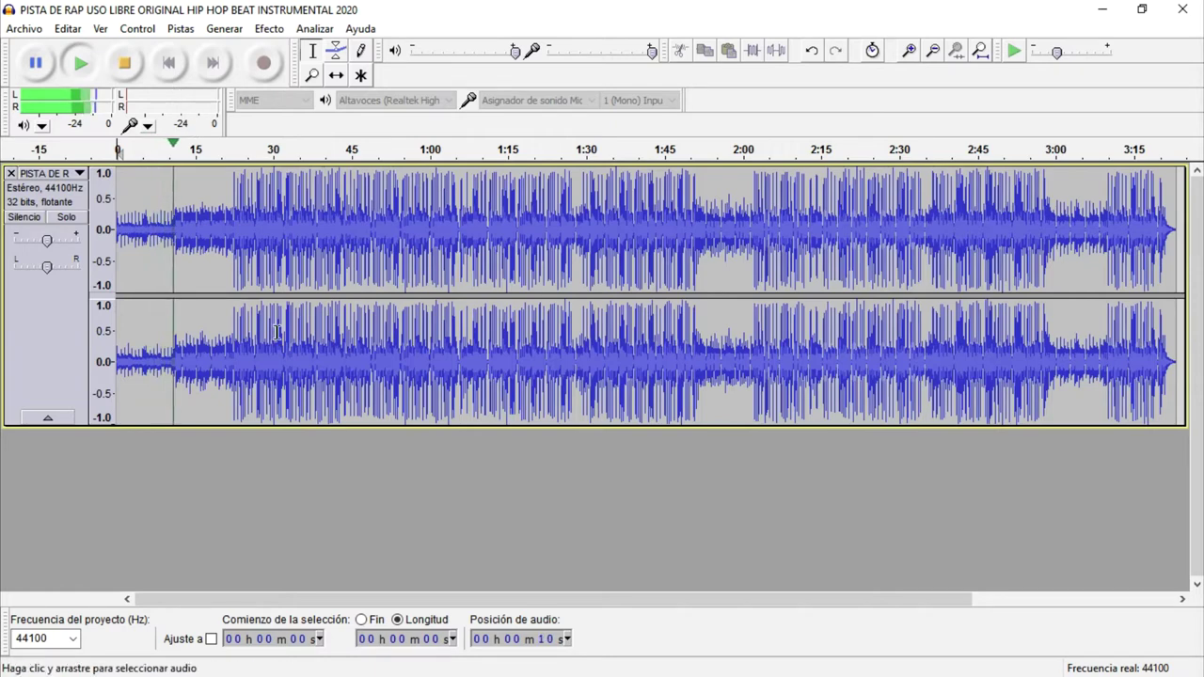
{"action": "key", "text": "space"}
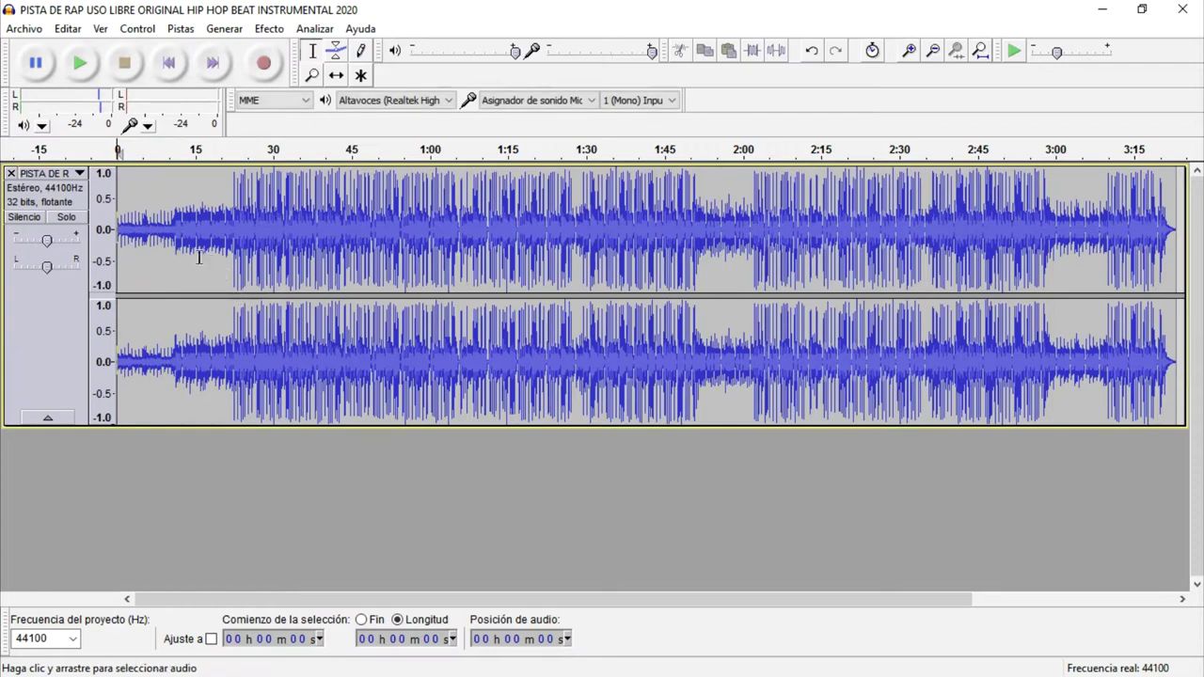
- Record a voice take about 10 seconds long on a new track, starting at 10 s of the beat
{"action": "left_click", "coordinate": [171, 247]}
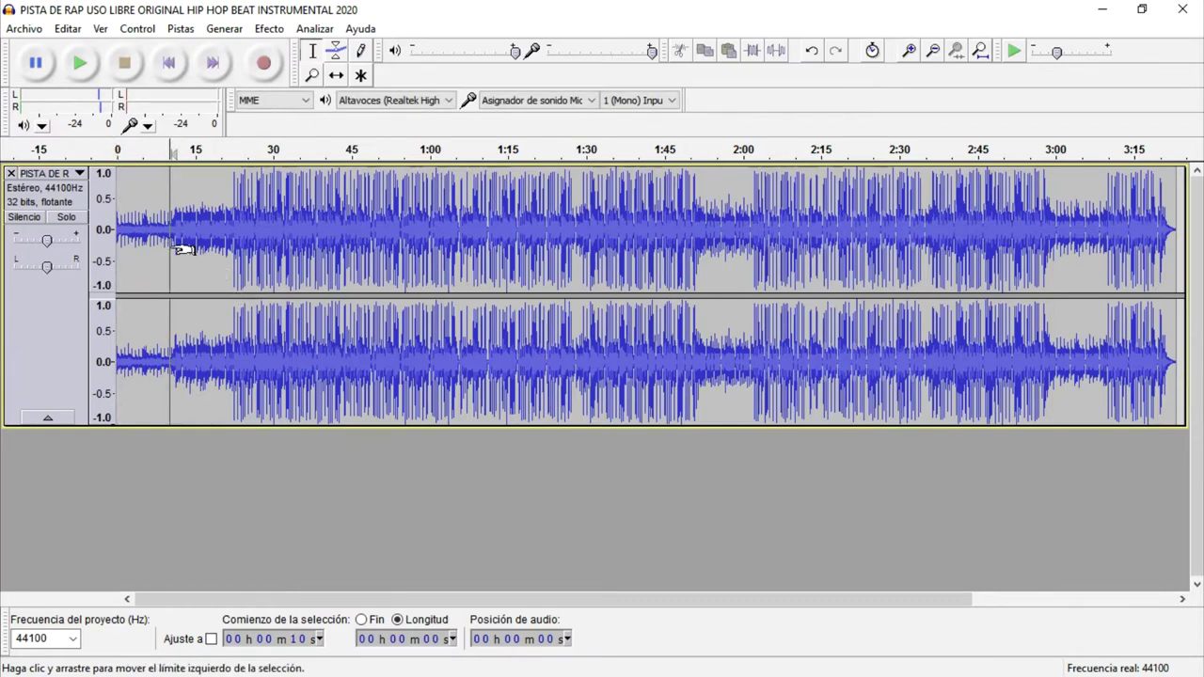
{"action": "key", "text": "r"}
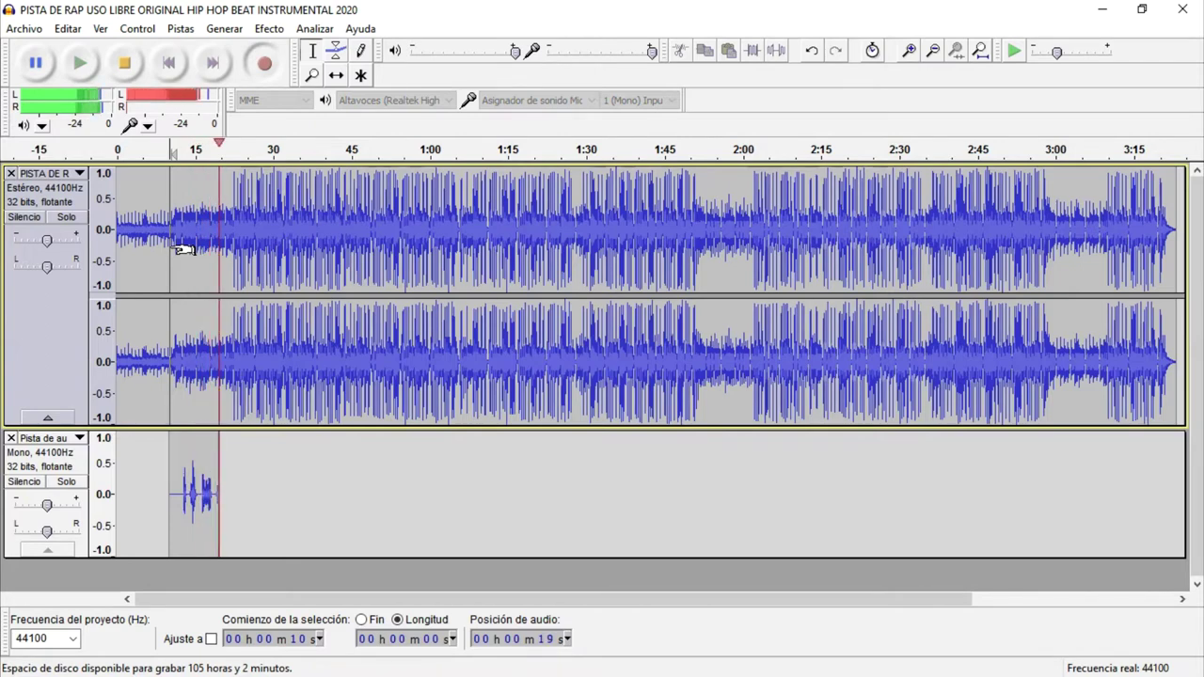
{"action": "key", "text": "space"}
- Play back the voice take over the beat from 10 s, and listen to the beat again from 18 s
{"action": "key", "text": "space"}
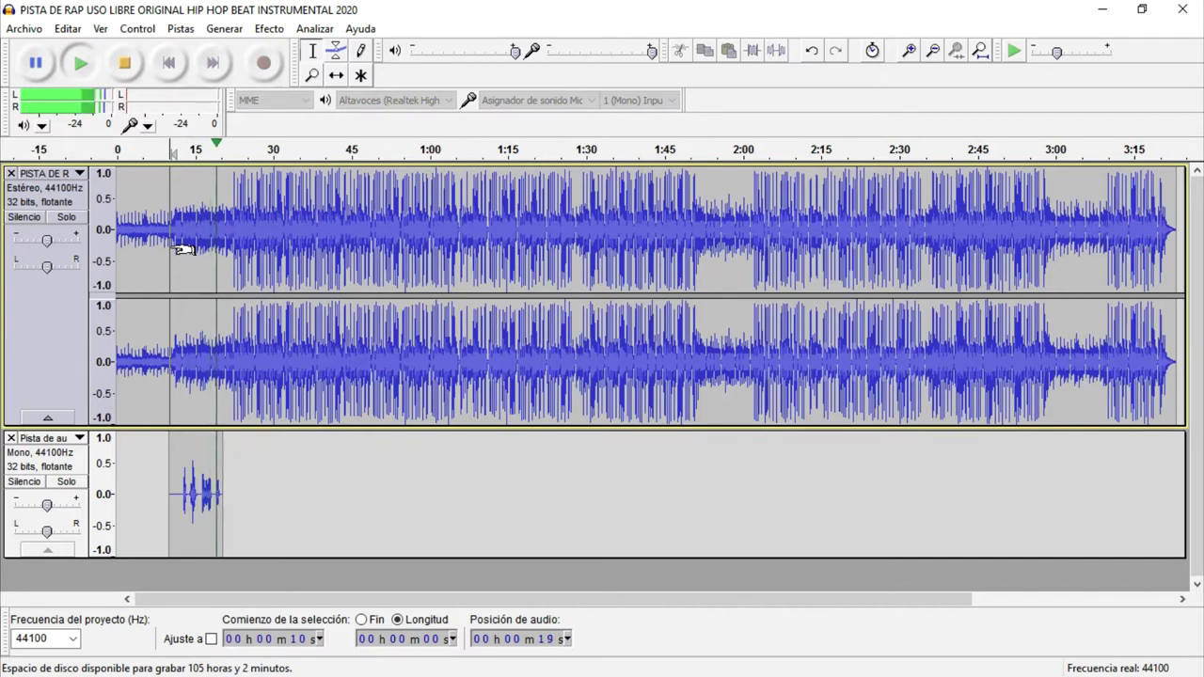
{"action": "key", "text": "space"}
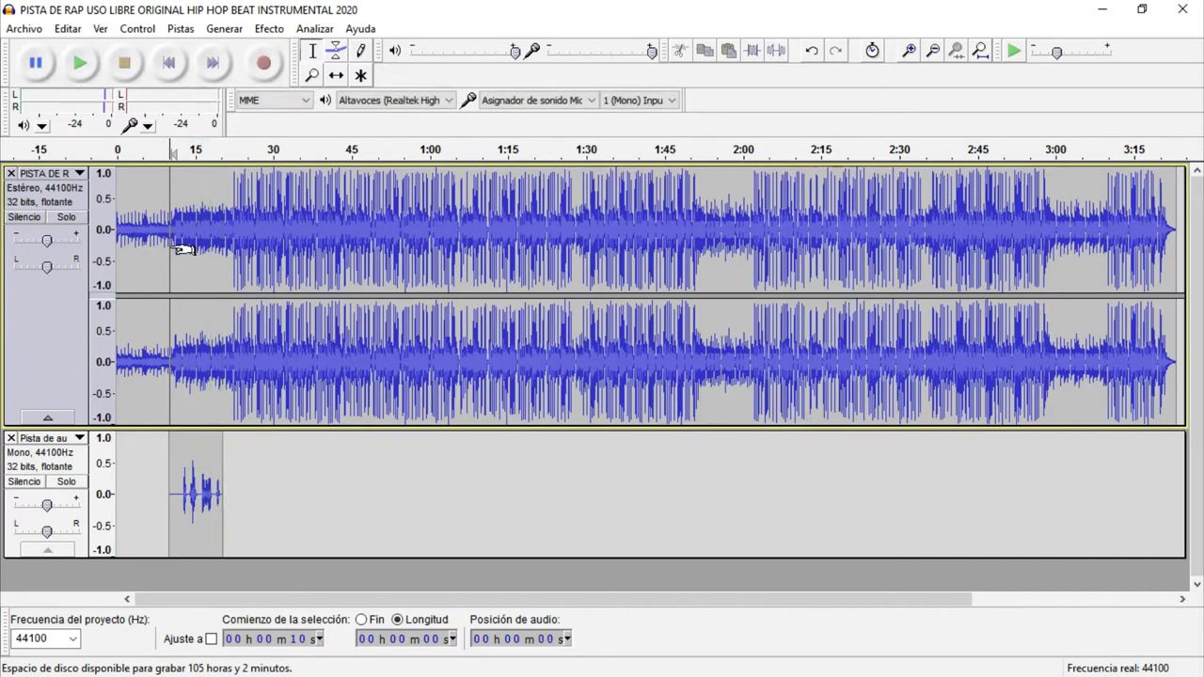
{"action": "left_click", "coordinate": [215, 475]}
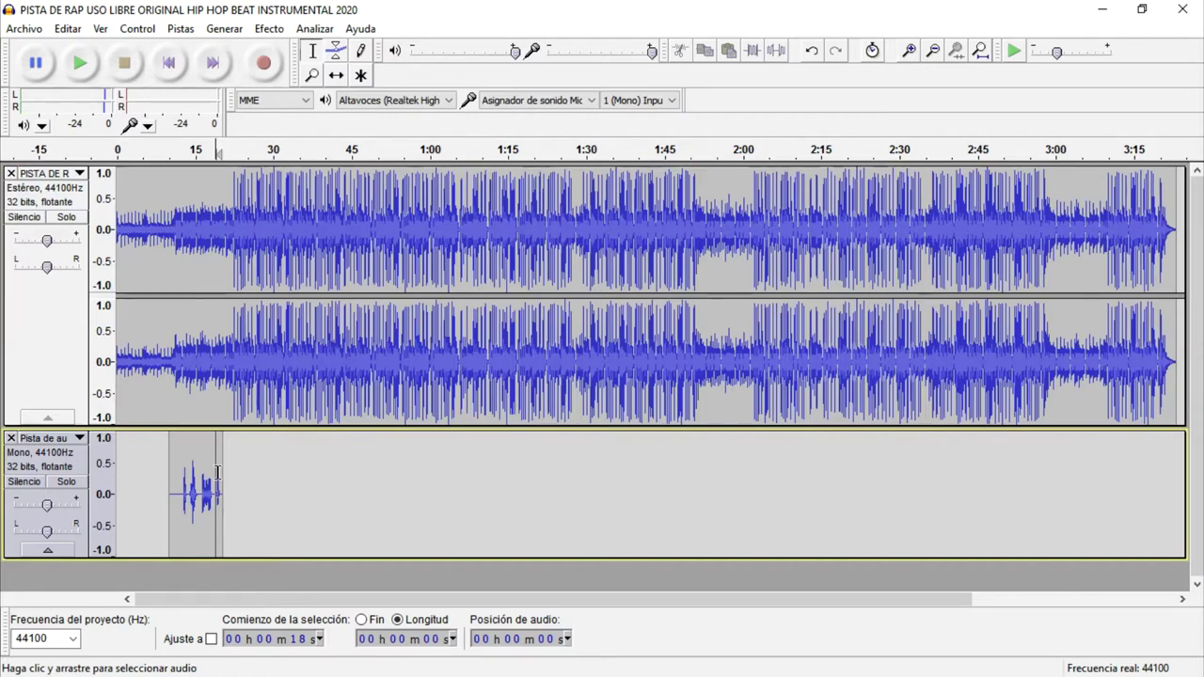
{"action": "key", "text": "space"}
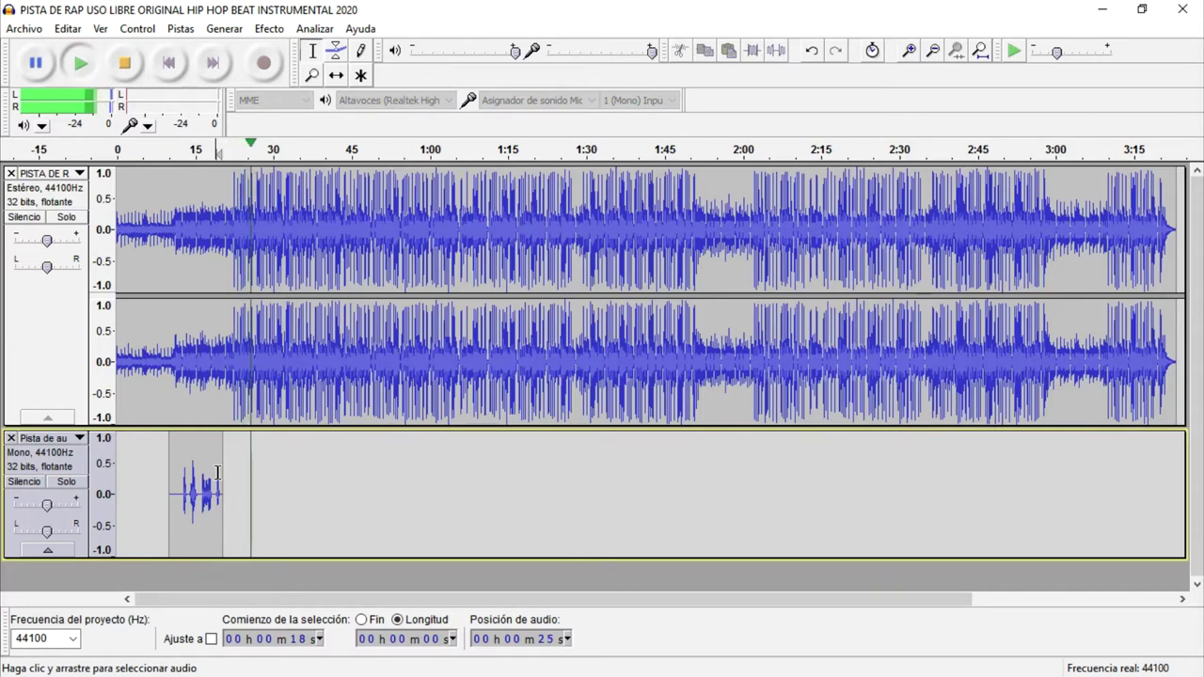
{"action": "key", "text": "space"}
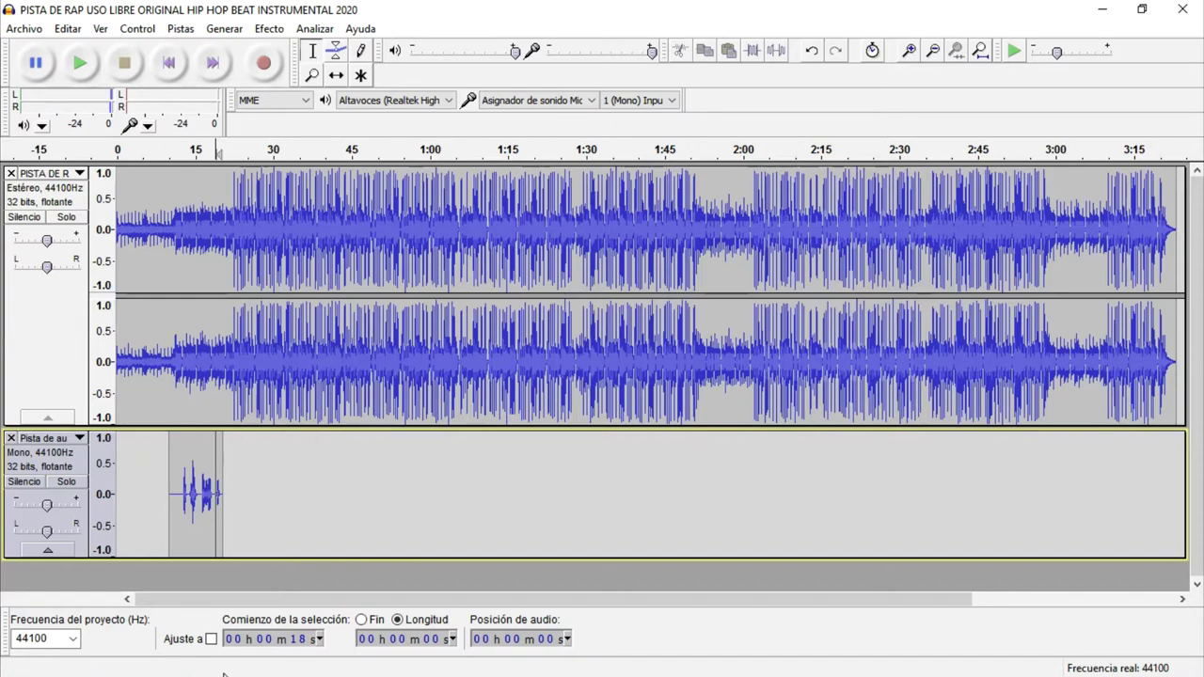
- Switch to the blank Word document and write "Vamos a hablar un par de cosas de la vida" and "A veces de situaciones sin salida"
{"action": "key", "text": "super"}
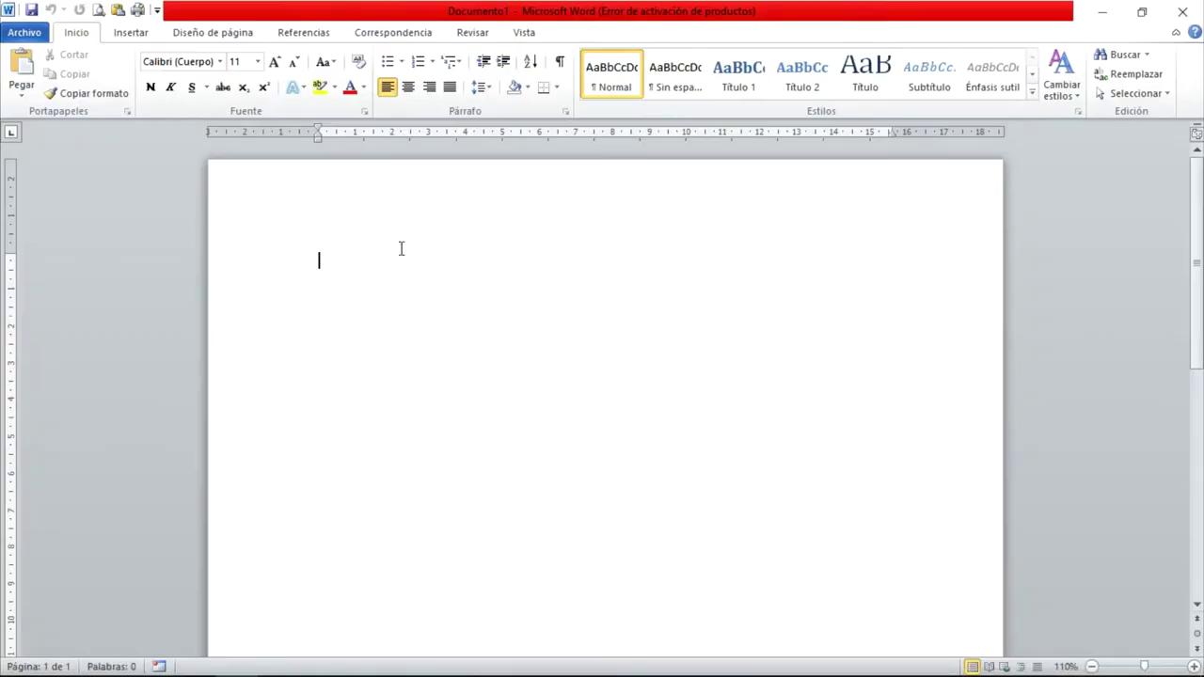
{"action": "type", "text": "Vamos a ha"}
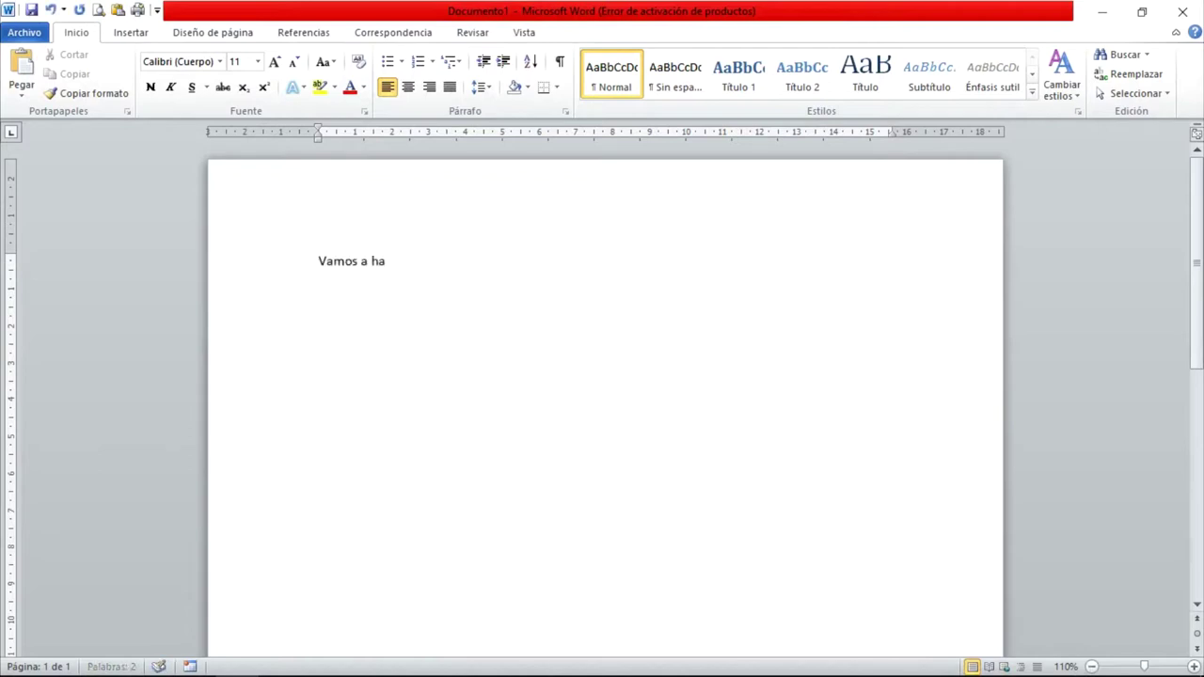
{"action": "type", "text": "blar un par de cosas de la vida"}
{"action": "key", "text": "Return"}
{"action": "type", "text": "A veces de situaciones sin sali"}
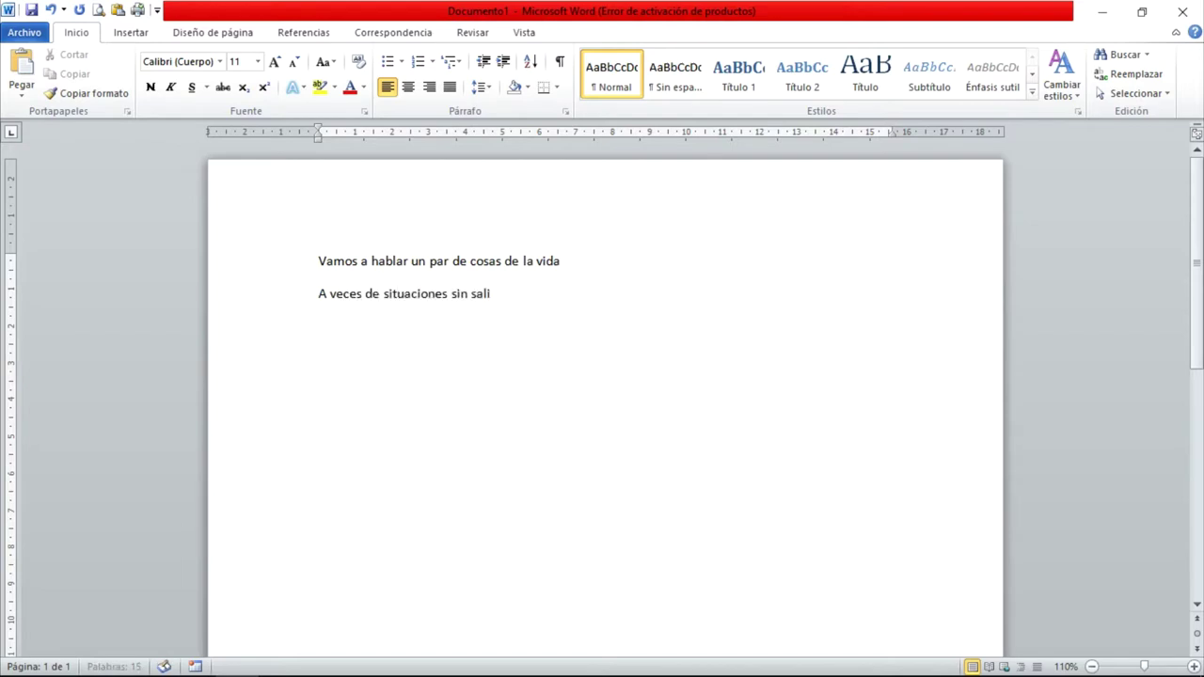
{"action": "key", "text": "Return"}
- Add the lines "Por ello vengo a darte una pequeña solución" and "Vengo a cantarte de corazón", followed by a blank line
{"action": "type", "text": "Por ello vengo a darte una pequeña solución"}
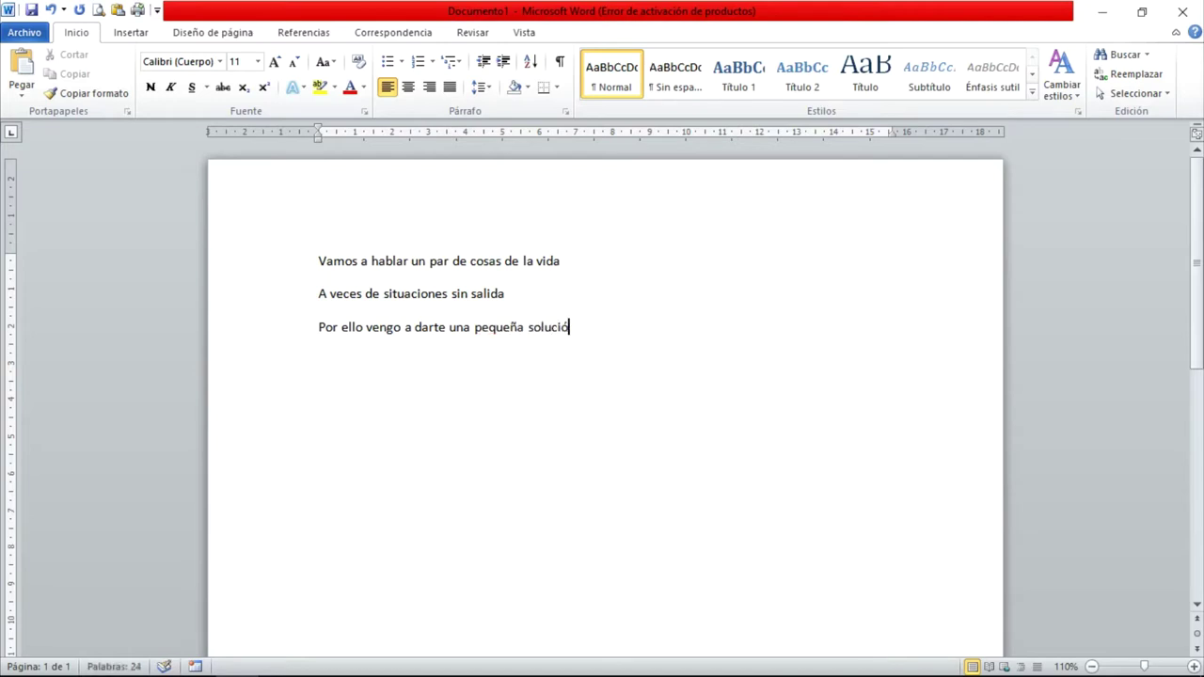
{"action": "key", "text": "Return"}
{"action": "type", "text": "Vengo a ca"}
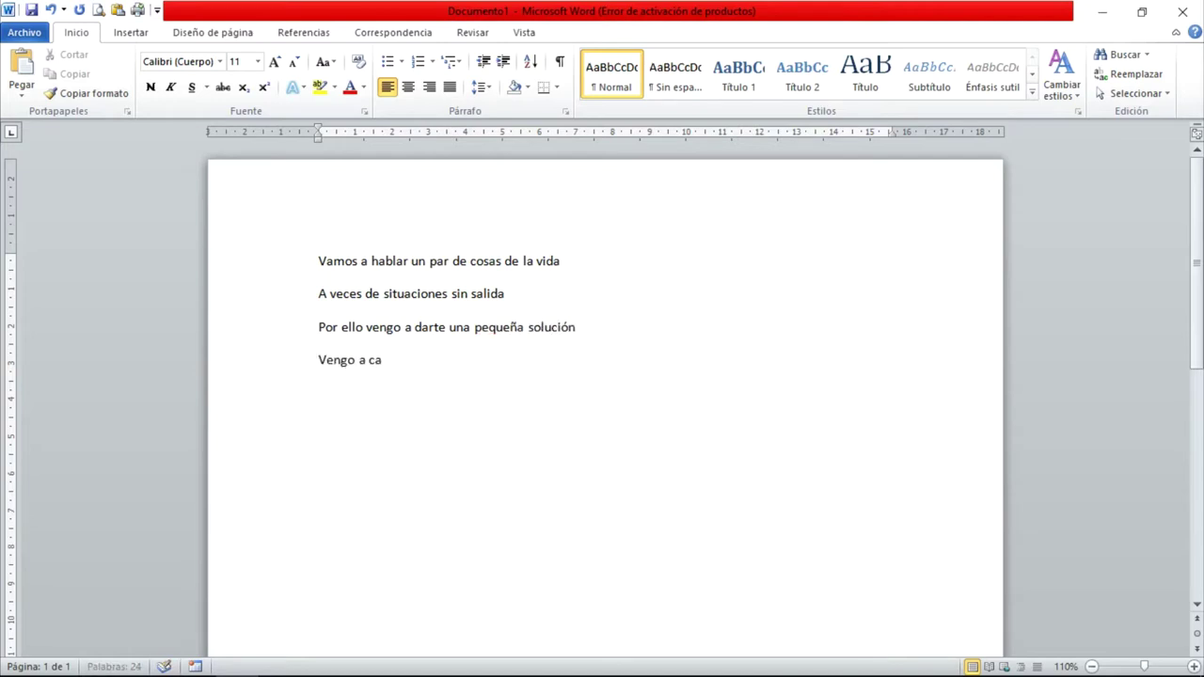
{"action": "type", "text": "ntarte de corazón"}
{"action": "key", "text": "Return"}
{"action": "key", "text": "Return"}
- Start the second verse with the line "Que pasa nadie te abraza, nadie te escucha"
{"action": "type", "text": "Que pasa "}
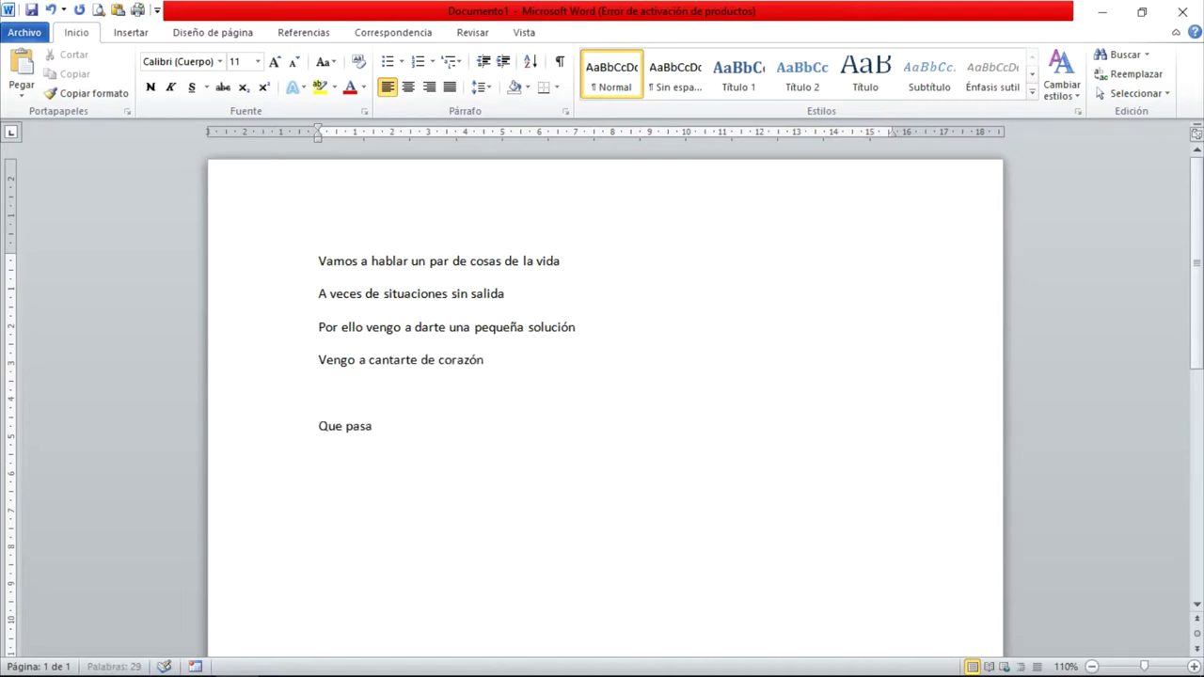
{"action": "type", "text": "nadie te abraza, nadie"}
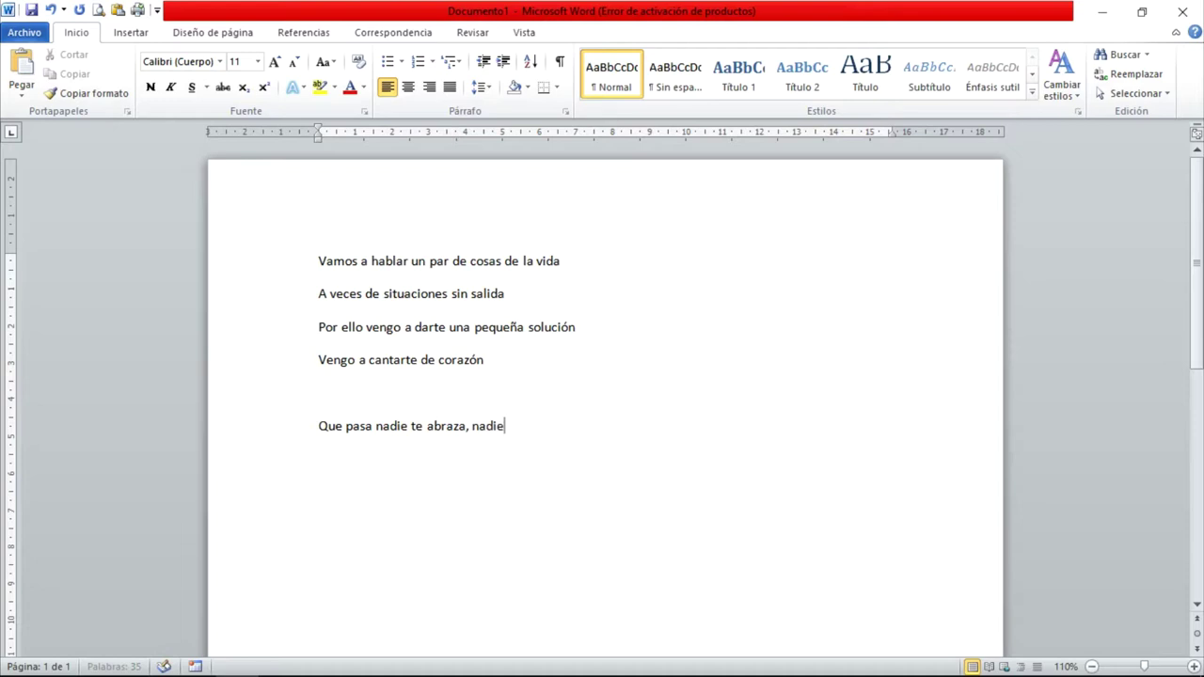
{"action": "type", "text": " te escucha"}
{"action": "key", "text": "Return"}
- Write "Por eso nos ponemos más duros pa´ la lucha" as the second verse's second line
{"action": "type", "text": "por eo"}
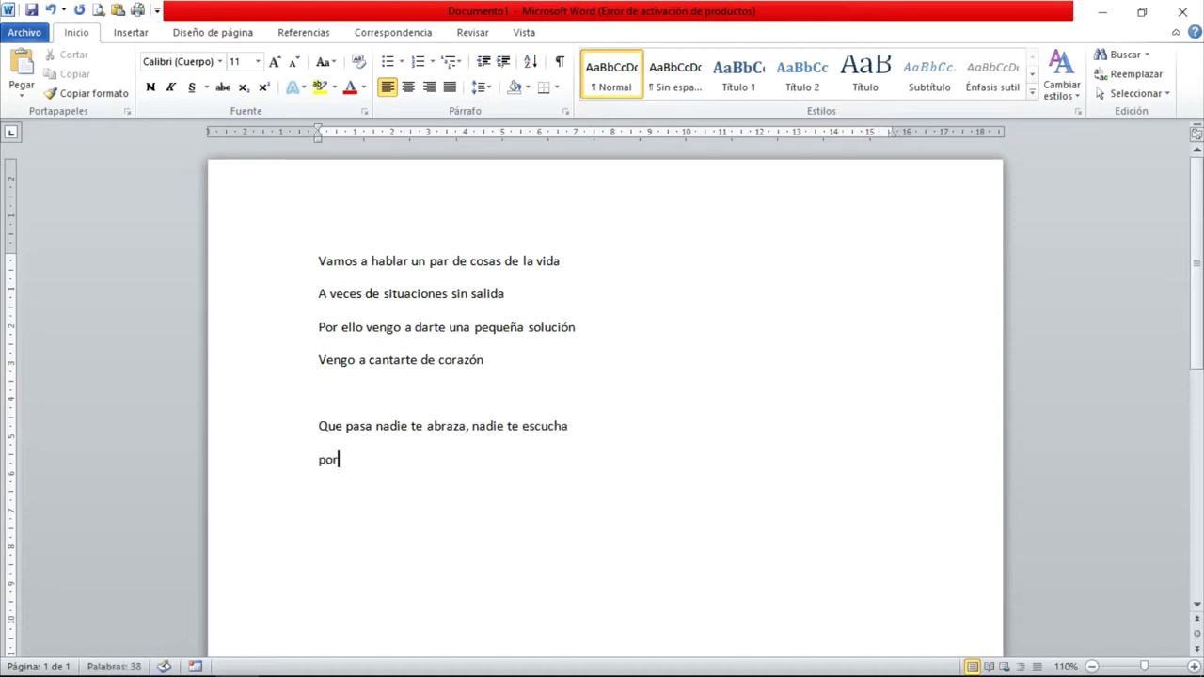
{"action": "key", "text": "BackSpace"}
{"action": "key", "text": "BackSpace"}
{"action": "type", "text": "so nos pon"}
{"action": "type", "text": "m"}
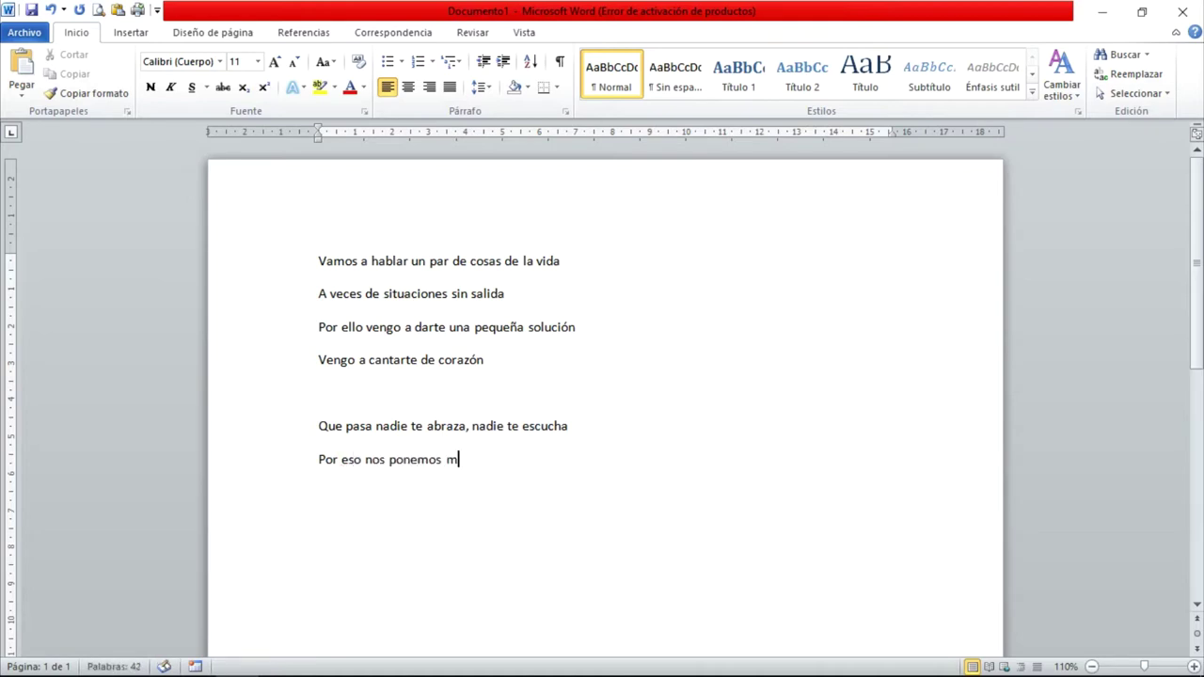
{"action": "type", "text": "ás duros pa´la"}
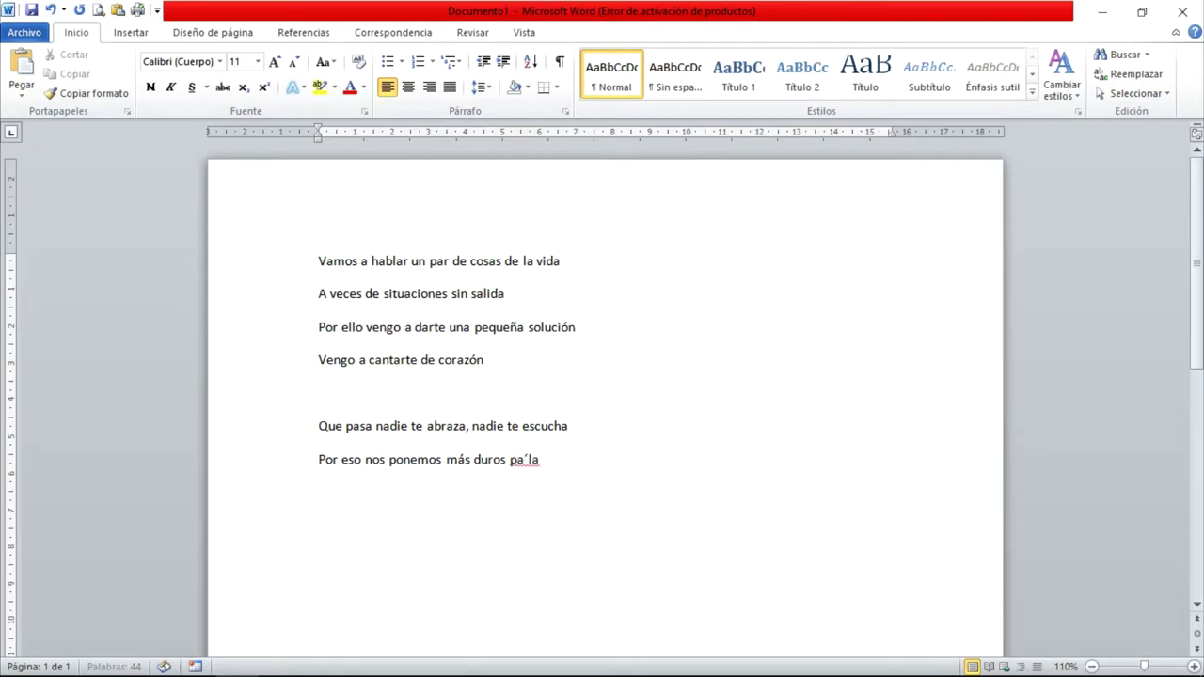
{"action": "key", "text": "BackSpace"}
{"action": "key", "text": "BackSpace"}
{"action": "type", "text": "la lucha"}
{"action": "key", "text": "Return"}
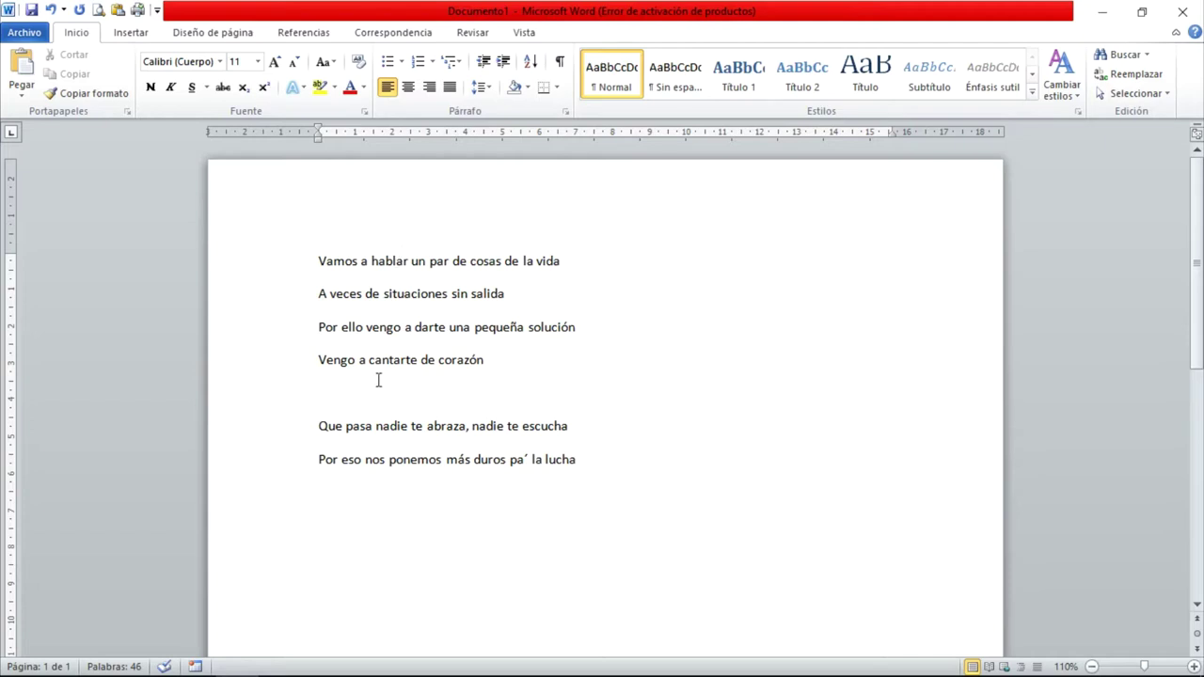
- Change "cantarte" to "cantartela" in the last line of the first verse
{"action": "left_click", "coordinate": [416, 364]}
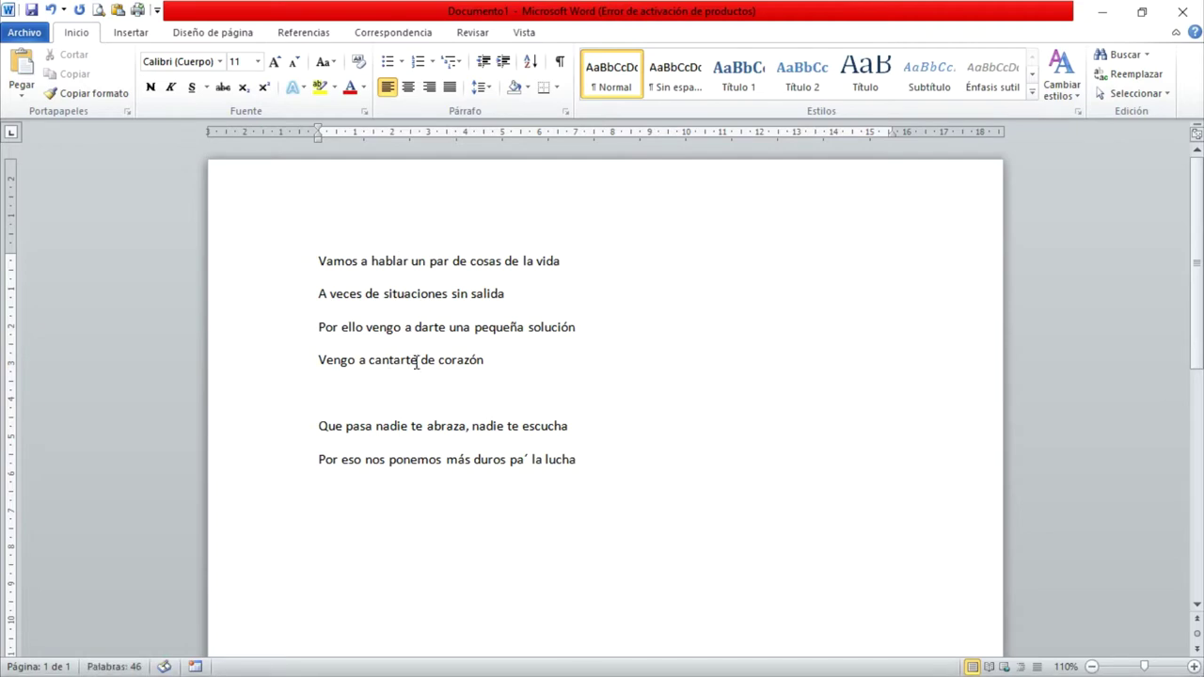
{"action": "type", "text": "la"}
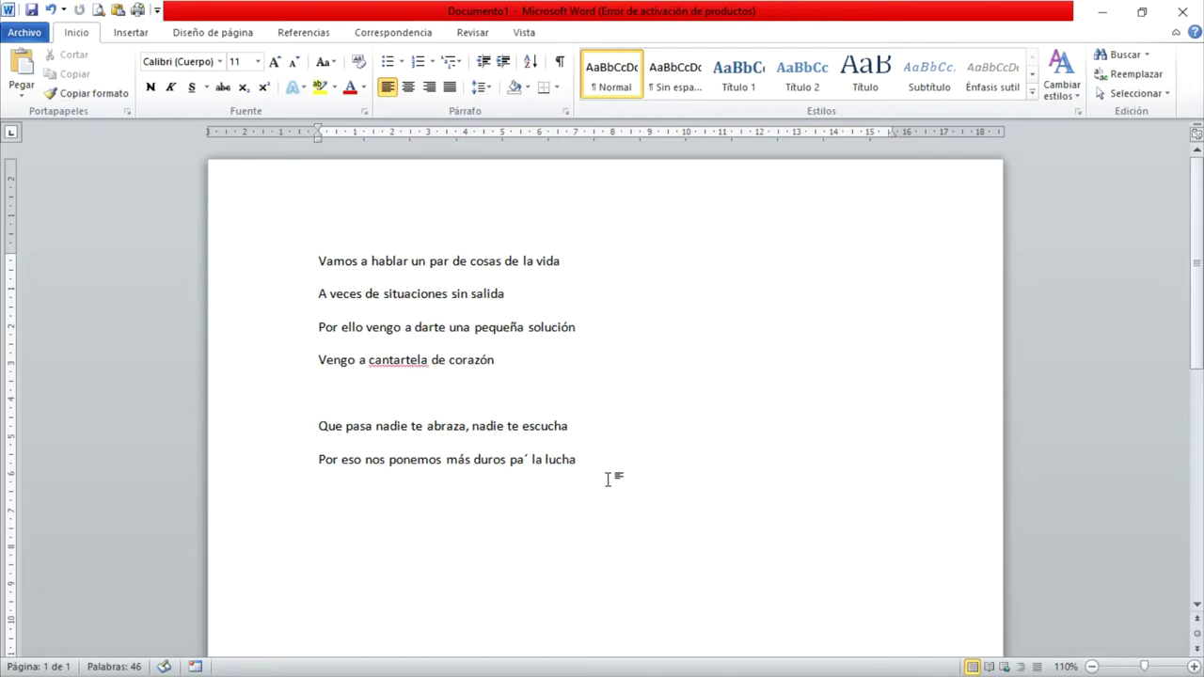
- Add "Dejemos para mas tarde lo de la ducha" as the second verse's third line
{"action": "key", "text": "Return"}
{"action": "type", "text": "Demos"}
{"action": "key", "text": "BackSpace"}
{"action": "key", "text": "BackSpace"}
{"action": "key", "text": "BackSpace"}
{"action": "key", "text": "BackSpace"}
{"action": "type", "text": "jemos para m"}
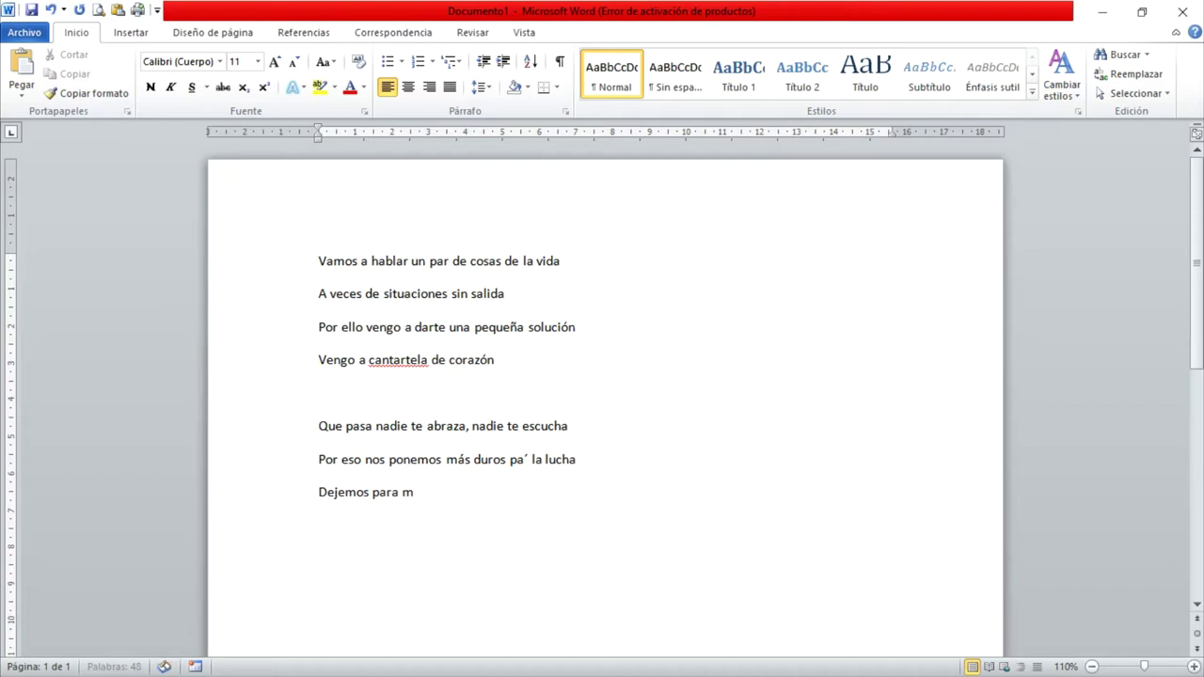
{"action": "type", "text": "as tarde lo de la ducha"}
{"action": "key", "text": "Return"}
- Close the second verse with the line "Quédate al final cierto y me escuchas" and start a new line
{"action": "type", "text": "quedate al final "}
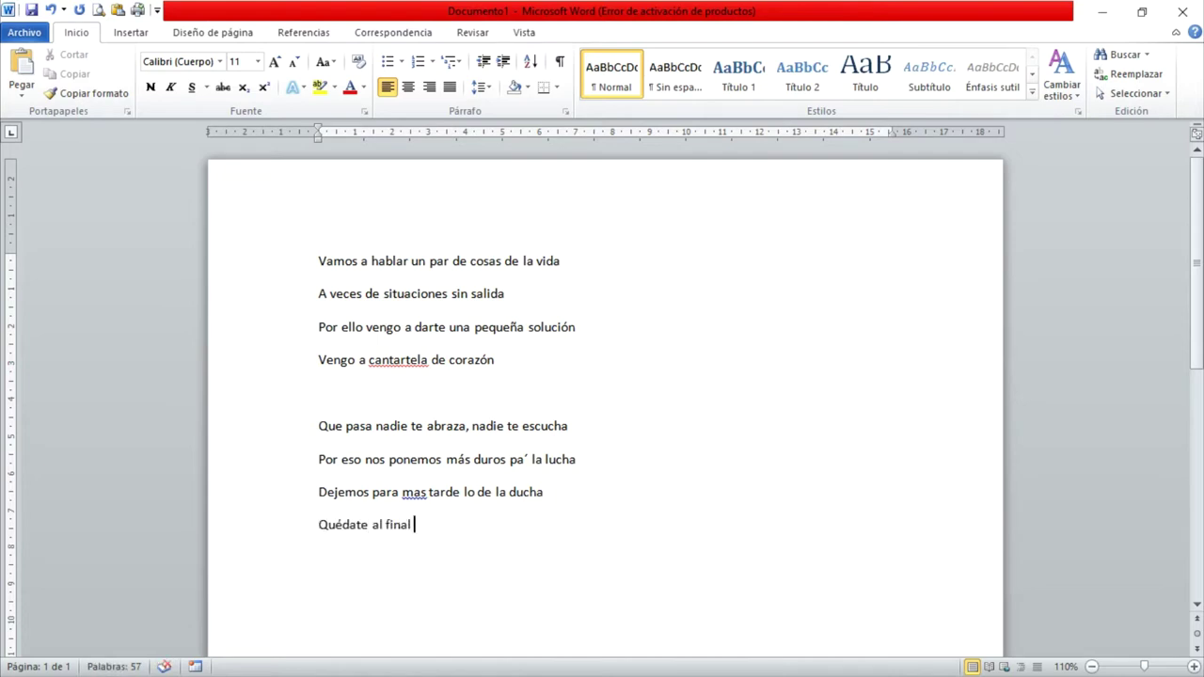
{"action": "type", "text": "cierto y  me escuchas"}
{"action": "key", "text": "Return"}
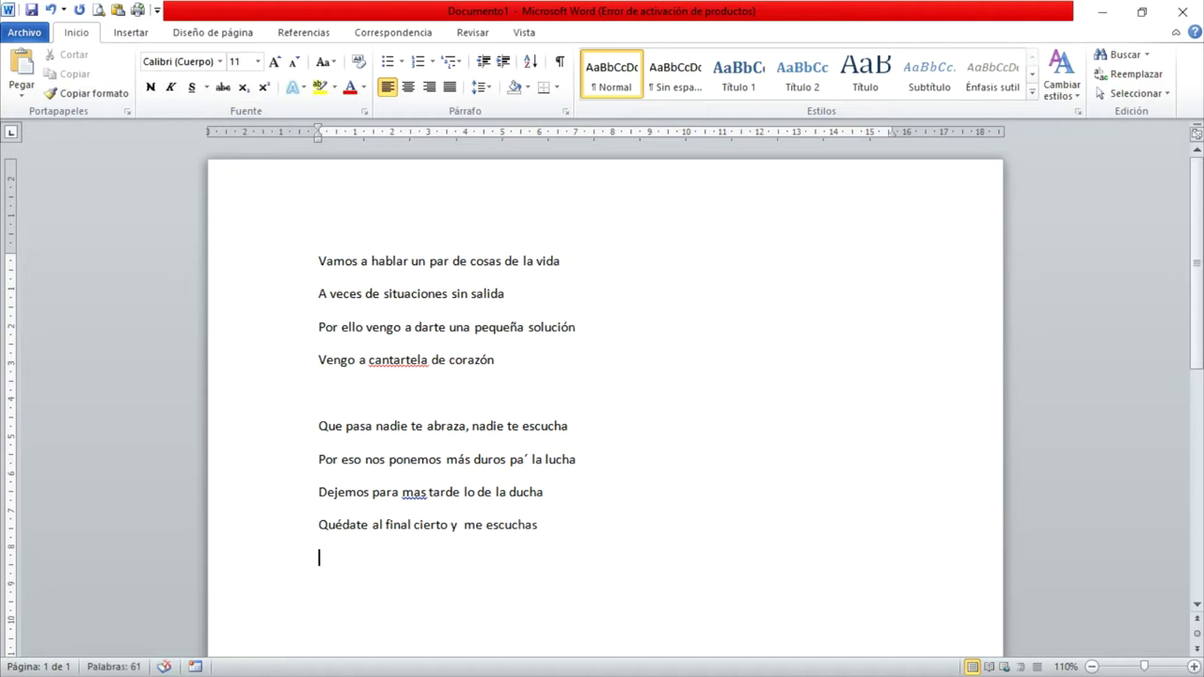
- Leave a blank line and begin the third verse with "Antes eramos solo 5 mil"
{"action": "key", "text": "Return"}
{"action": "type", "text": "Antes eram"}
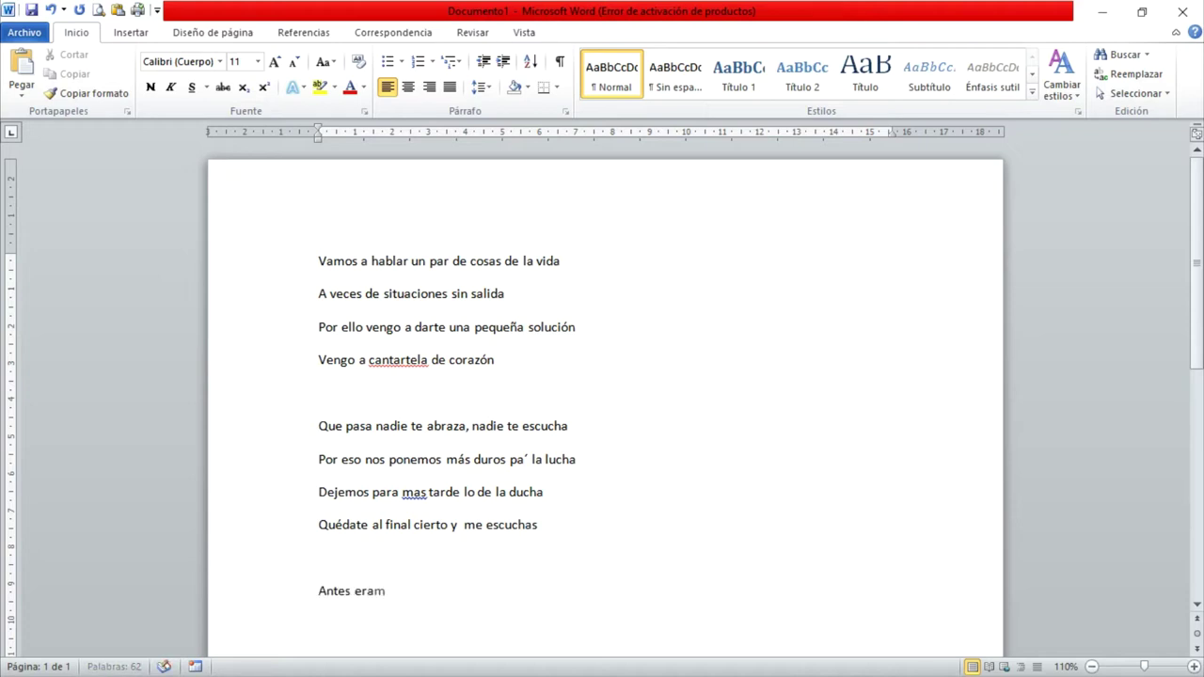
{"action": "type", "text": "os"}
{"action": "key", "text": "BackSpace"}
{"action": "key", "text": "BackSpace"}
{"action": "key", "text": "BackSpace"}
{"action": "key", "text": "BackSpace"}
{"action": "key", "text": "BackSpace"}
{"action": "key", "text": "BackSpace"}
{"action": "type", "text": "hermo"}
{"action": "key", "text": "BackSpace"}
{"action": "key", "text": "BackSpace"}
{"action": "key", "text": "BackSpace"}
{"action": "type", "text": "amo"}
{"action": "key", "text": "BackSpace"}
{"action": "key", "text": "BackSpace"}
{"action": "key", "text": "BackSpace"}
{"action": "type", "text": "ramos"}
{"action": "key", "text": "BackSpace"}
{"action": "key", "text": "BackSpace"}
{"action": "key", "text": "BackSpace"}
{"action": "key", "text": "BackSpace"}
{"action": "key", "text": "BackSpace"}
{"action": "key", "text": "BackSpace"}
{"action": "key", "text": "BackSpace"}
{"action": "type", "text": "eramos solo 5 mil"}
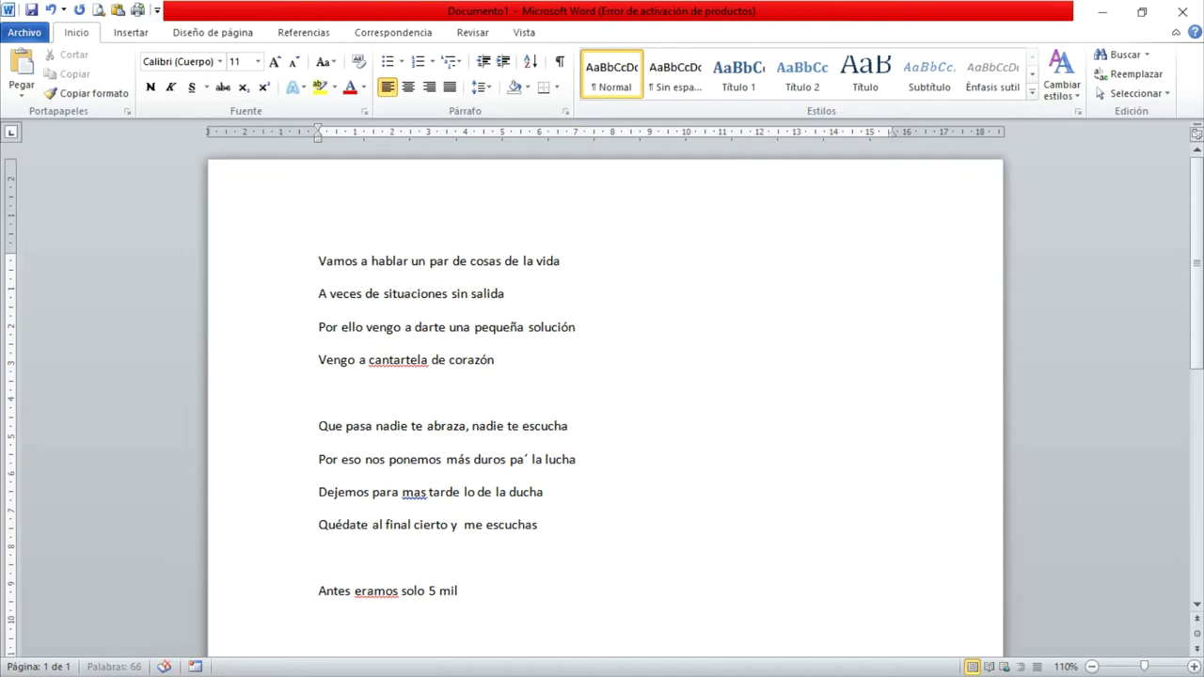
- Add "Ahora vamos de camino a los 12 mil" as the third verse's second line and start a new line
{"action": "key", "text": "Return"}
{"action": "type", "text": "ahora vamos de camino a los "}
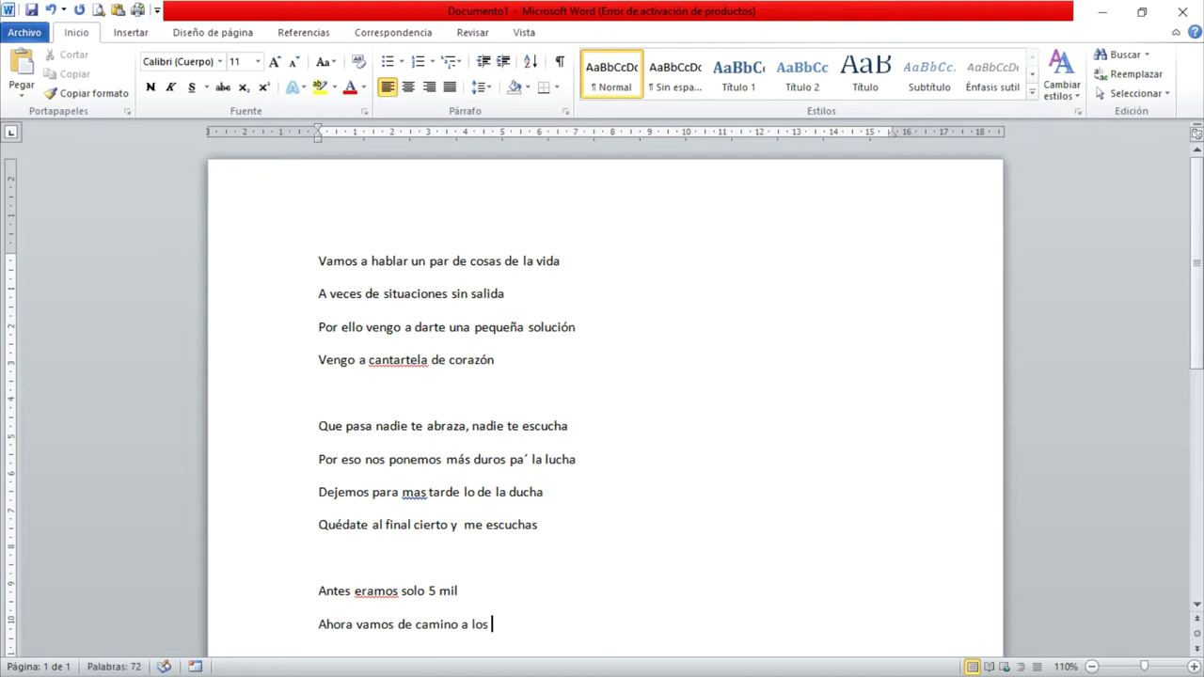
{"action": "type", "text": "12 mil"}
{"action": "key", "text": "Return"}
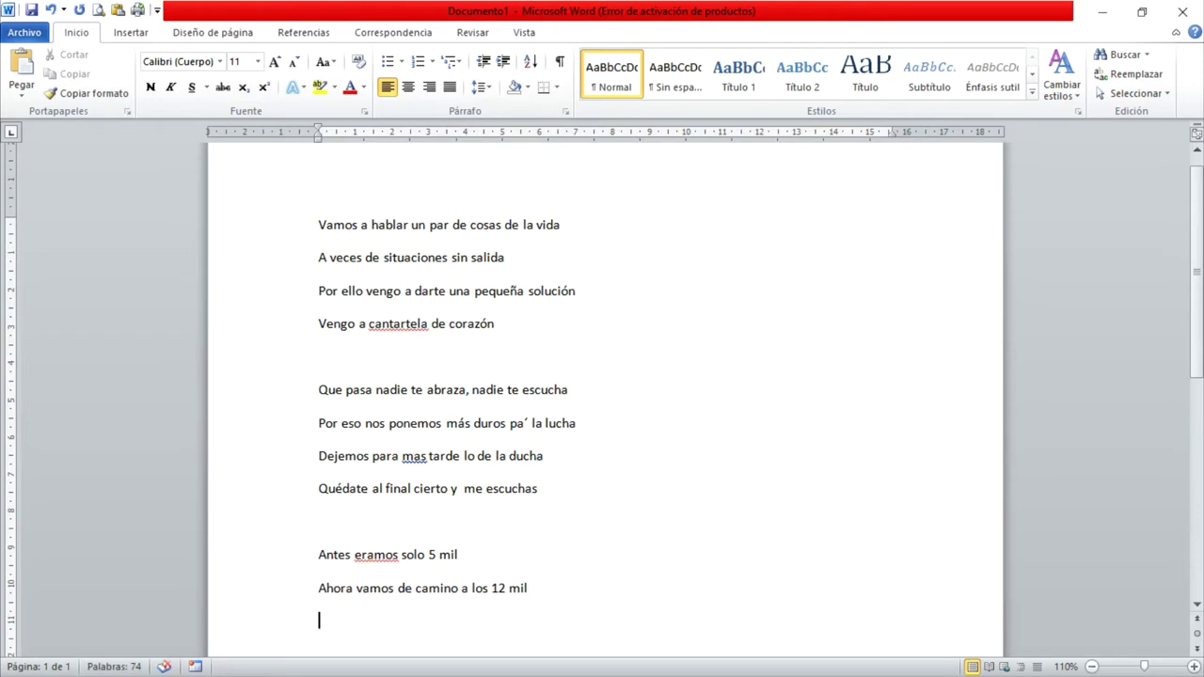
- Write "Gracias a yotube ahora me mantengo" as the third verse's third line and start a new line
{"action": "type", "text": "gracias a yotube  ah"}
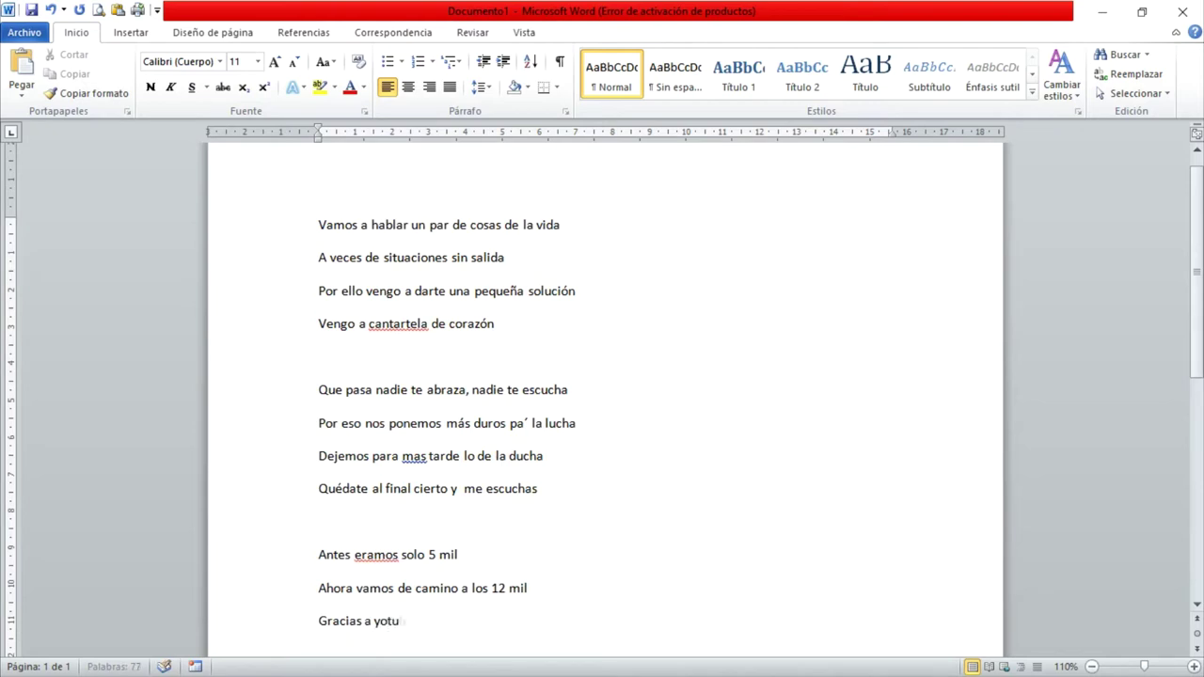
{"action": "type", "text": "ora "}
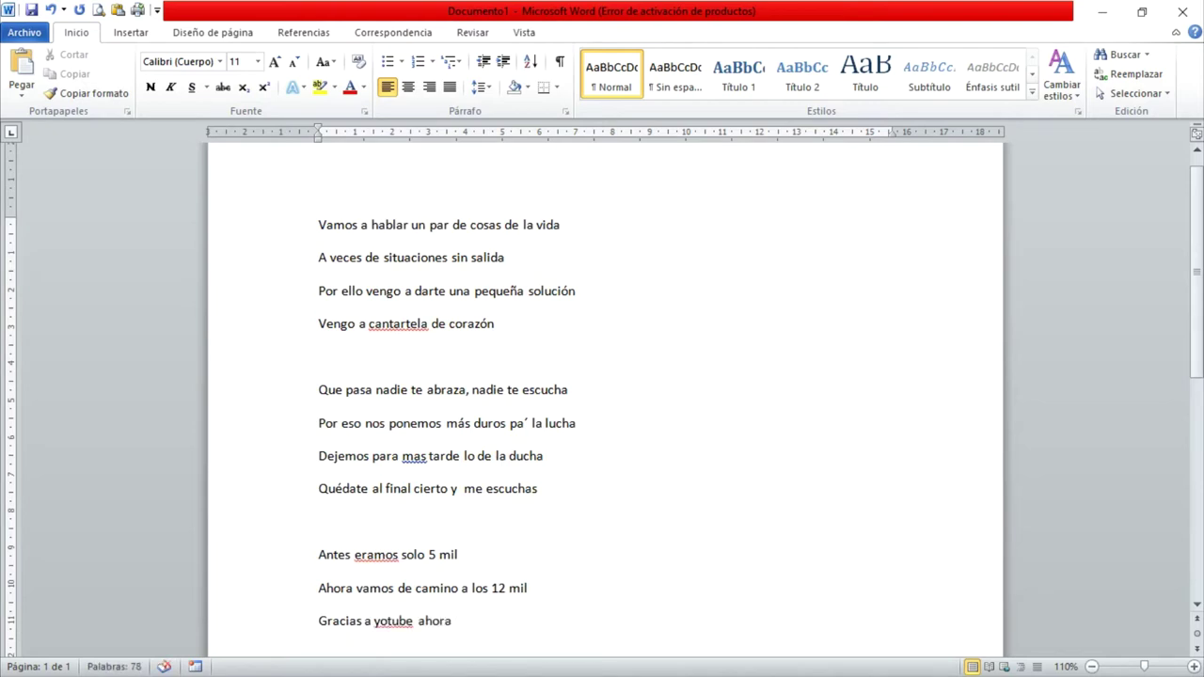
{"action": "type", "text": "me manten"}
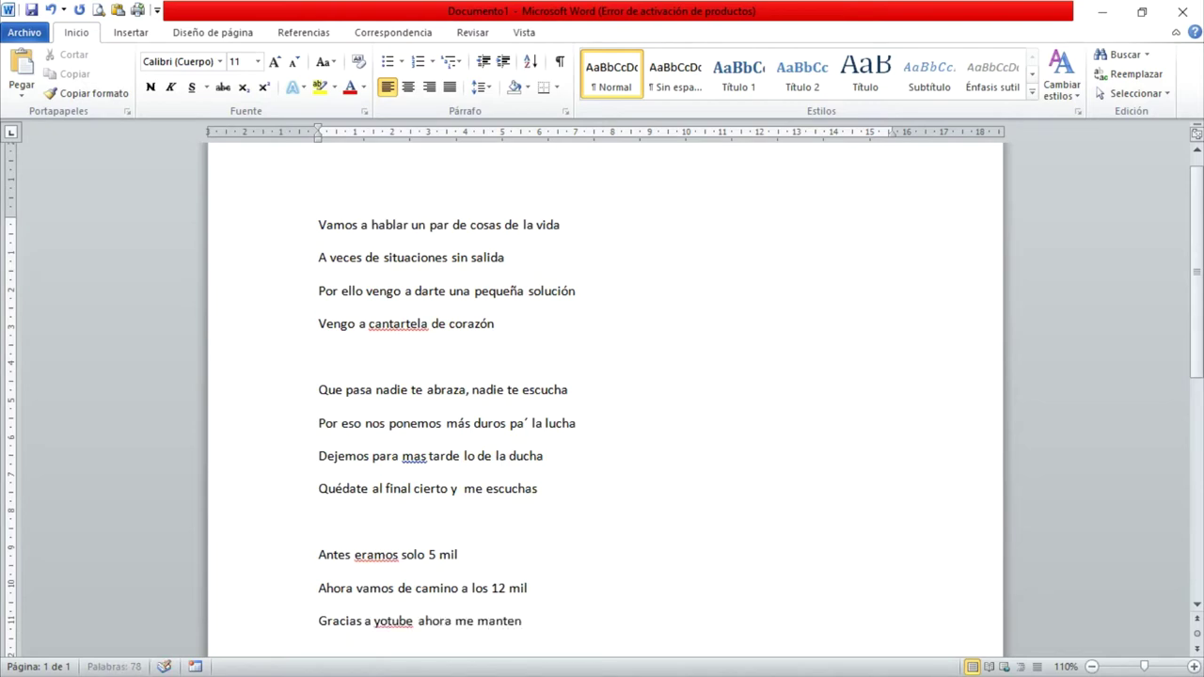
{"action": "type", "text": "go"}
{"action": "key", "text": "Return"}
- Close the third verse with the line "Y de cobrar lo que pagan los haters vengo" and start a new line
{"action": "type", "text": "Y de d"}
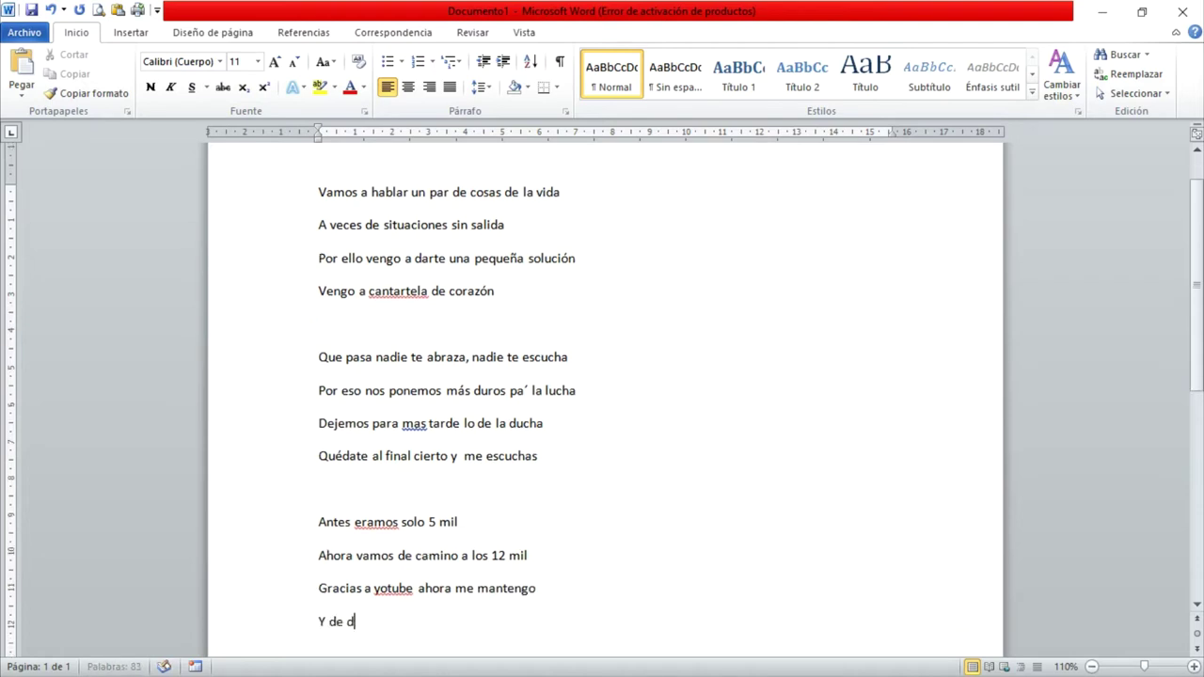
{"action": "type", "text": "a"}
{"action": "key", "text": "BackSpace"}
{"action": "key", "text": "BackSpace"}
{"action": "type", "text": "cobrar lo que pagan los hate"}
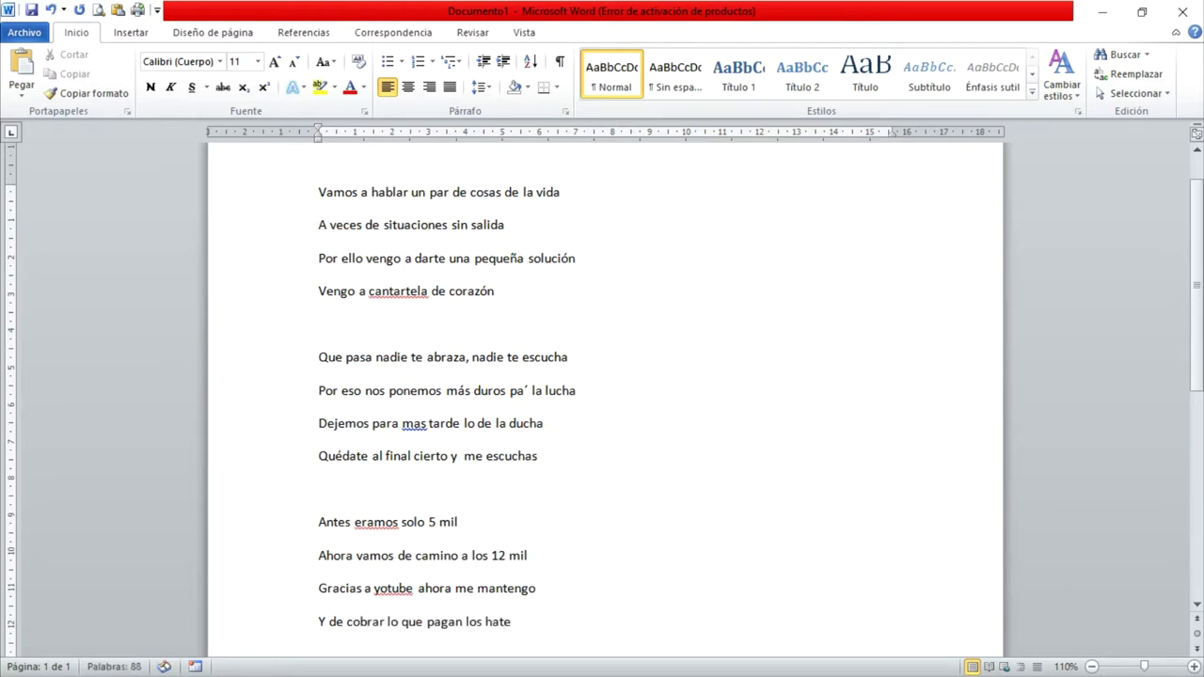
{"action": "type", "text": "rs vengo"}
{"action": "key", "text": "Return"}
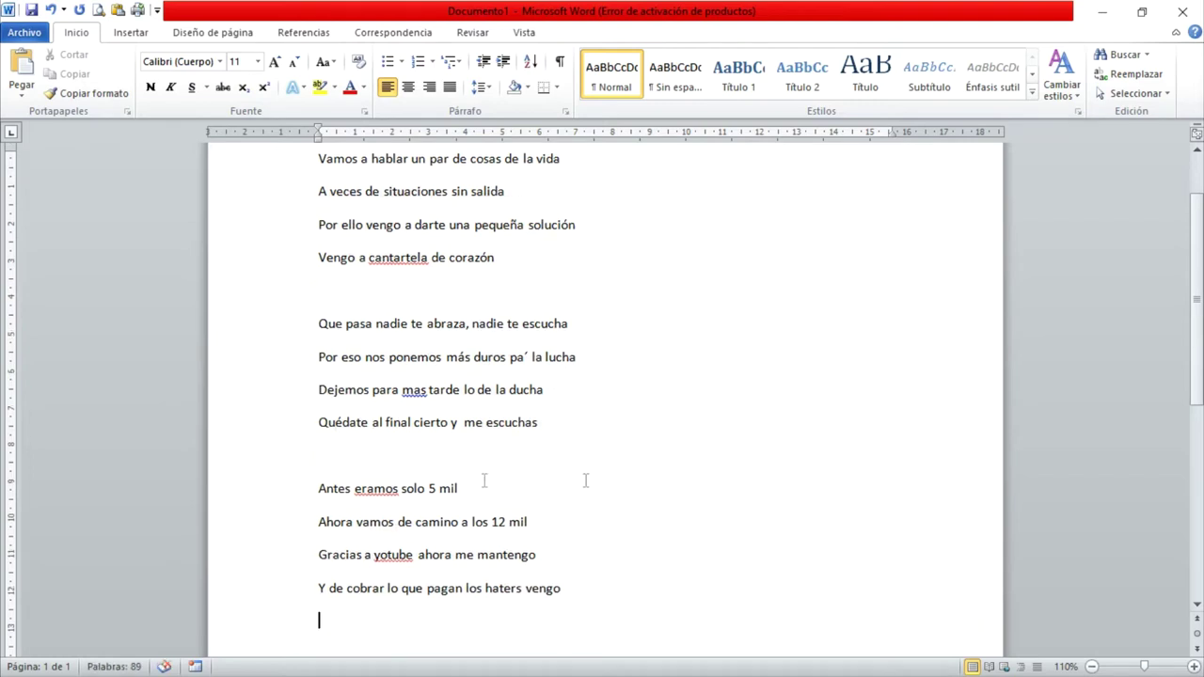
- Correct the third verse's spelling with the suggestions "éramos" for "eramos" and "YouTube" for "yotube"
{"action": "left_click", "coordinate": [384, 491]}
{"action": "right_click", "coordinate": [383, 492]}
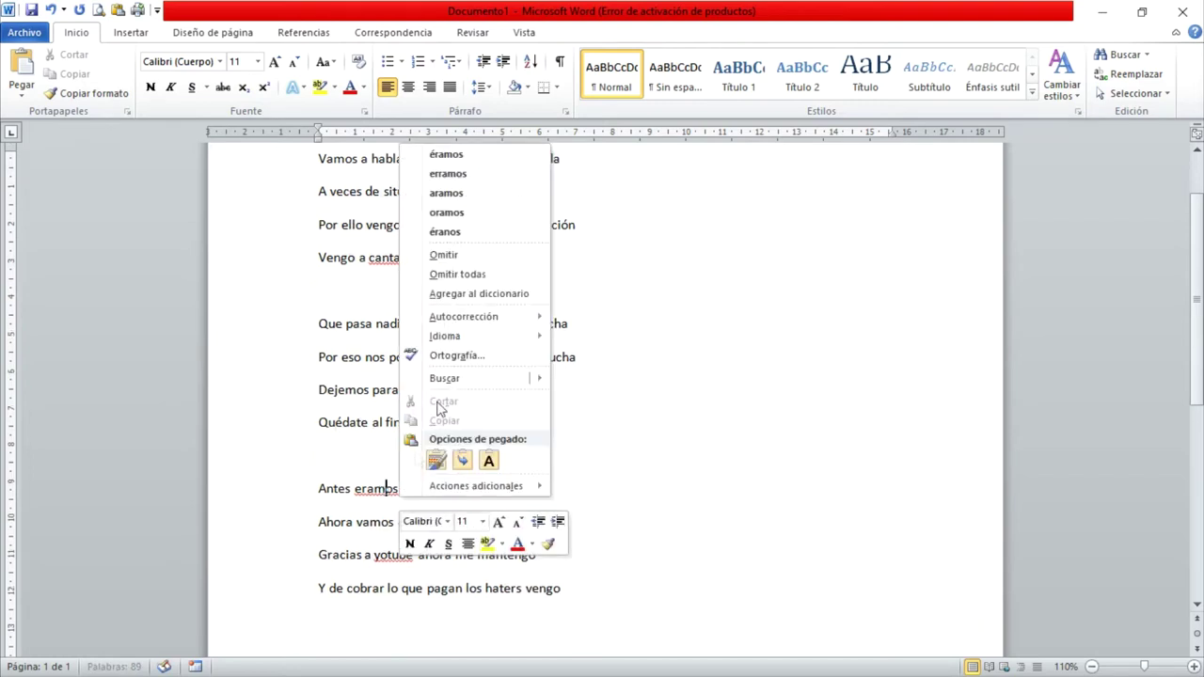
{"action": "left_click", "coordinate": [447, 158]}
{"action": "right_click", "coordinate": [392, 557]}
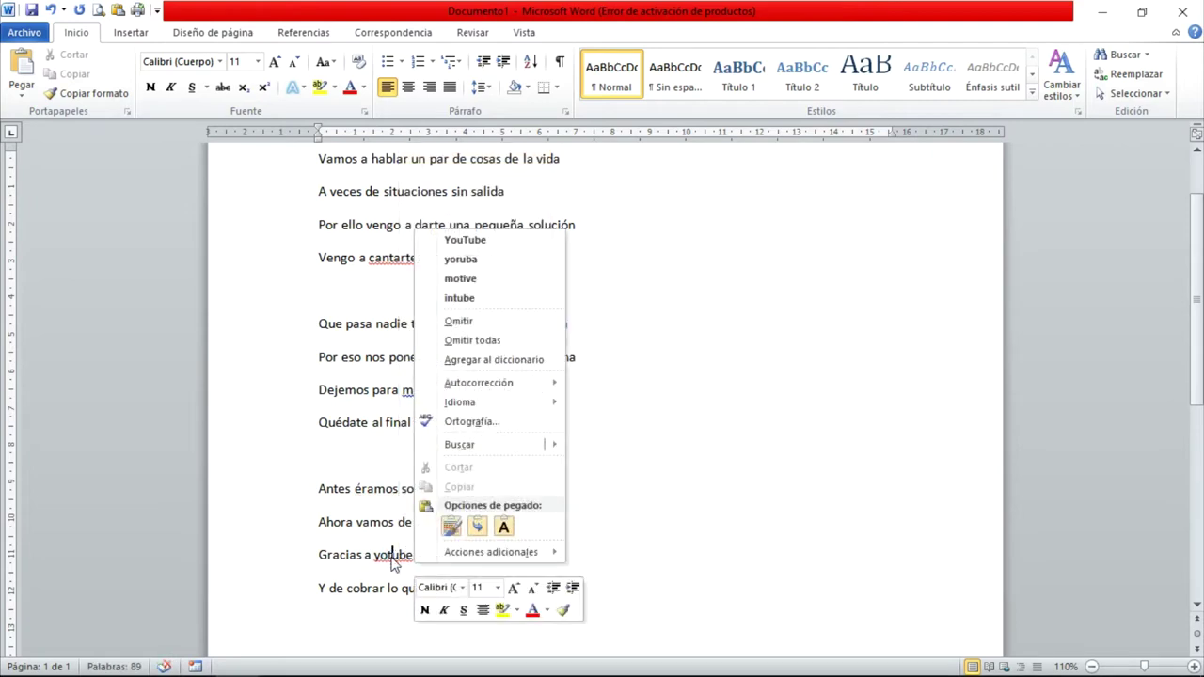
{"action": "left_click", "coordinate": [470, 238]}
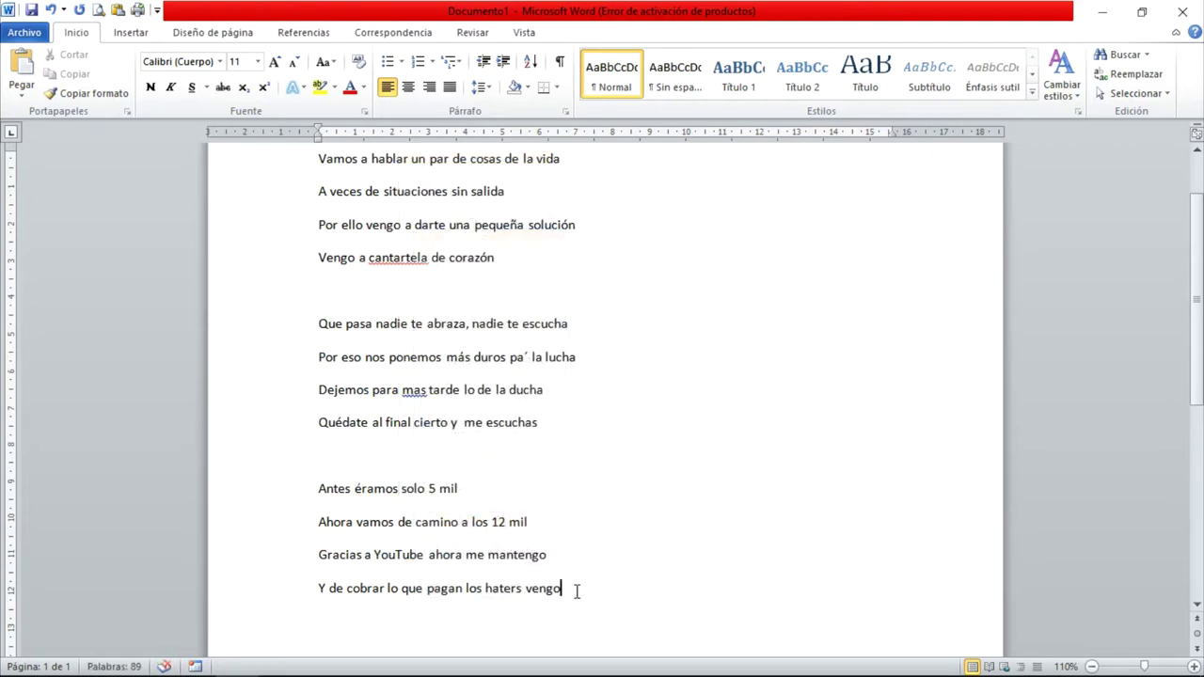
- Correct "cantartela" to "cantártela" in the first verse and "mas" to "más" in the second verse using the spelling suggestions
{"action": "scroll", "coordinate": [575, 588], "scroll_direction": "up", "scroll_amount": 3}
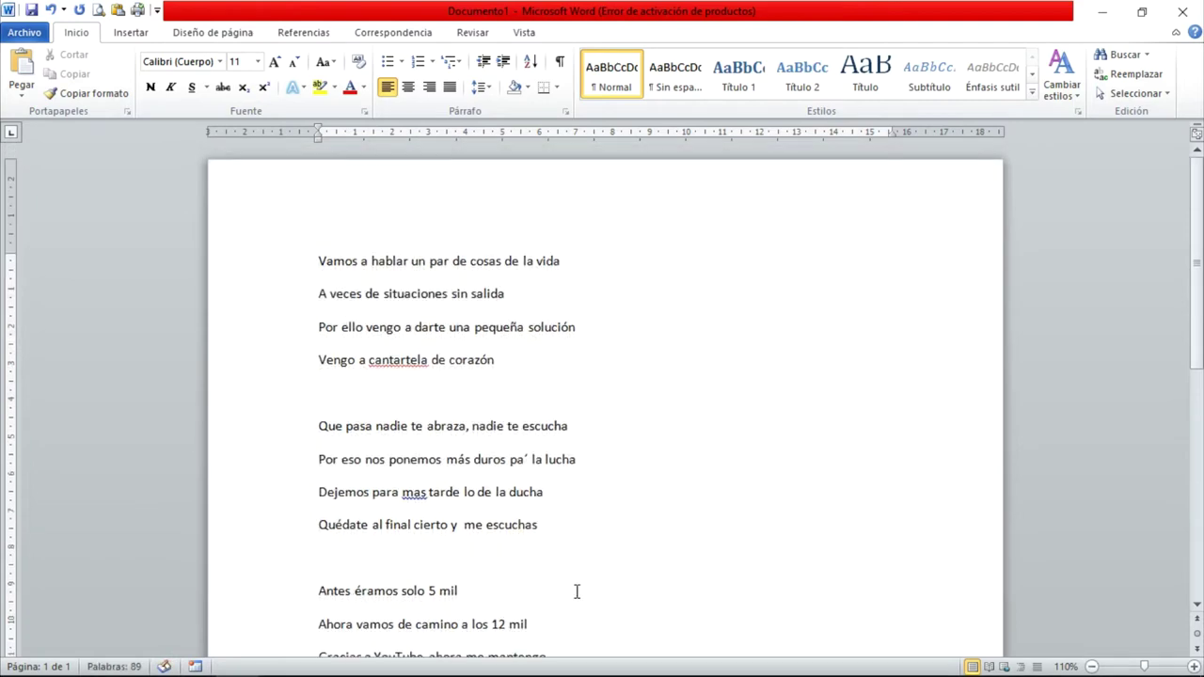
{"action": "right_click", "coordinate": [411, 362]}
{"action": "left_click", "coordinate": [489, 24]}
{"action": "scroll", "coordinate": [658, 452], "scroll_direction": "down", "scroll_amount": 1}
{"action": "right_click", "coordinate": [417, 444]}
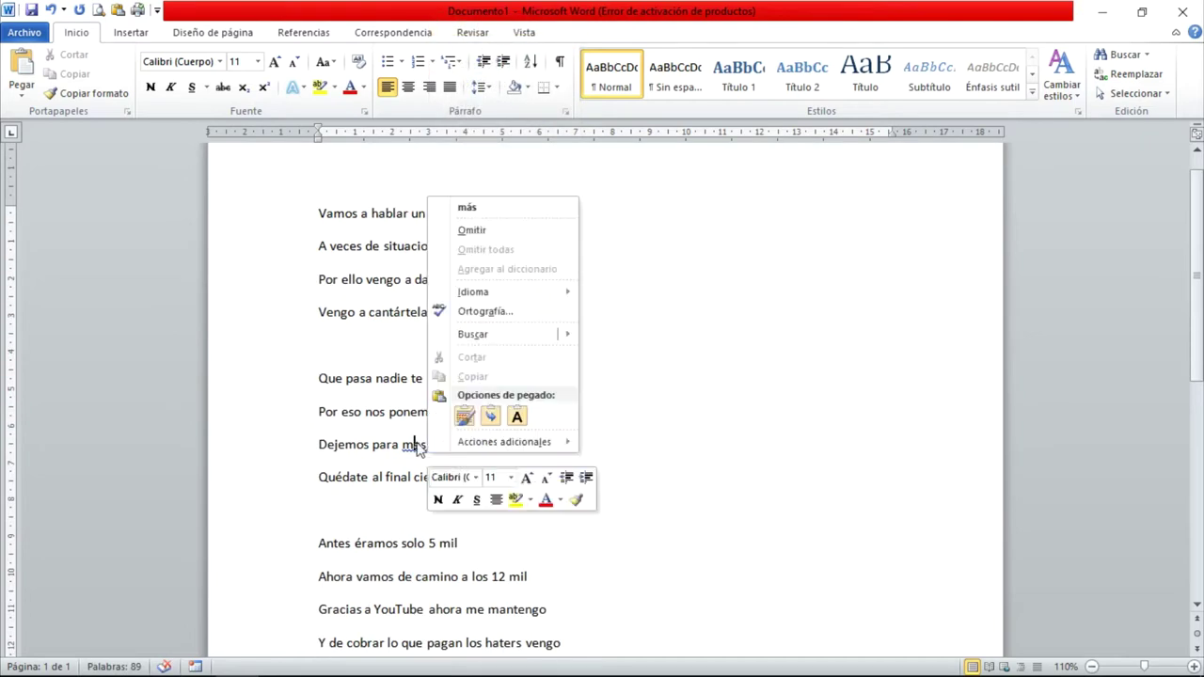
{"action": "left_click", "coordinate": [515, 206]}
{"action": "scroll", "coordinate": [628, 564], "scroll_direction": "down", "scroll_amount": 1}
{"action": "left_click", "coordinate": [621, 591]}
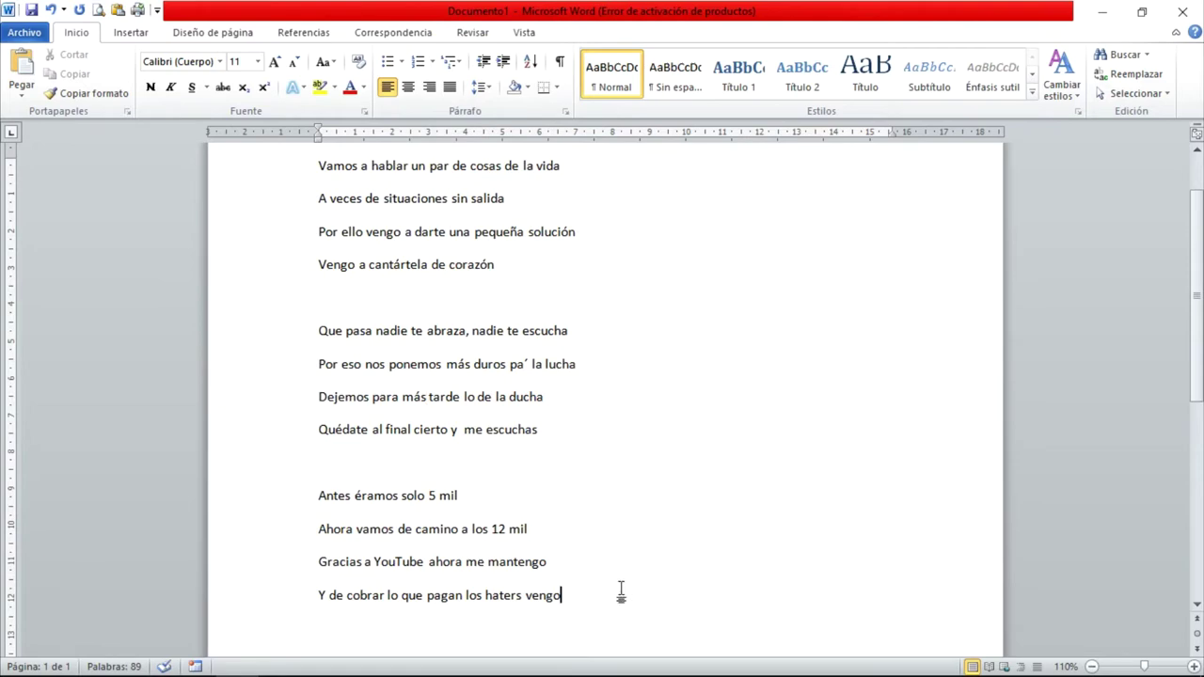
- Apply the no-spacing paragraph style to the entire lyrics
{"action": "key", "text": "ctrl+a"}
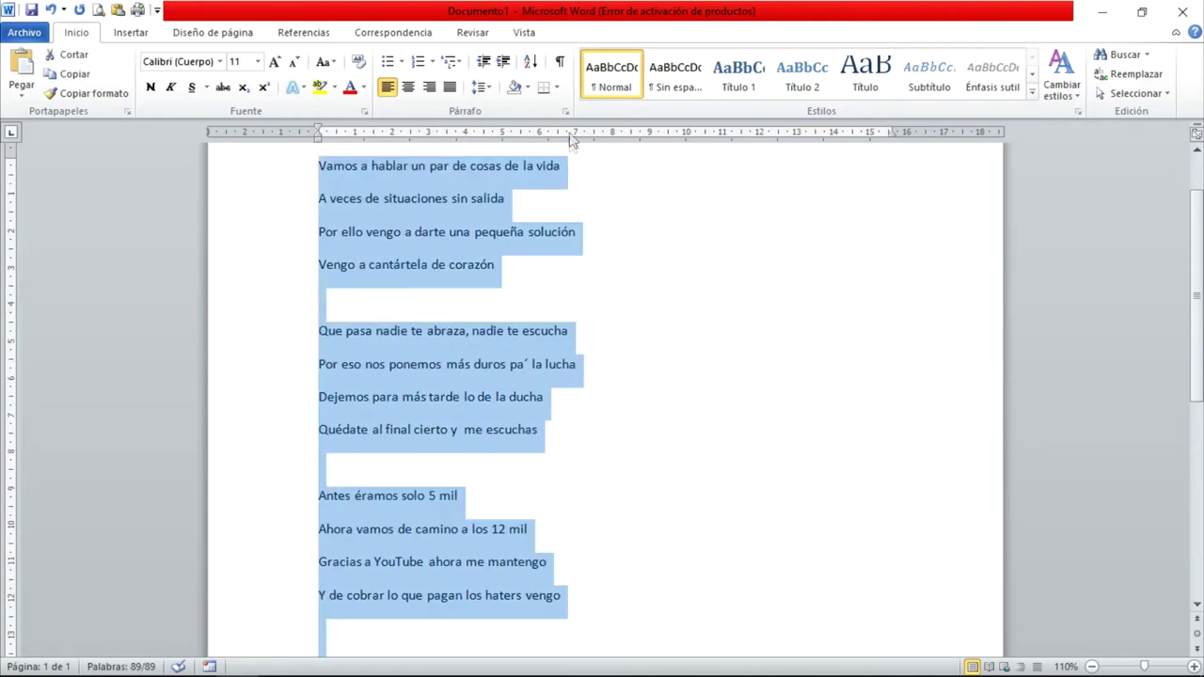
{"action": "left_click", "coordinate": [676, 75]}
{"action": "scroll", "coordinate": [828, 551], "scroll_direction": "up", "scroll_amount": 2}
{"action": "left_click", "coordinate": [527, 553]}
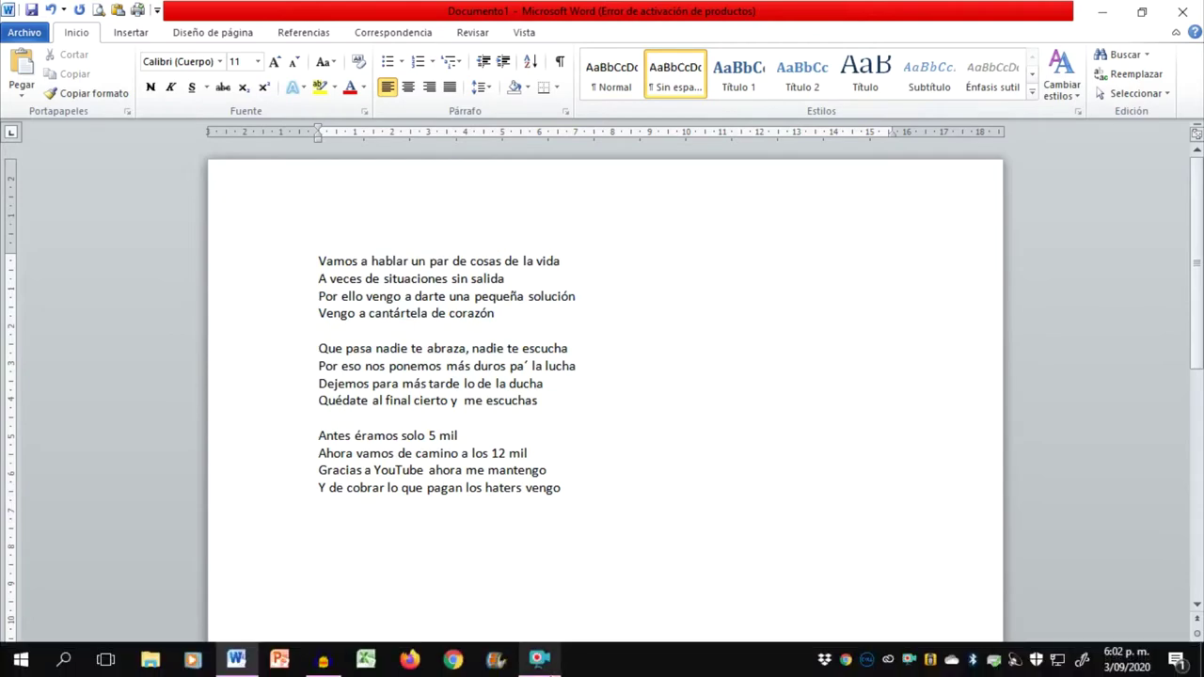
- Arrange the Audacity project window side by side with the Word lyrics, each filling half the screen
{"action": "mouse_move", "coordinate": [552, 661]}
{"action": "mouse_move", "coordinate": [553, 640]}
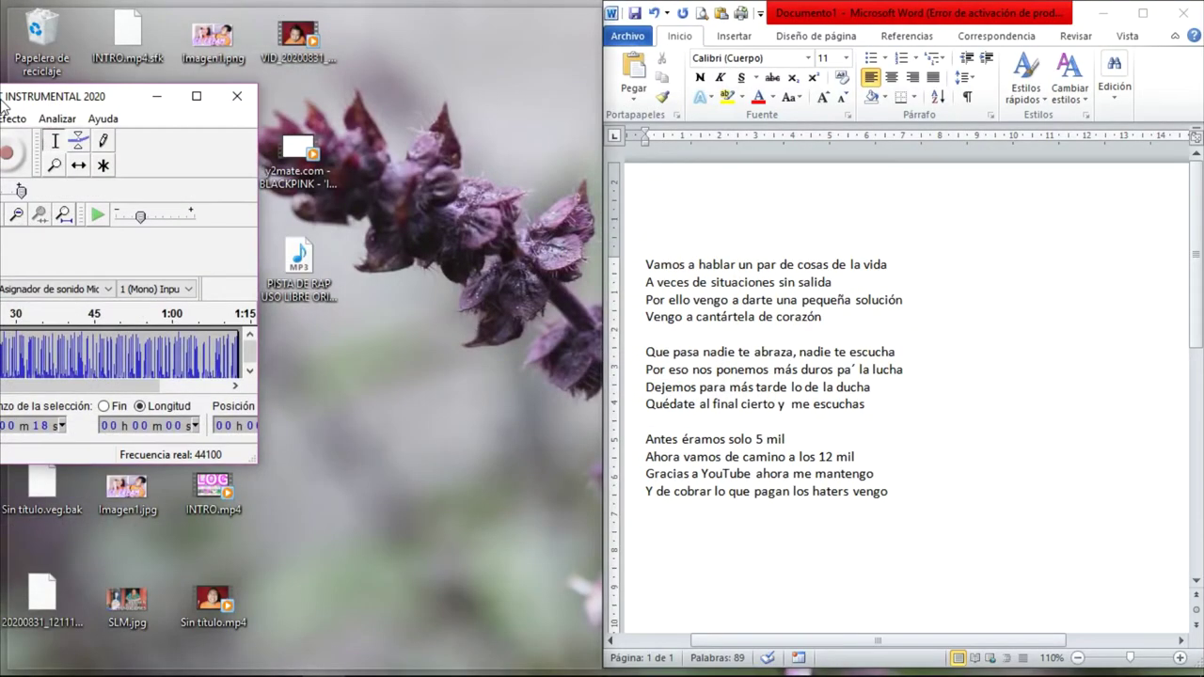
{"action": "left_click_drag", "start_coordinate": [3, 105], "coordinate": [0, 105]}
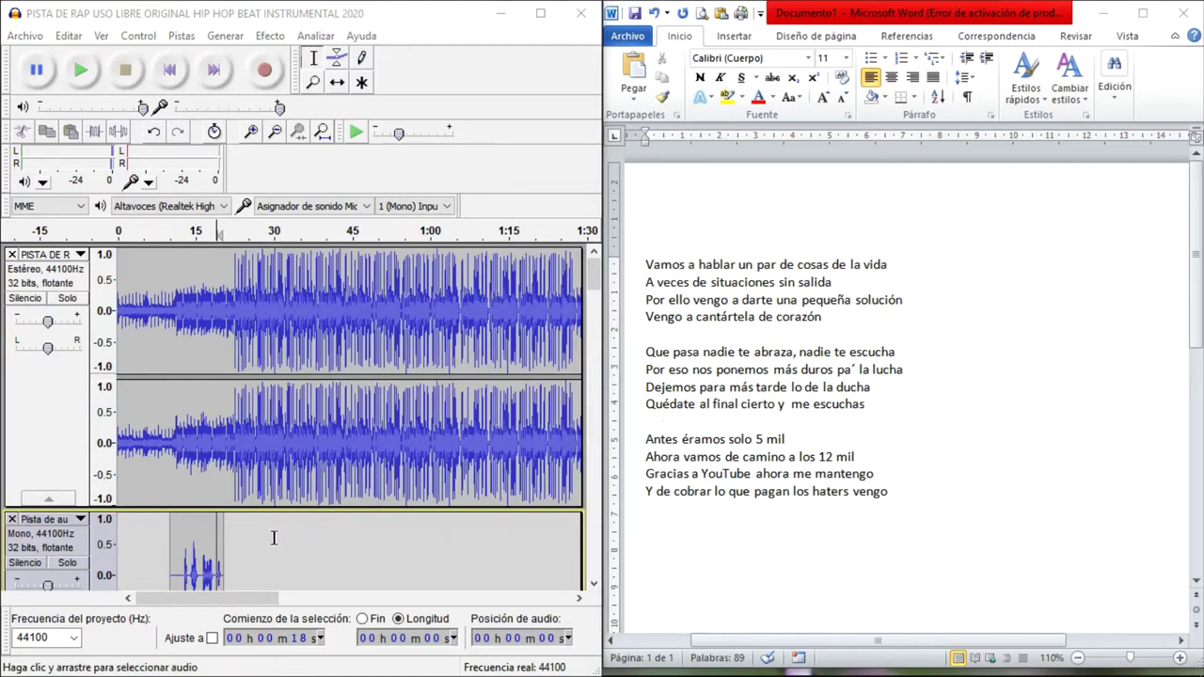
- Record a new vocal track over the beat in Audacity, starting at the 18-second mark and stopping at about 56 seconds
{"action": "left_click", "coordinate": [219, 529]}
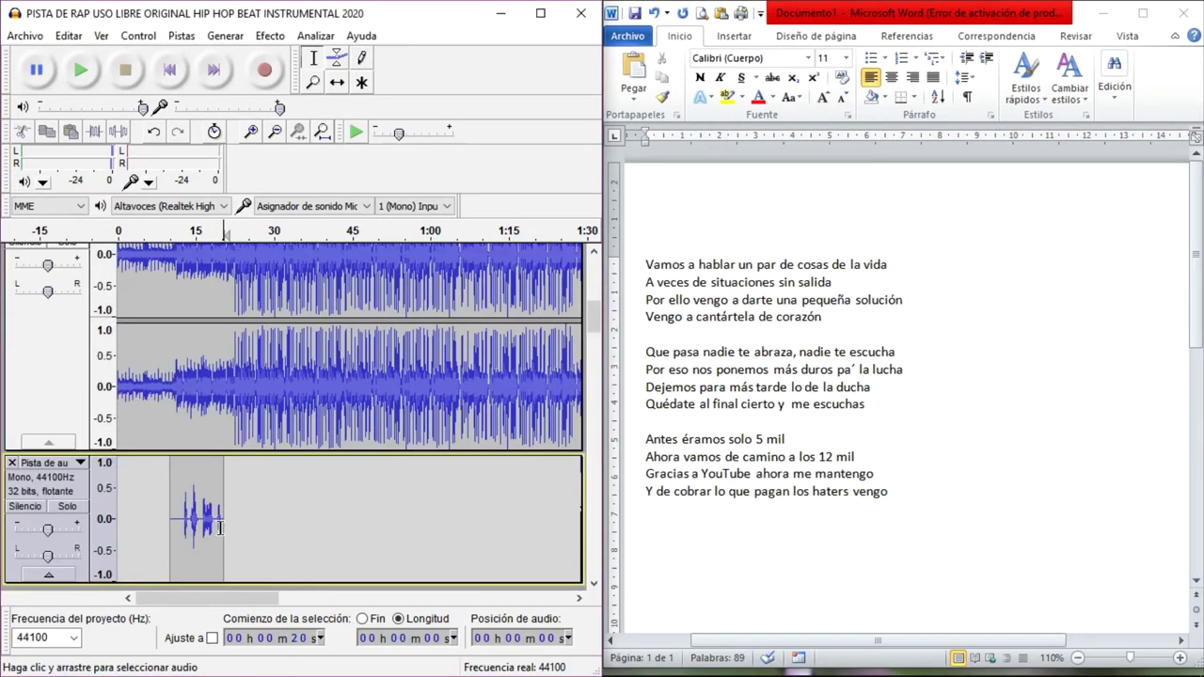
{"action": "left_click", "coordinate": [214, 509]}
{"action": "key", "text": "r"}
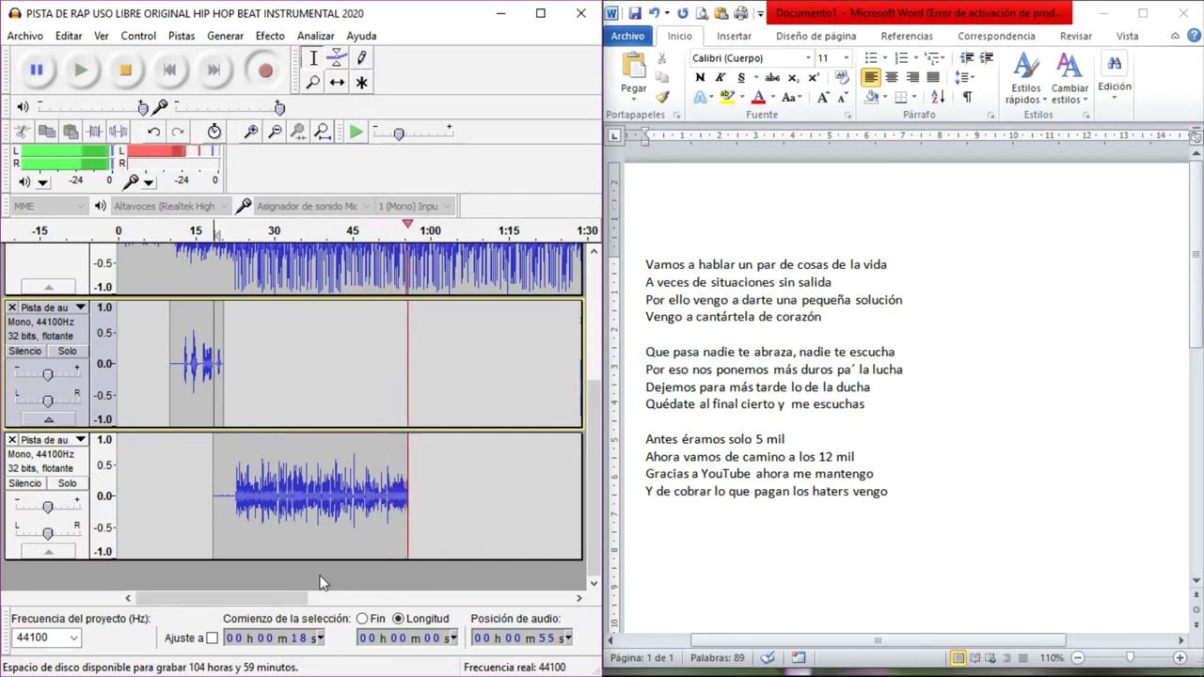
{"action": "key", "text": "space"}
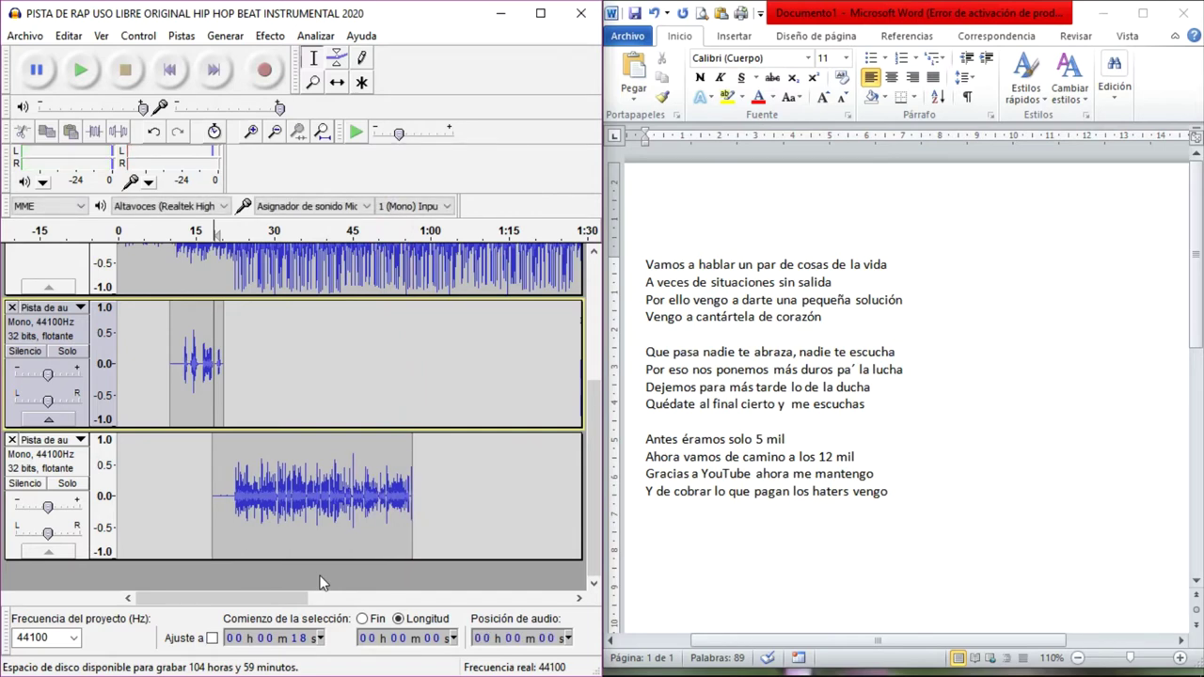
- Switch to the Word lyrics and begin a fourth verse with "Le doy gracias a mi madre por consejos"
{"action": "left_click", "coordinate": [931, 542]}
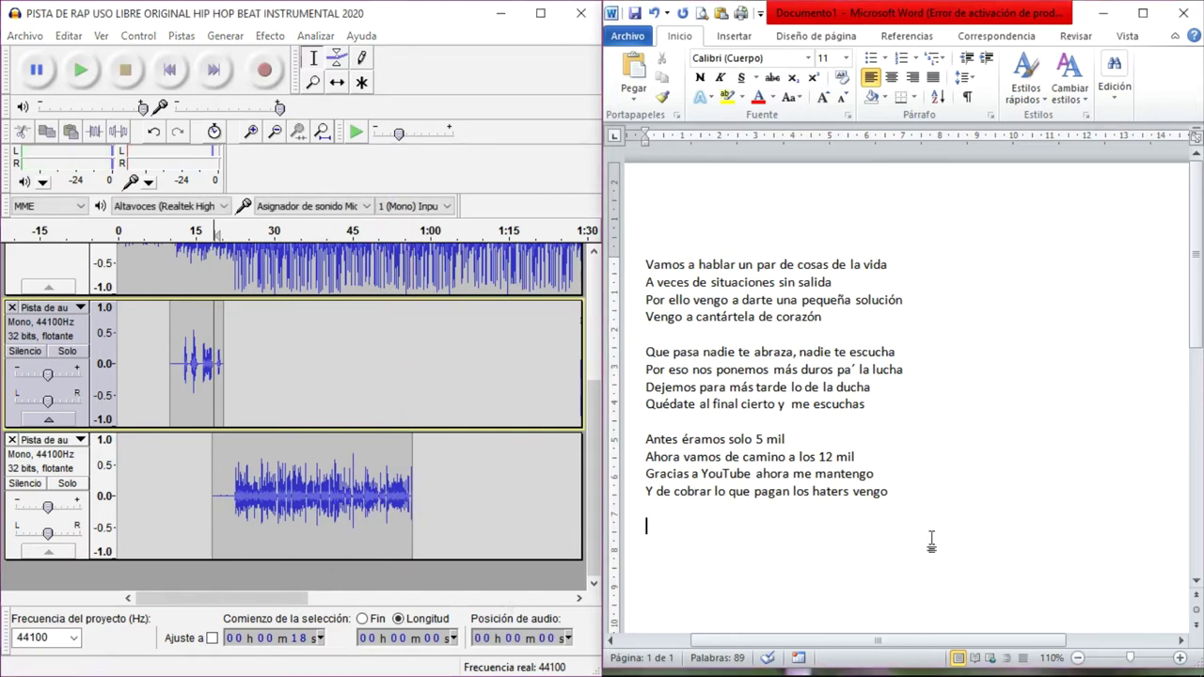
{"action": "type", "text": "Le doy g"}
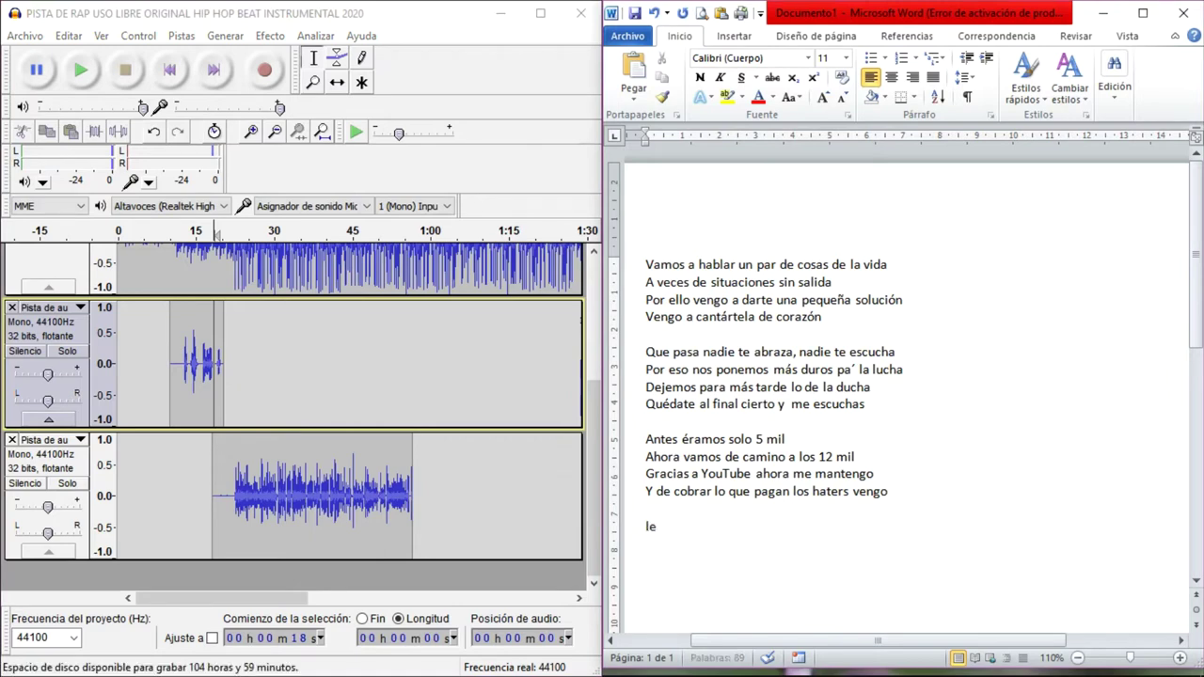
{"action": "type", "text": "racias a"}
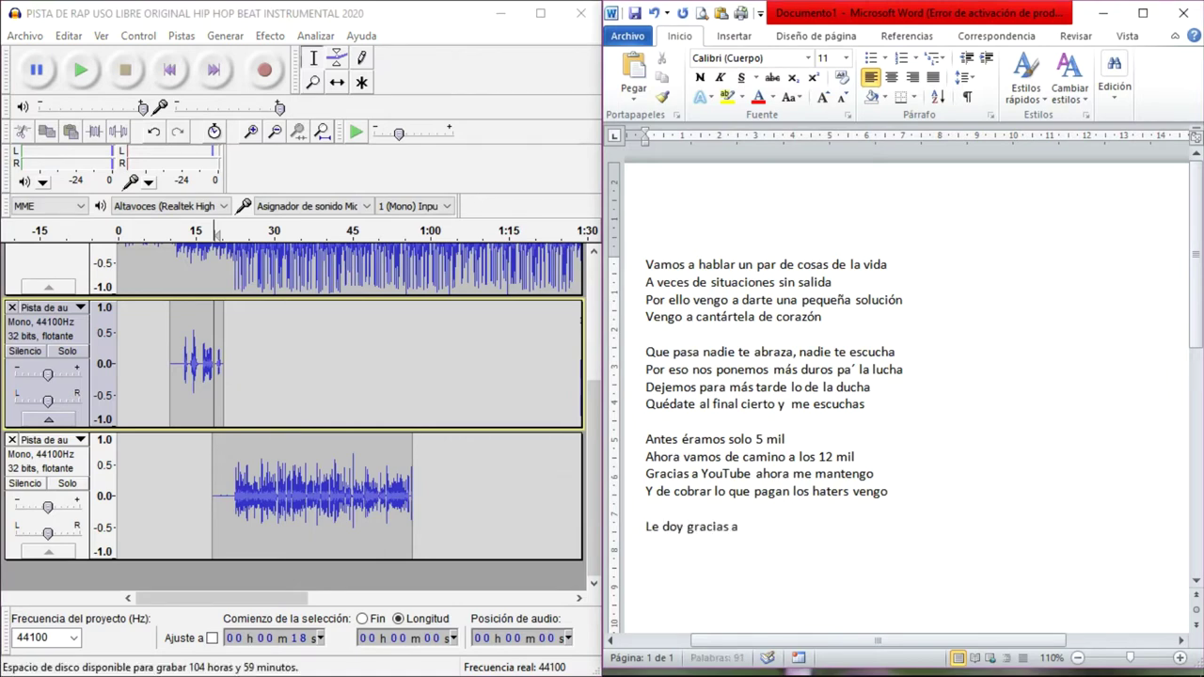
{"action": "type", "text": " mi madre por "}
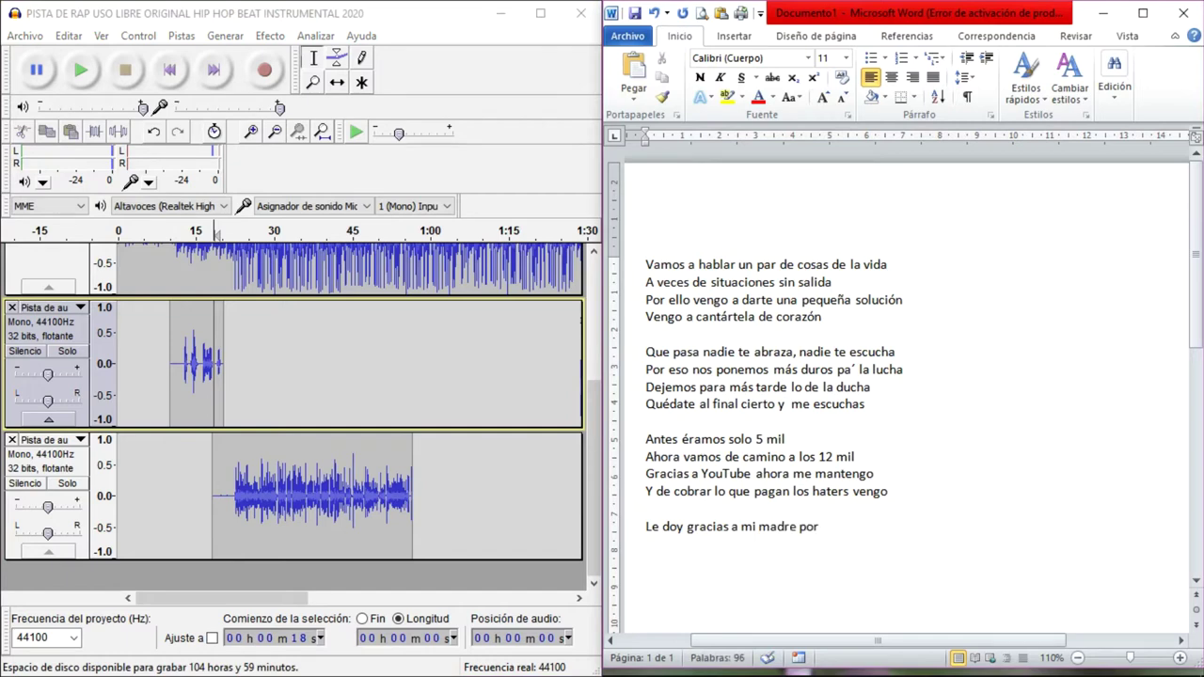
{"action": "type", "text": "consejos"}
{"action": "key", "text": "Return"}
- Add "Que hicieron que llegara a viejo" as the fourth verse's second line and start a new line
{"action": "type", "text": "Que hicier"}
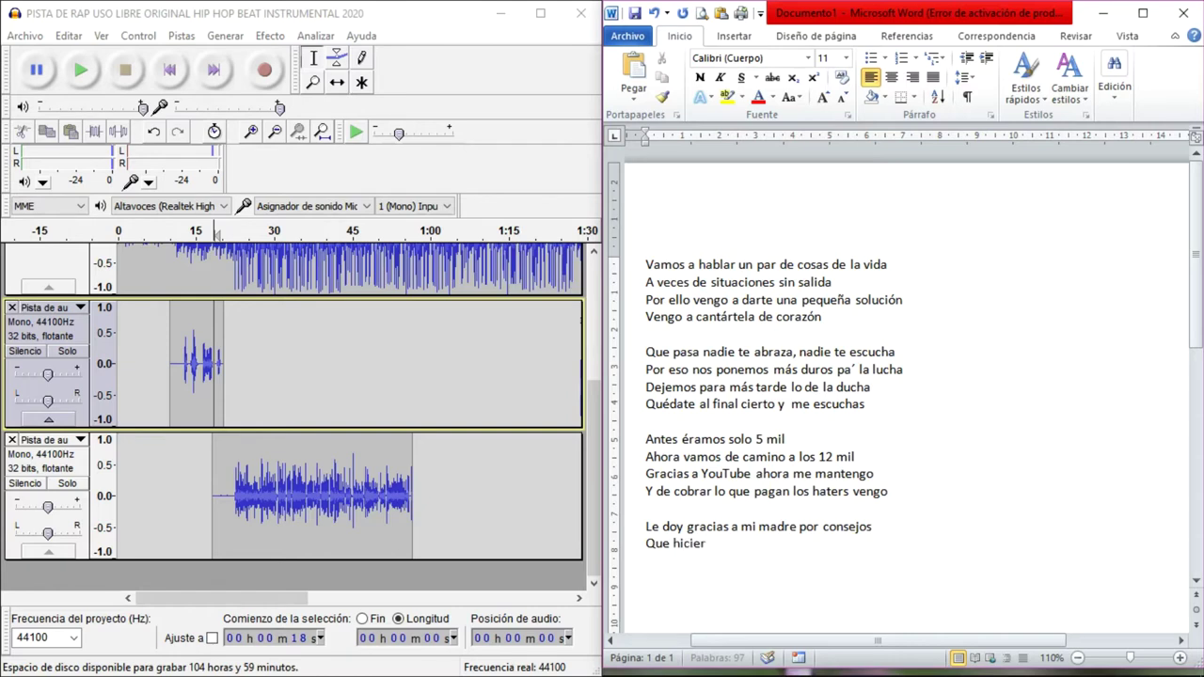
{"action": "type", "text": "on que llegar"}
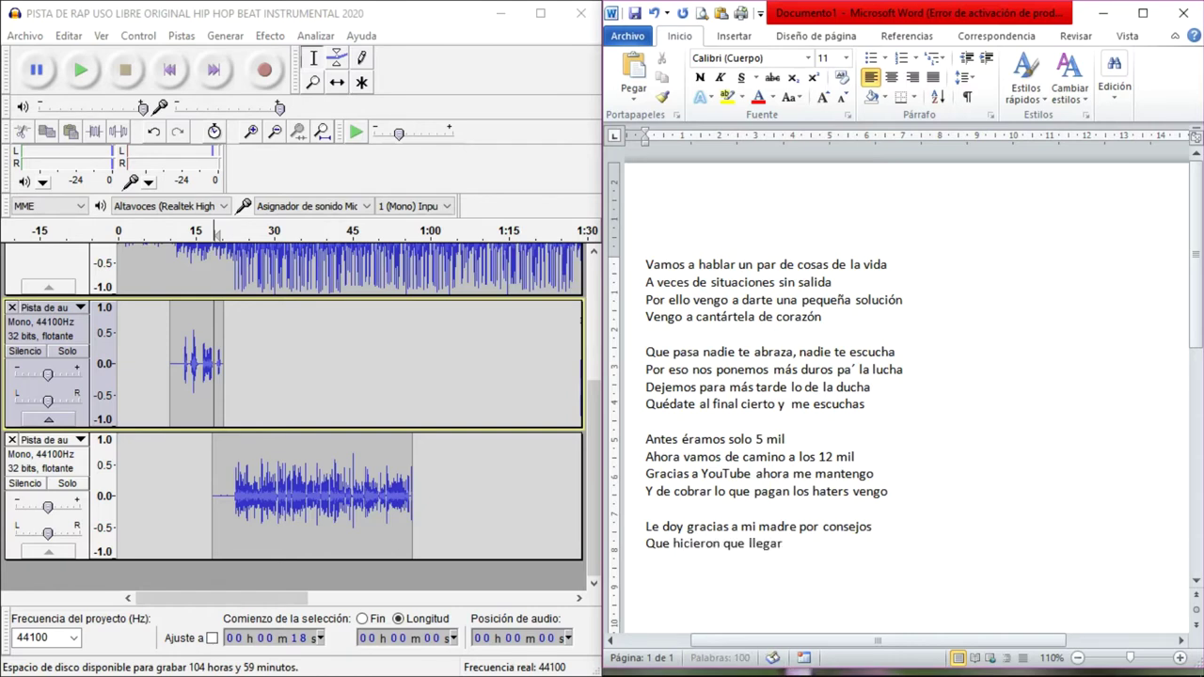
{"action": "type", "text": "a a viejo"}
{"action": "key", "text": "Return"}
- Write "No de edad pero si de cultura" as the fourth verse's third line and start a new line
{"action": "type", "text": "No de edad pero "}
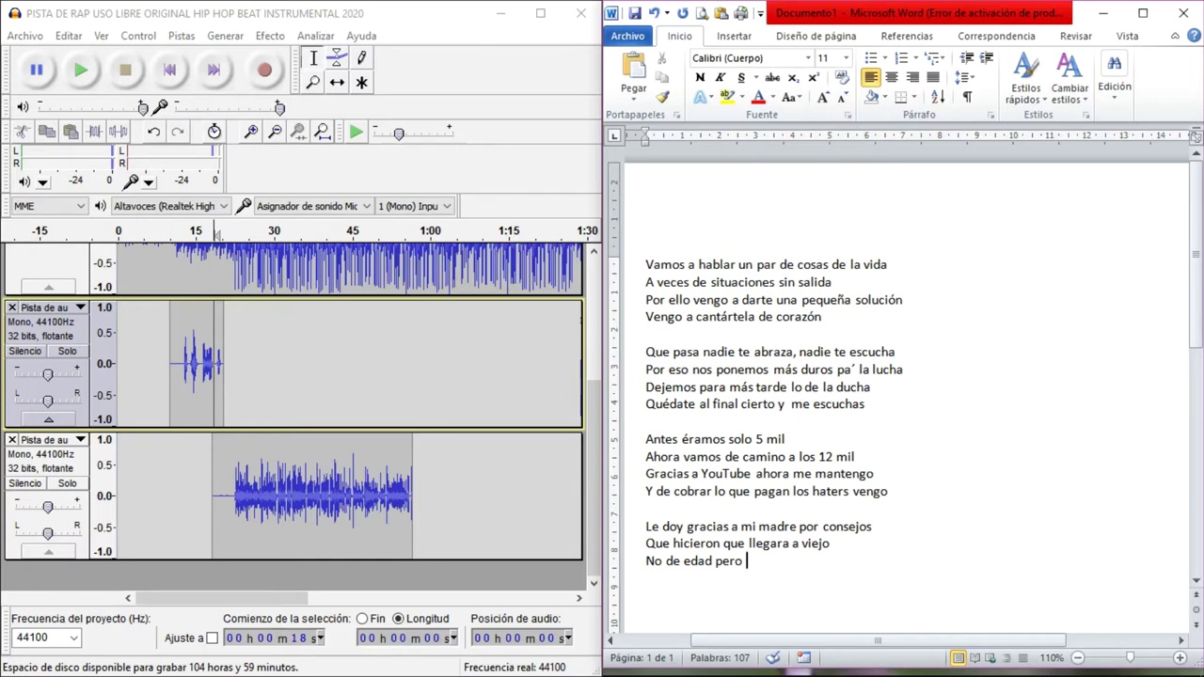
{"action": "type", "text": "si de cul"}
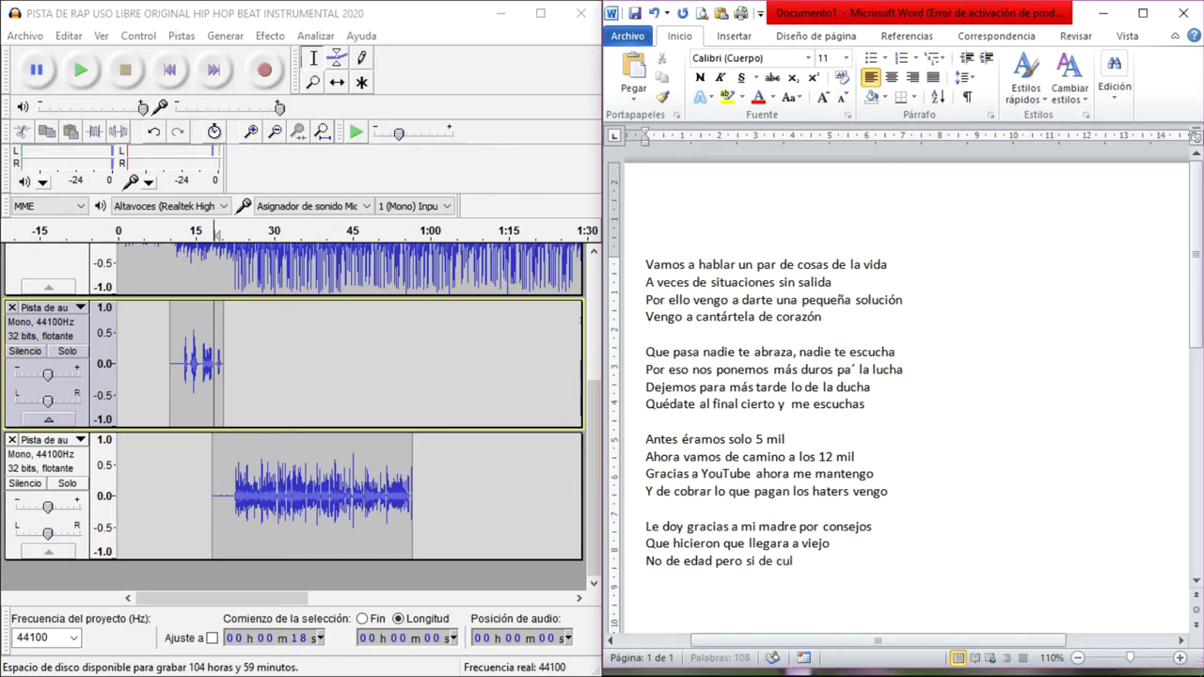
{"action": "type", "text": "tura"}
{"action": "key", "text": "Return"}
- Close the fourth verse with the line "No de estatura pero si a la cintura" and start a new line
{"action": "type", "text": "No de estatura per"}
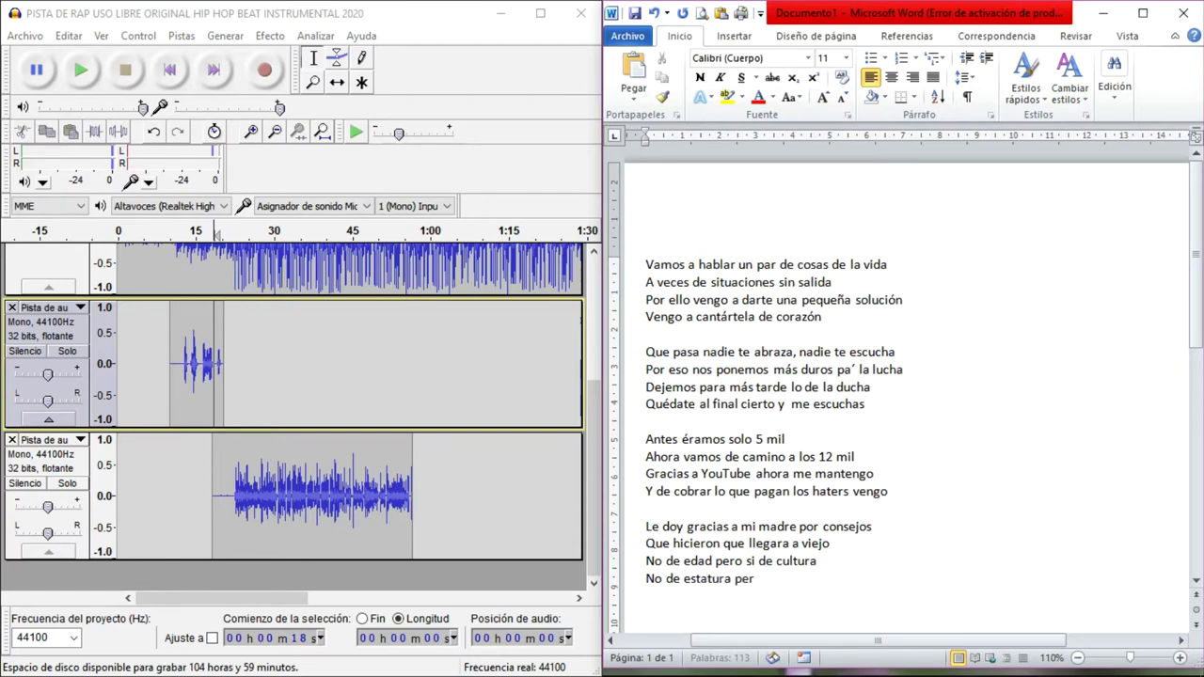
{"action": "type", "text": "o si a la cintur"}
{"action": "type", "text": "a"}
{"action": "key", "text": "Return"}
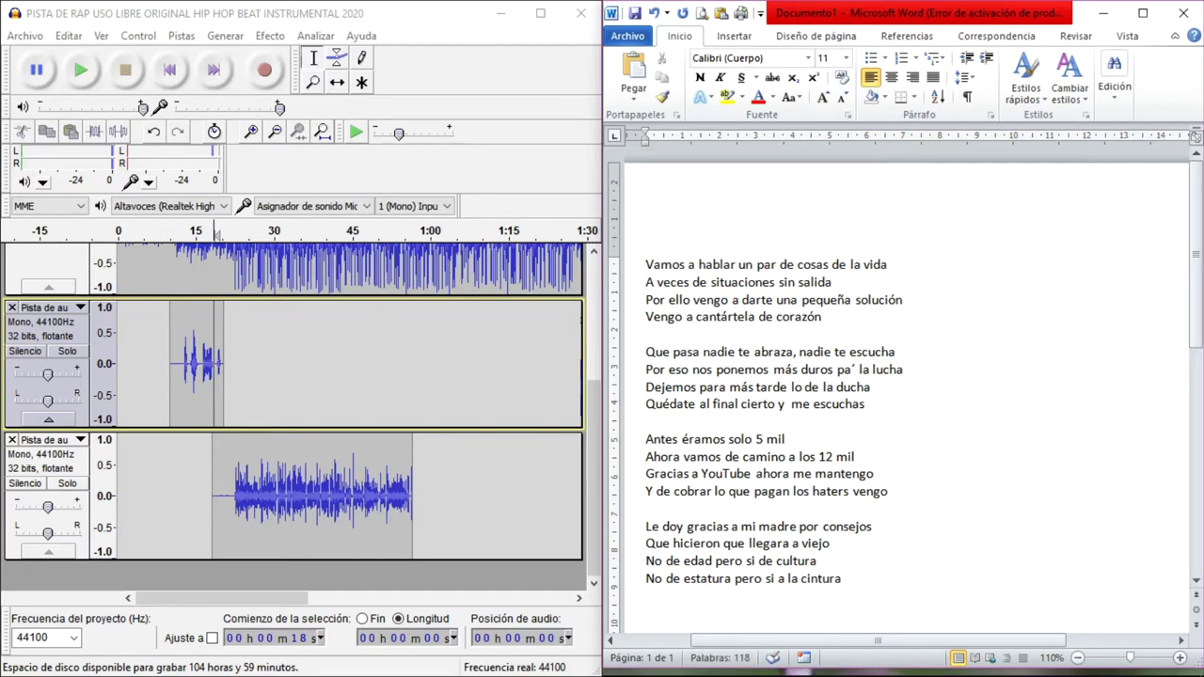
- Preview the beat from about 53 s and record the fourth verse on a new vocal track from that point
{"action": "left_click", "coordinate": [396, 499]}
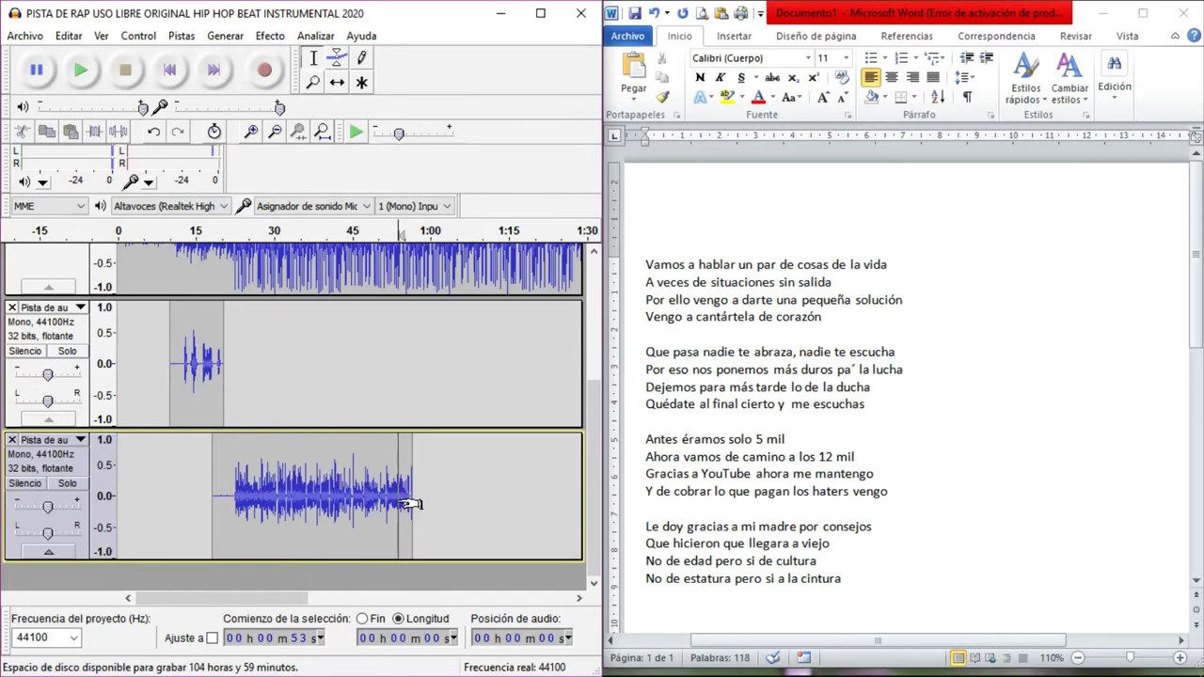
{"action": "key", "text": "space"}
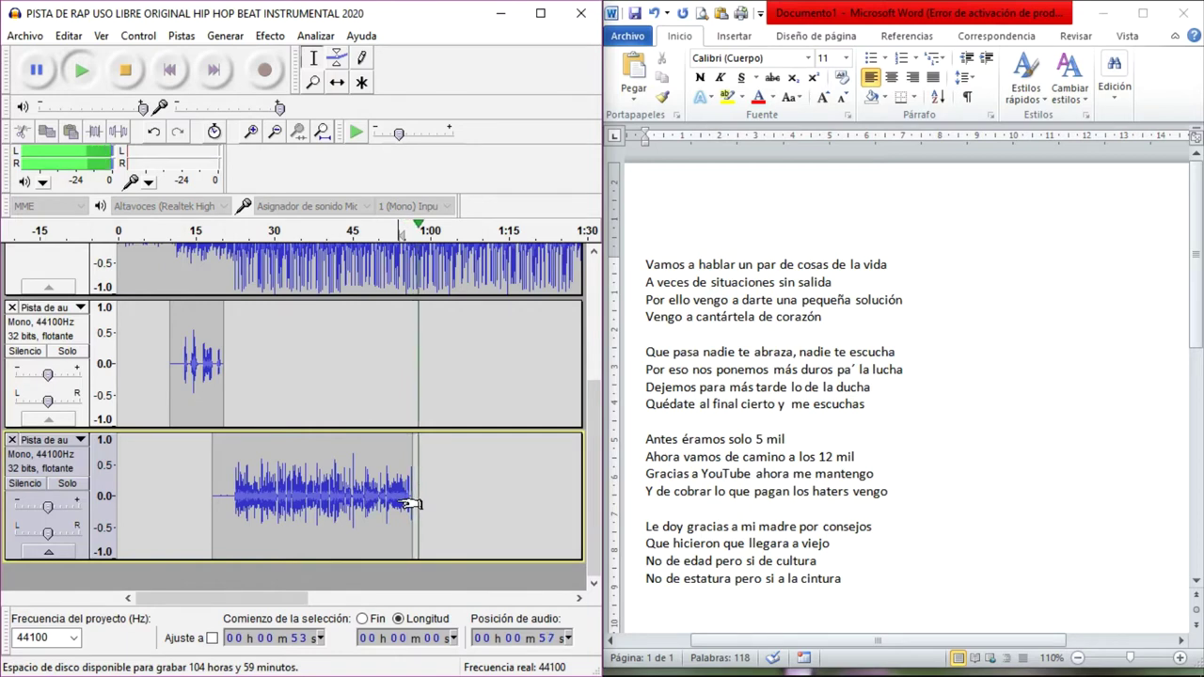
{"action": "key", "text": "space"}
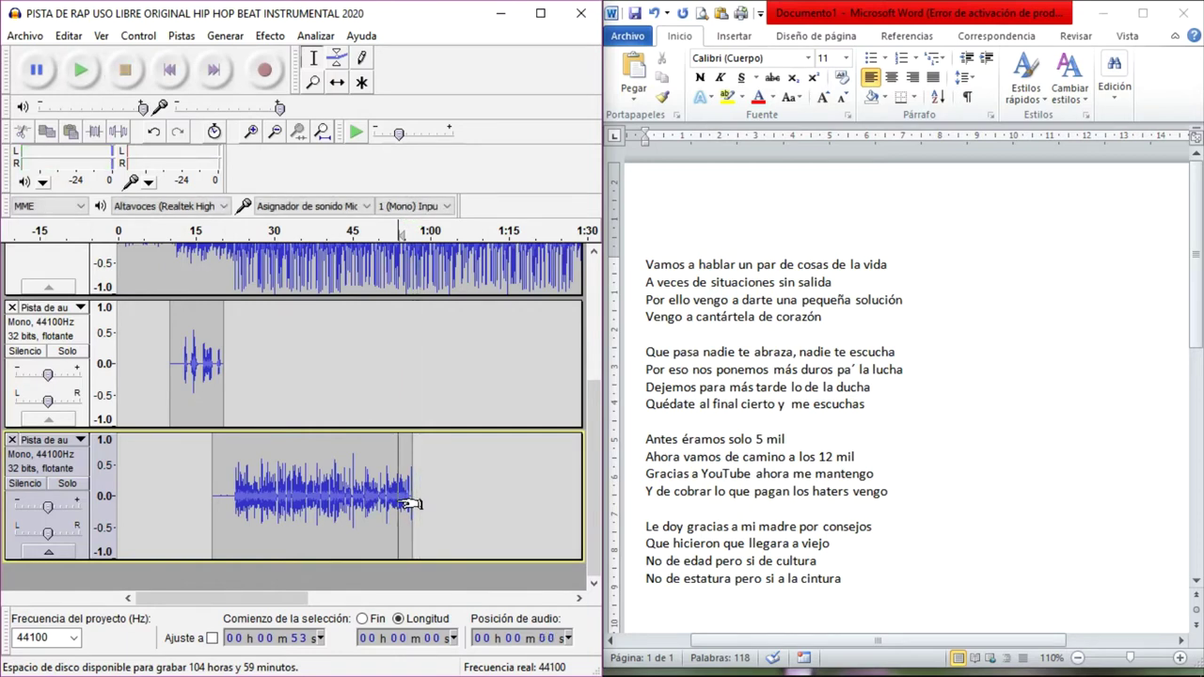
{"action": "key", "text": "r"}
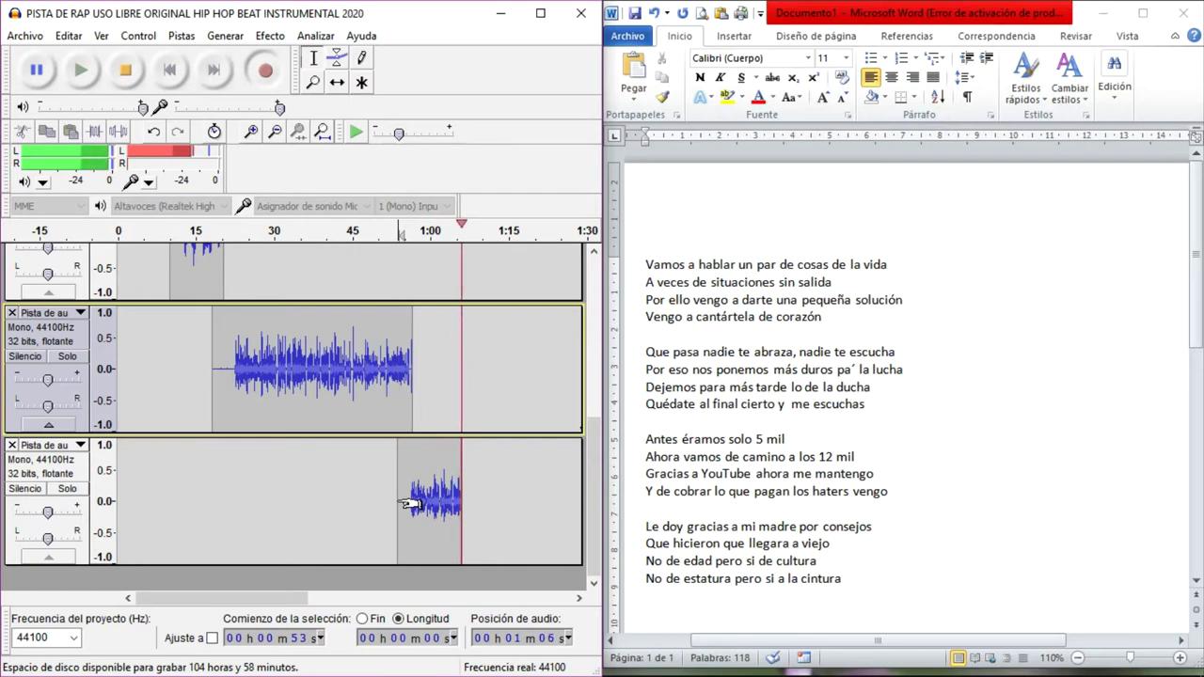
{"action": "key", "text": "space"}
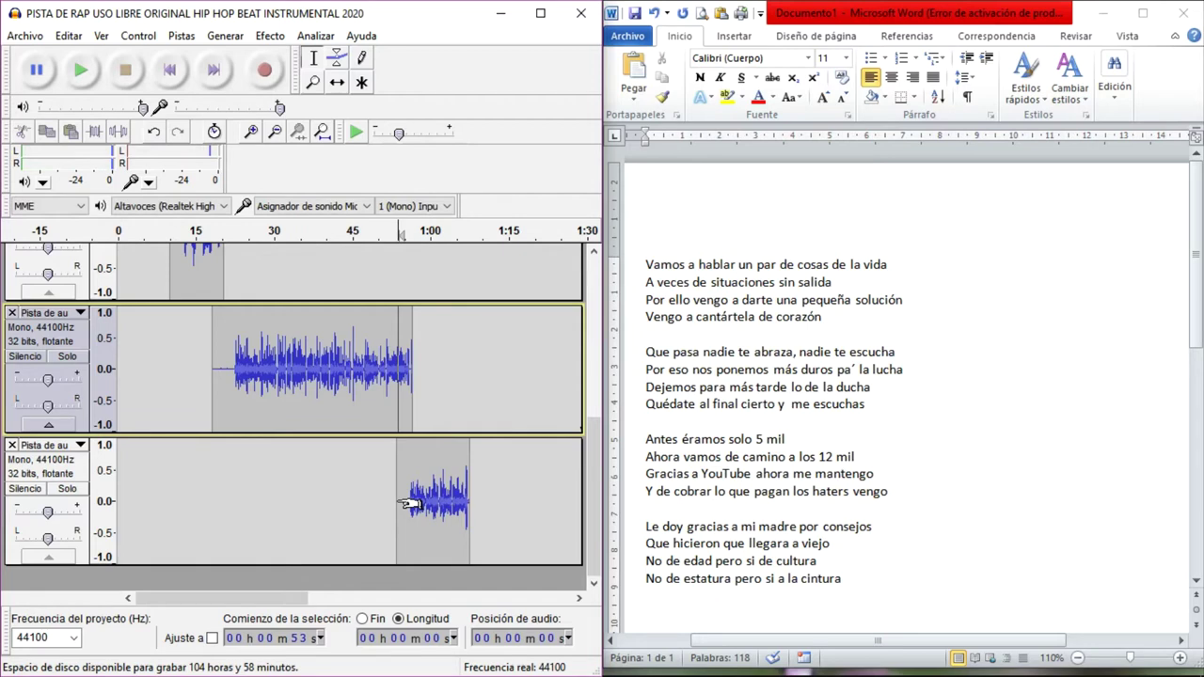
- Play back the beat with the recorded vocals from about 11 s into the project
{"action": "scroll", "coordinate": [384, 480], "scroll_direction": "up", "scroll_amount": 3}
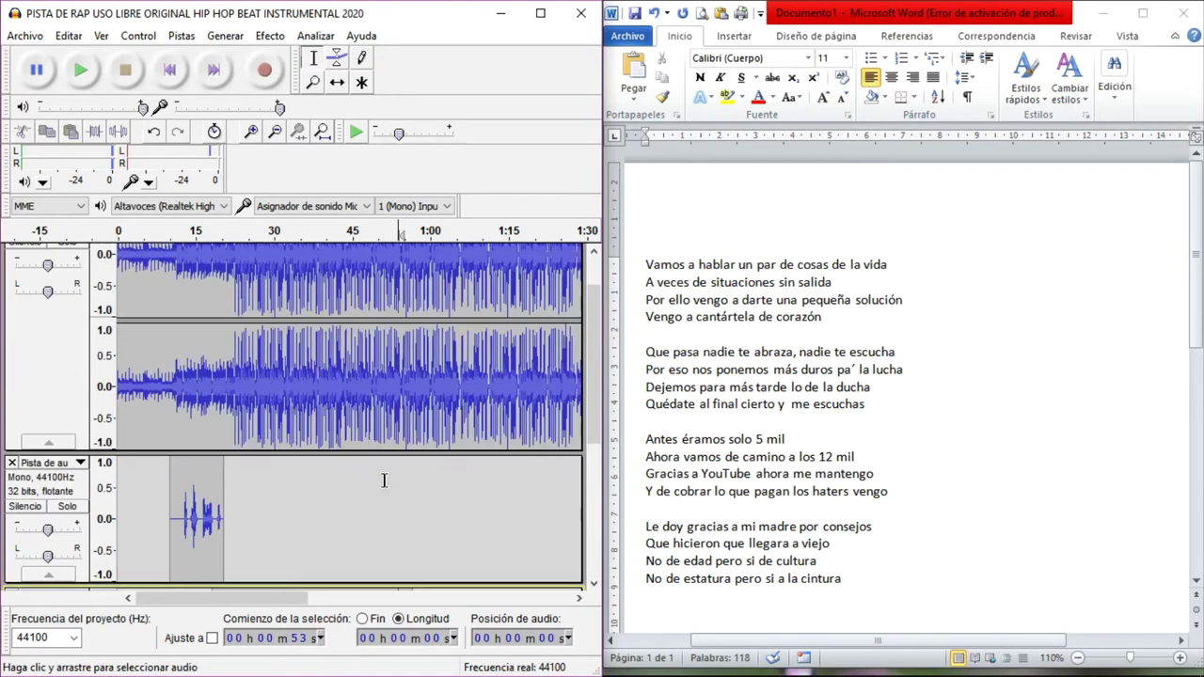
{"action": "scroll", "coordinate": [384, 480], "scroll_direction": "down", "scroll_amount": 3}
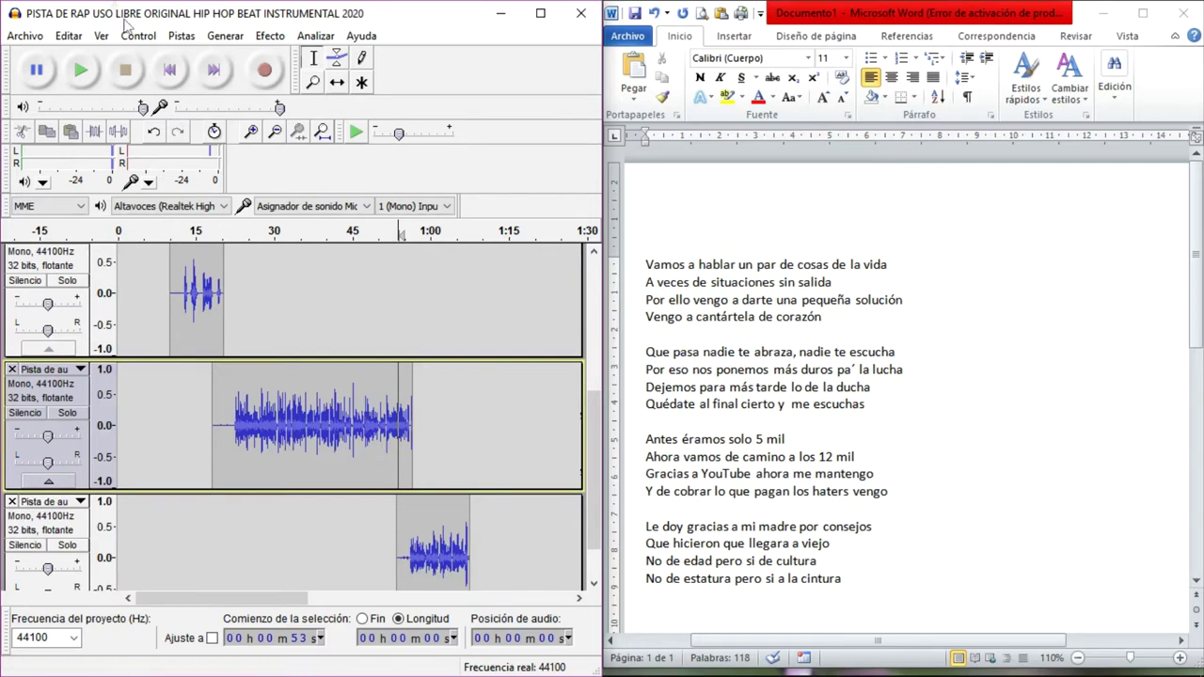
{"action": "left_click", "coordinate": [170, 73]}
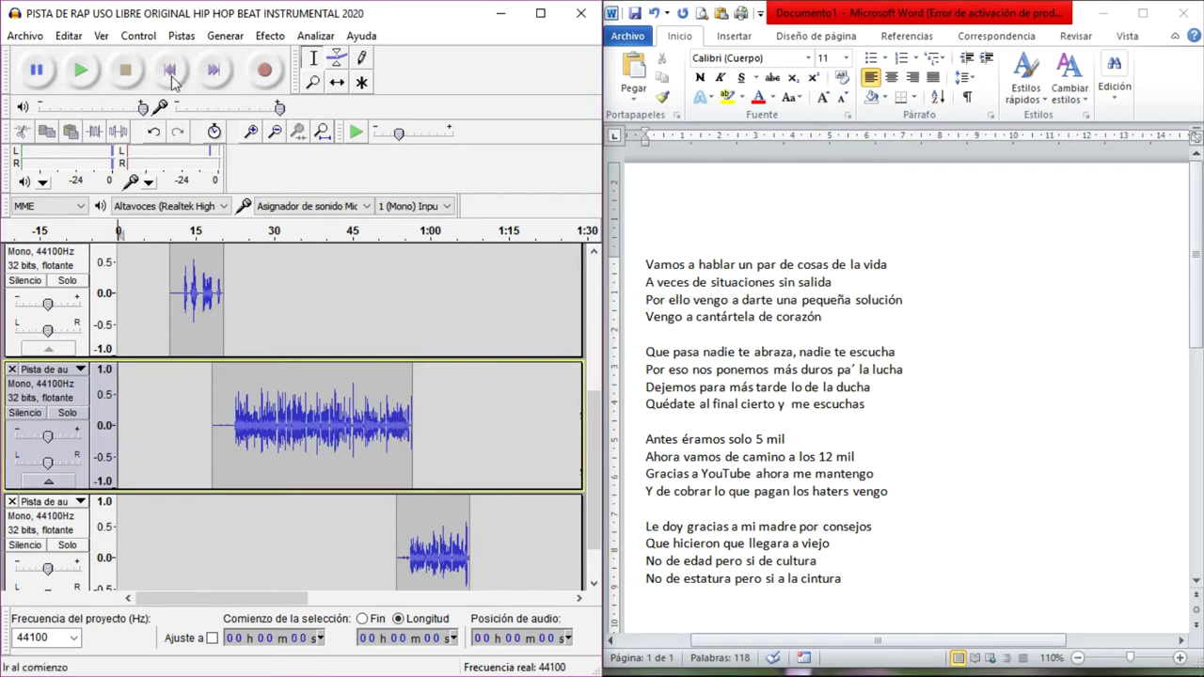
{"action": "left_click", "coordinate": [178, 326]}
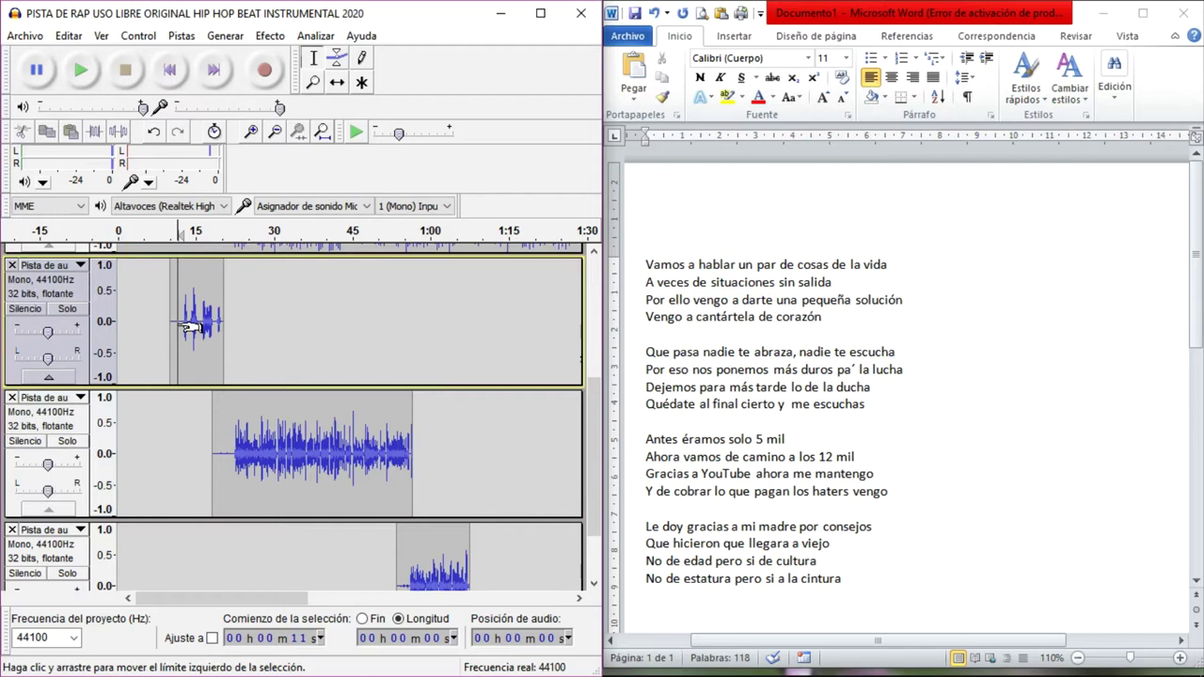
{"action": "key", "text": "space"}
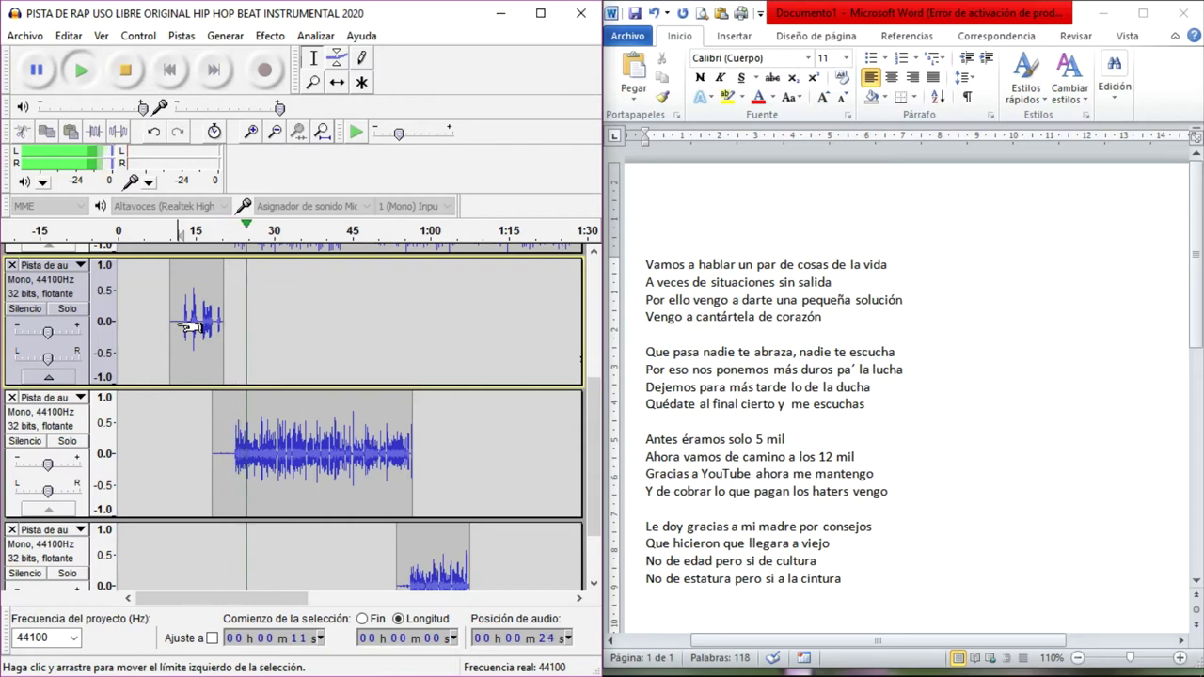
{"action": "key", "text": "space"}
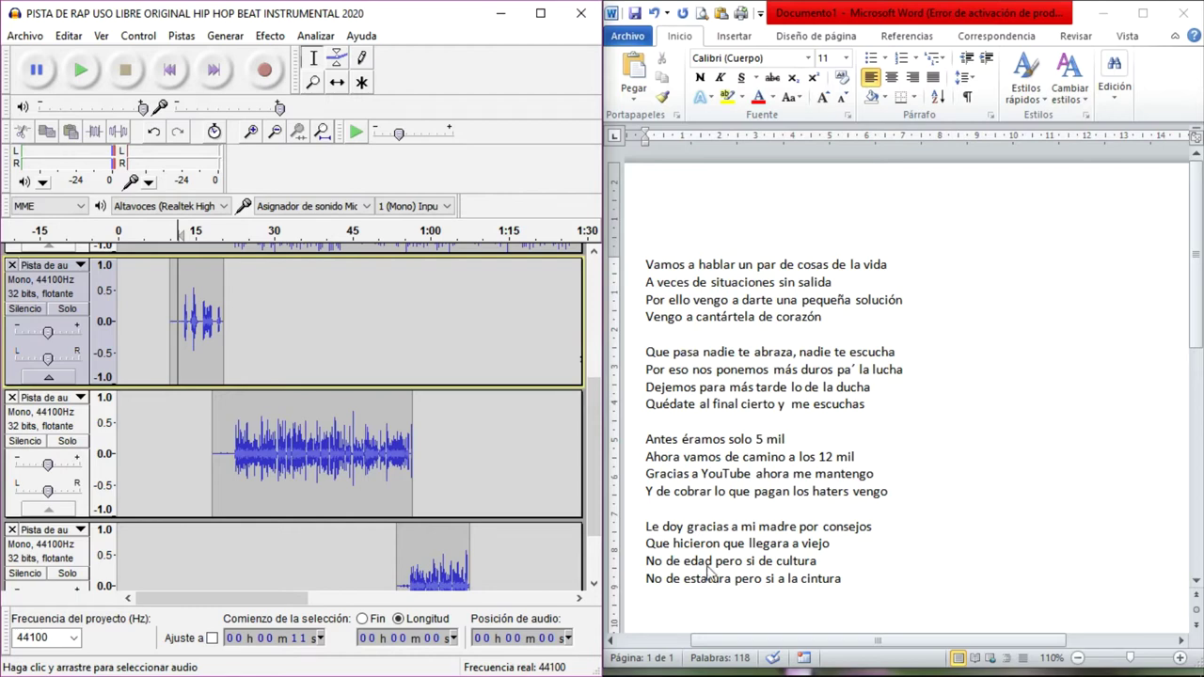
- Check where the last vocal clip ends and highlight the opening verse in the Word lyrics for review
{"action": "scroll", "coordinate": [537, 477], "scroll_direction": "down", "scroll_amount": 3}
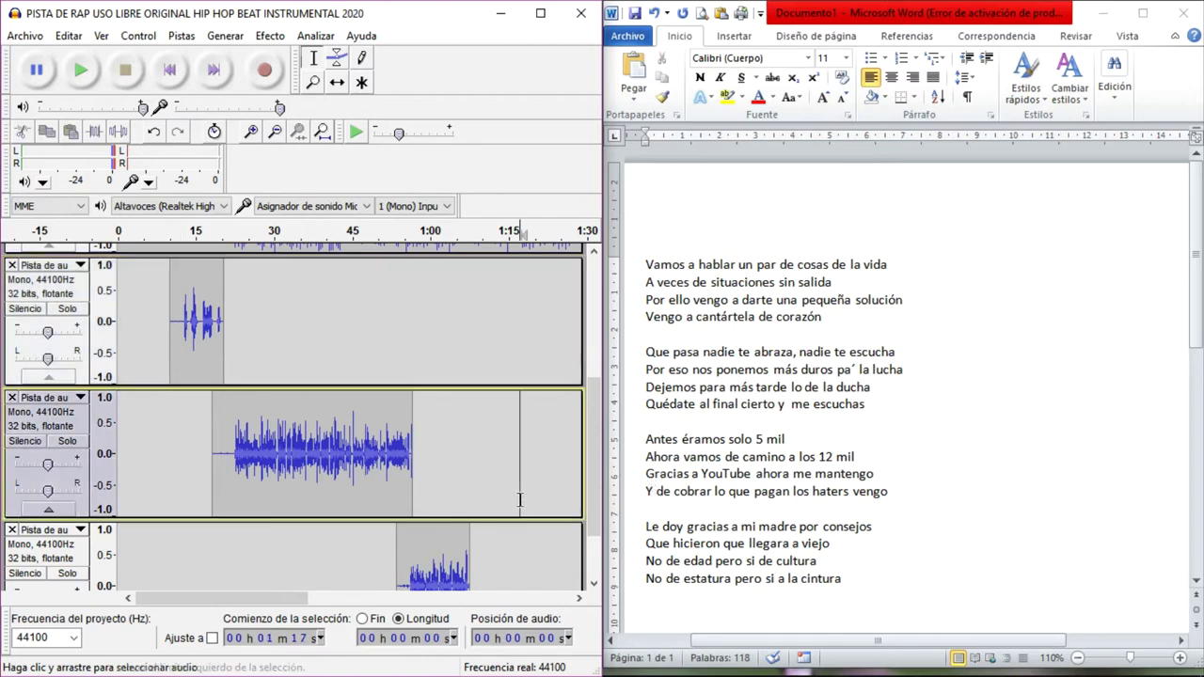
{"action": "left_click", "coordinate": [468, 560]}
{"action": "scroll", "coordinate": [451, 550], "scroll_direction": "up", "scroll_amount": 4}
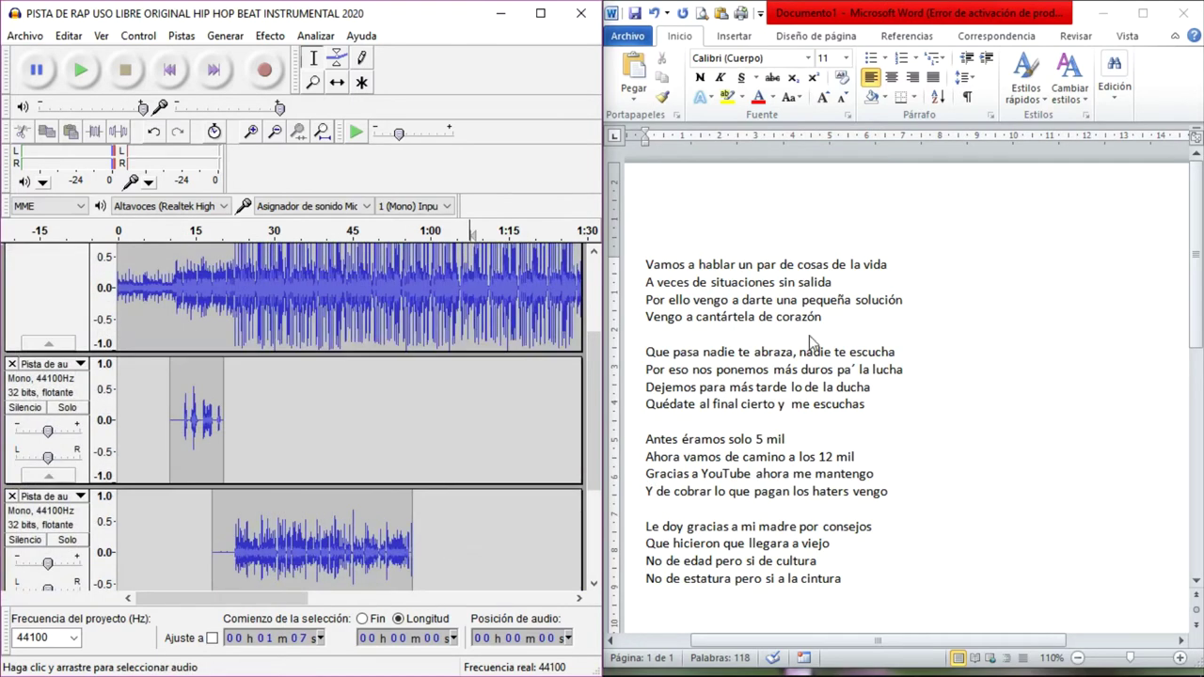
{"action": "left_click", "coordinate": [721, 312]}
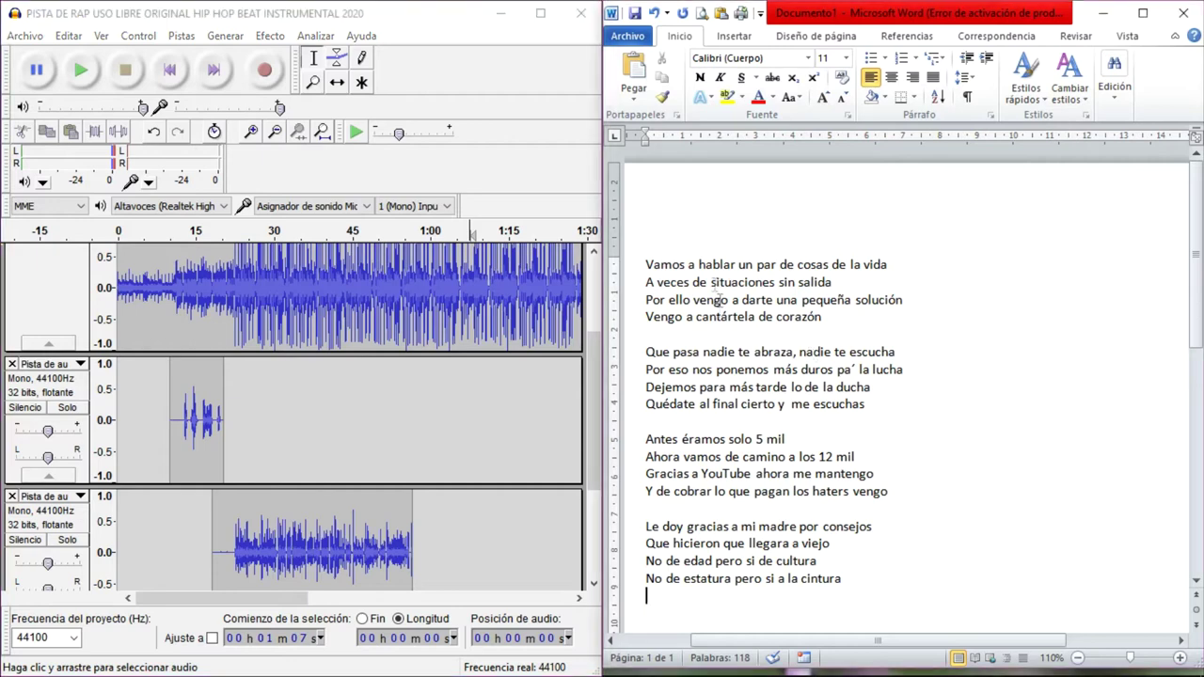
{"action": "double_click", "coordinate": [714, 264]}
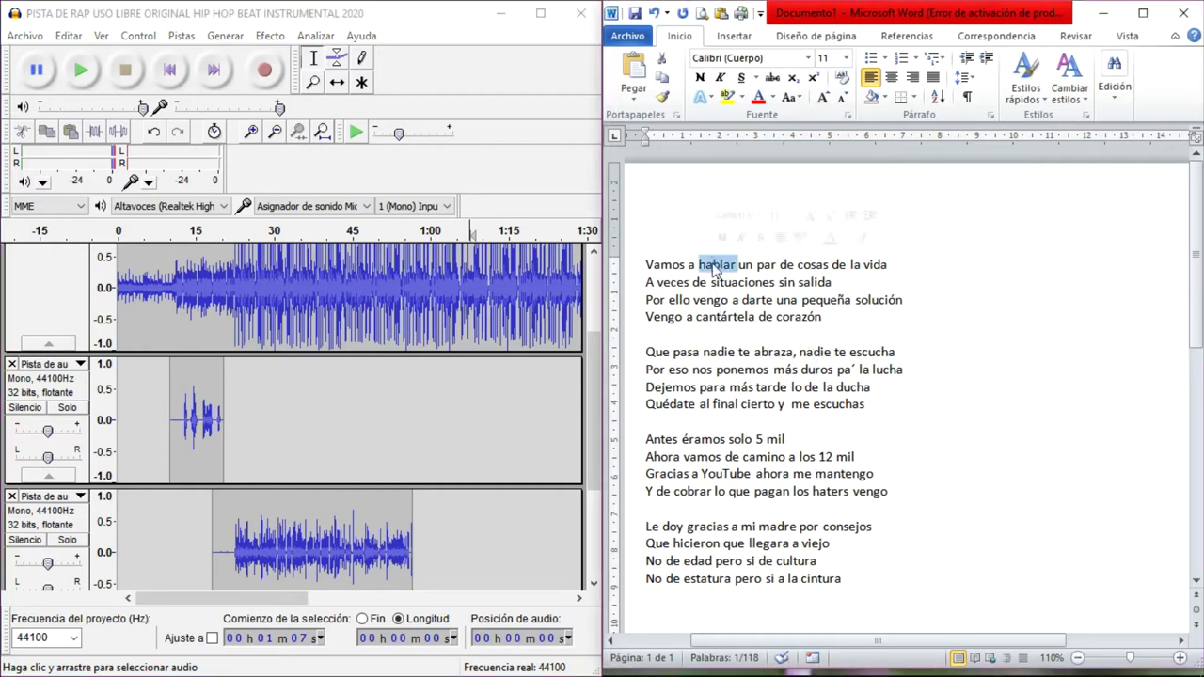
{"action": "triple_click", "coordinate": [713, 266]}
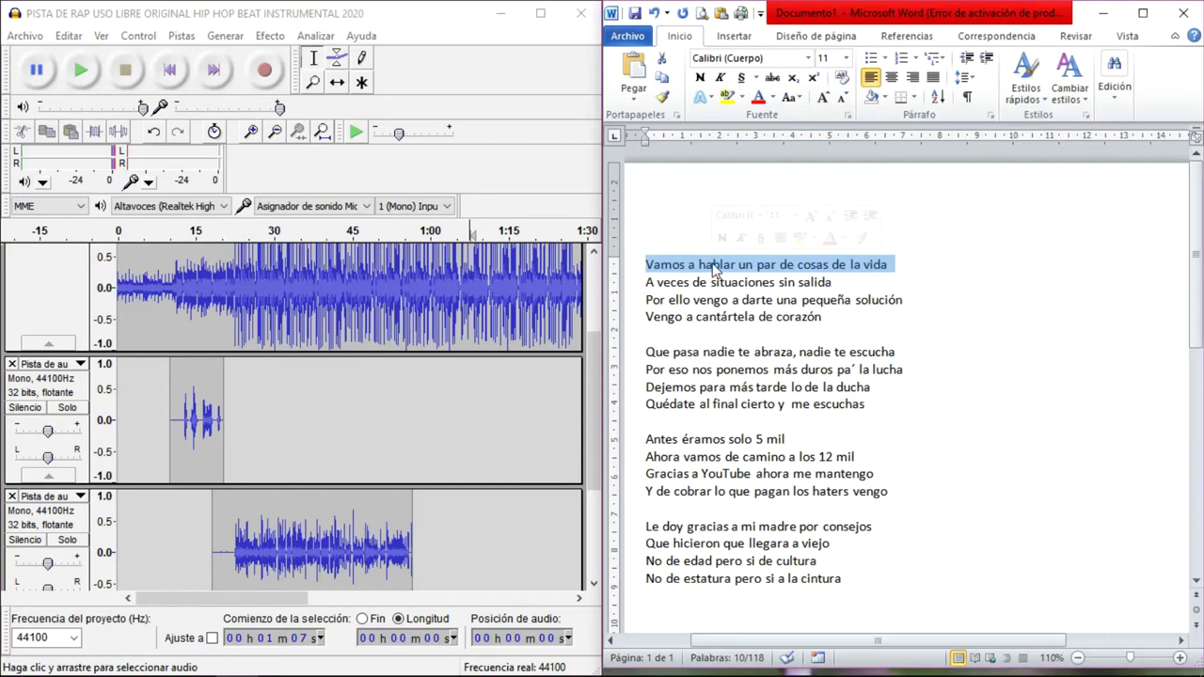
{"action": "left_click_drag", "start_coordinate": [827, 317], "coordinate": [656, 233]}
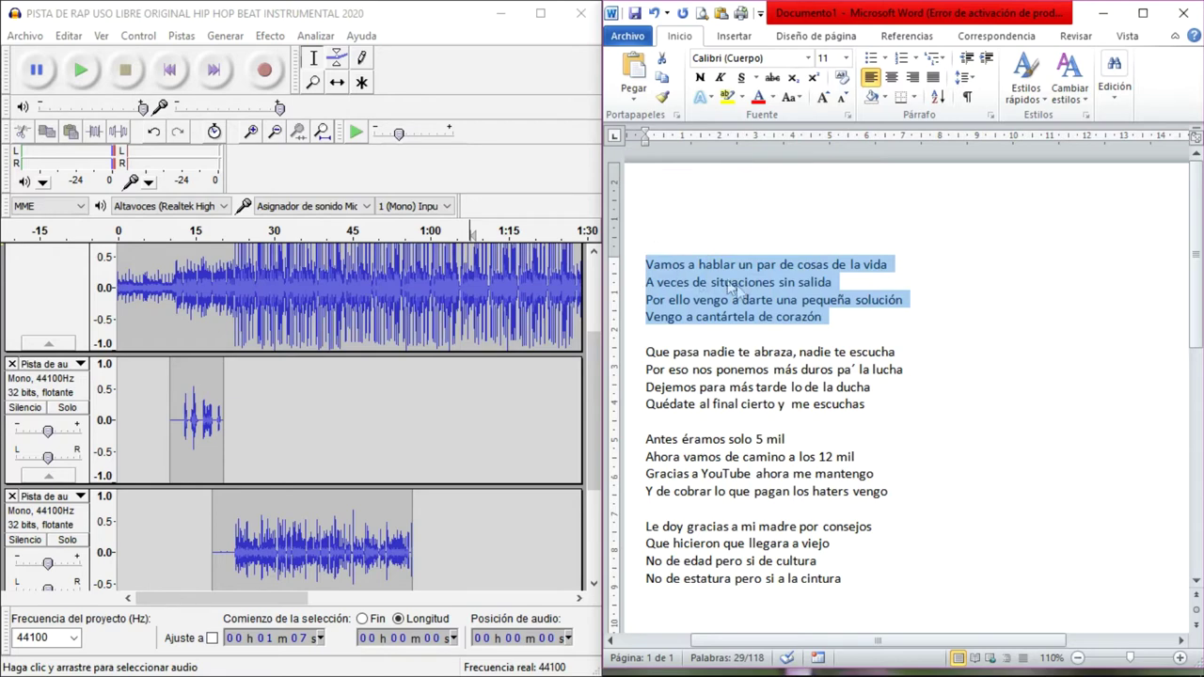
{"action": "left_click", "coordinate": [740, 327]}
- Check the starting points of the vocal clips on the timeline and return the Audacity cursor to the beginning
{"action": "scroll", "coordinate": [418, 454], "scroll_direction": "down", "scroll_amount": 3}
{"action": "scroll", "coordinate": [417, 454], "scroll_direction": "down", "scroll_amount": 1}
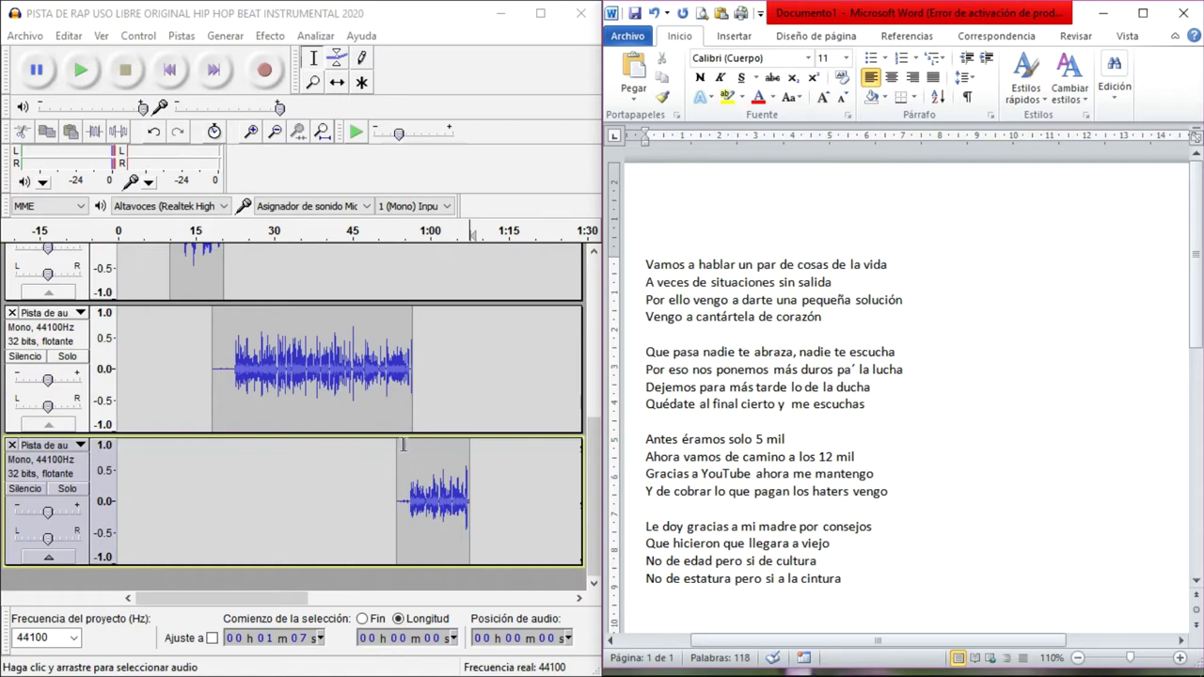
{"action": "left_click", "coordinate": [399, 444]}
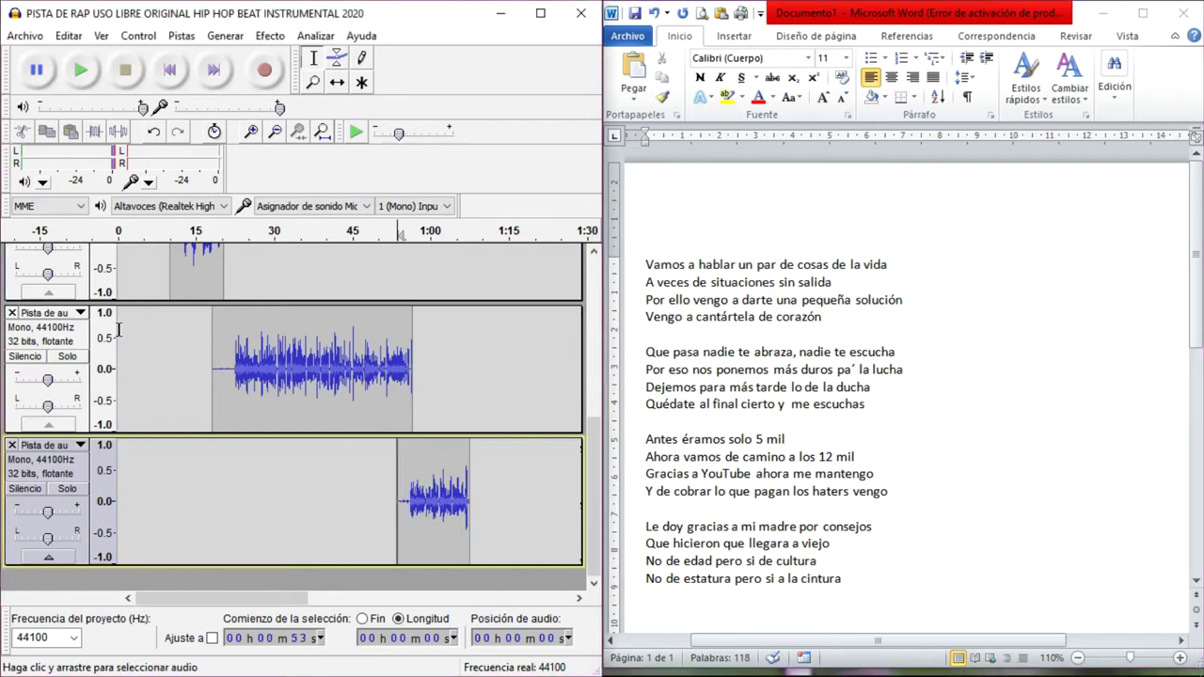
{"action": "left_click", "coordinate": [170, 70]}
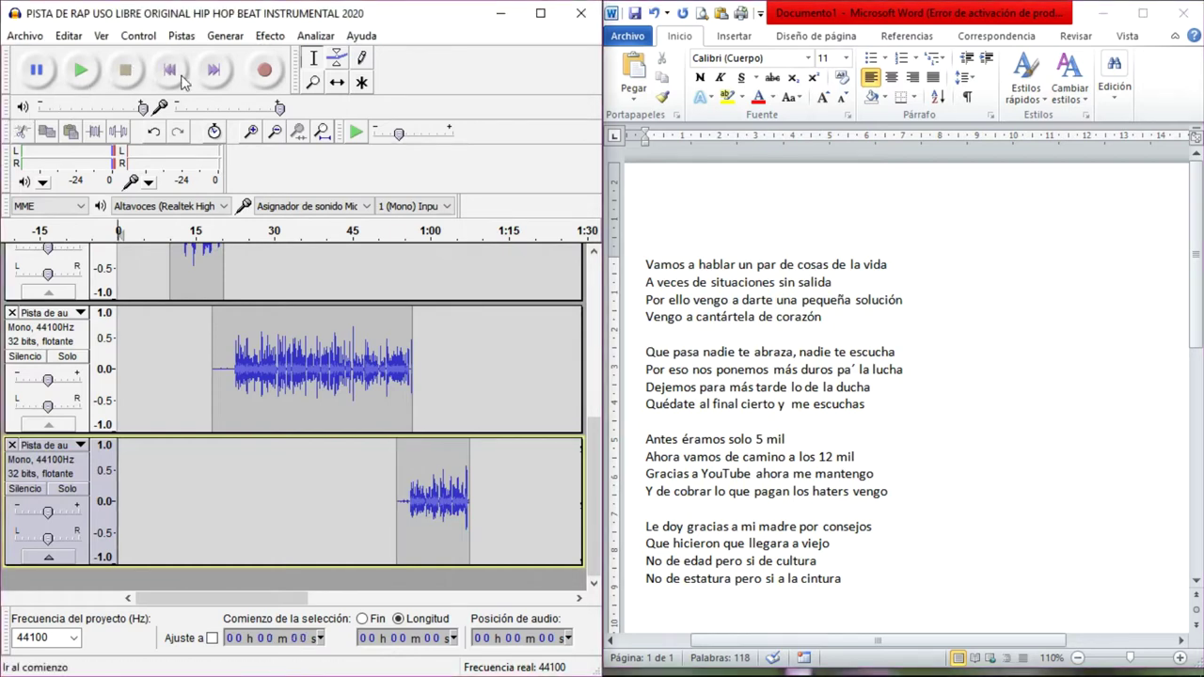
{"action": "left_click", "coordinate": [163, 350]}
{"action": "left_click", "coordinate": [152, 367]}
{"action": "left_click", "coordinate": [170, 370]}
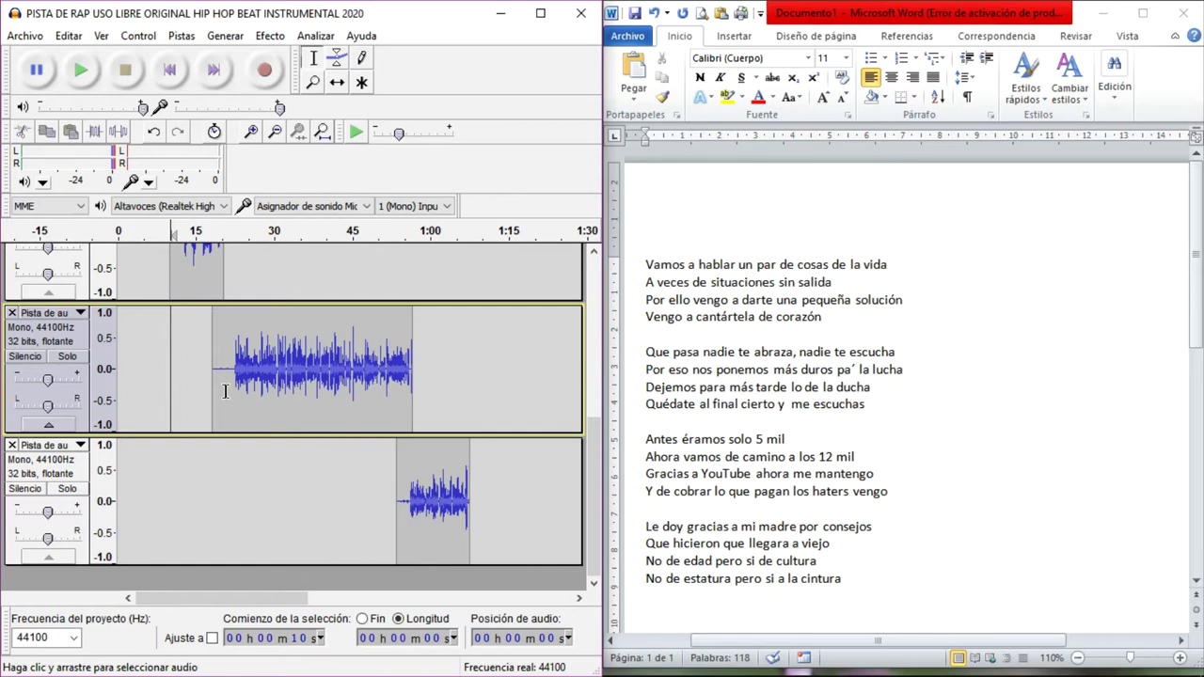
{"action": "left_click", "coordinate": [169, 69]}
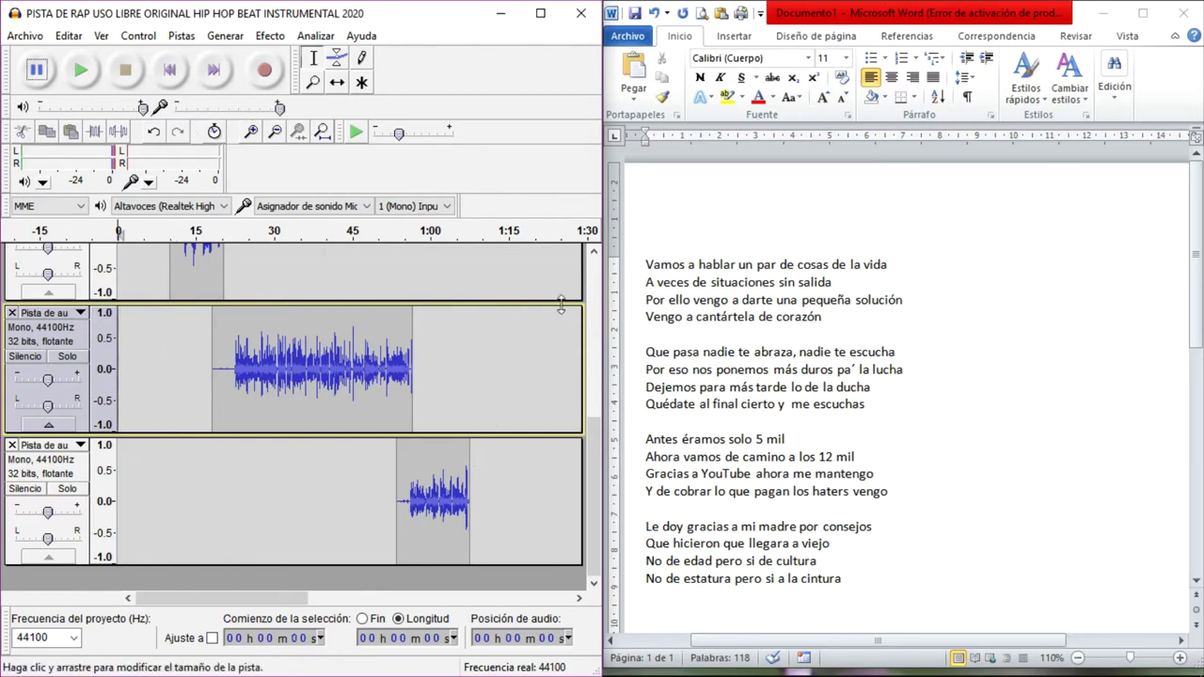
{"action": "left_click", "coordinate": [848, 579]}
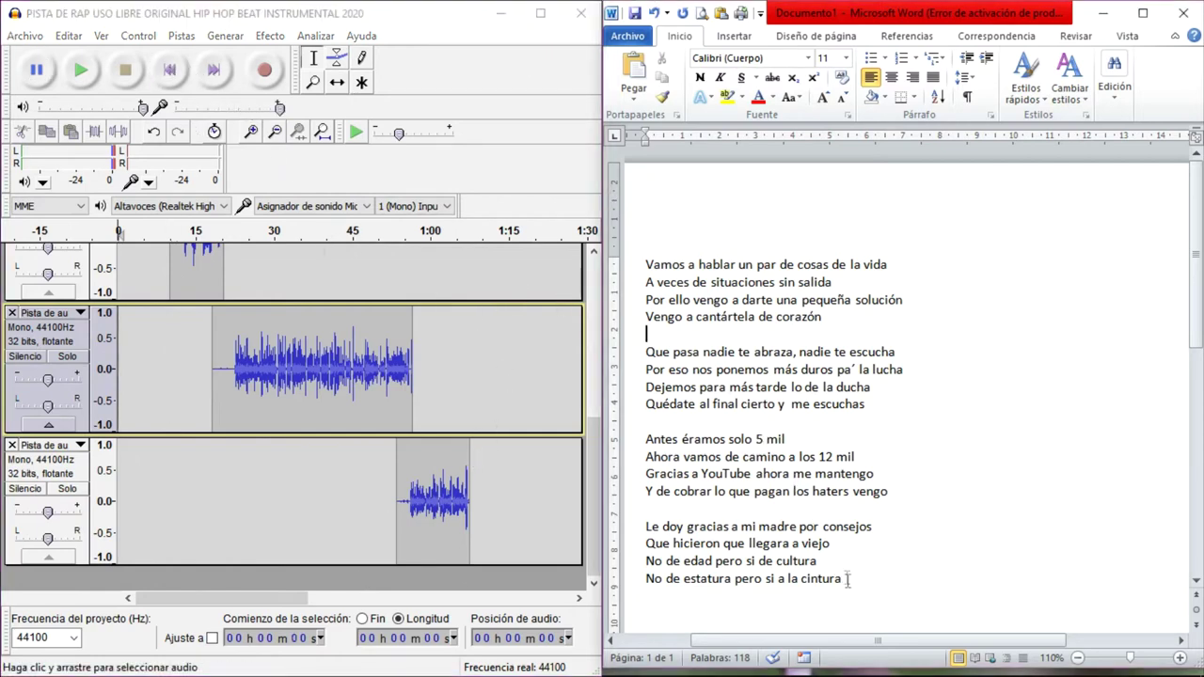
- Maximize the Audacity window, select the whole first vocal clip and fit that selection to the view
{"action": "left_click", "coordinate": [541, 13]}
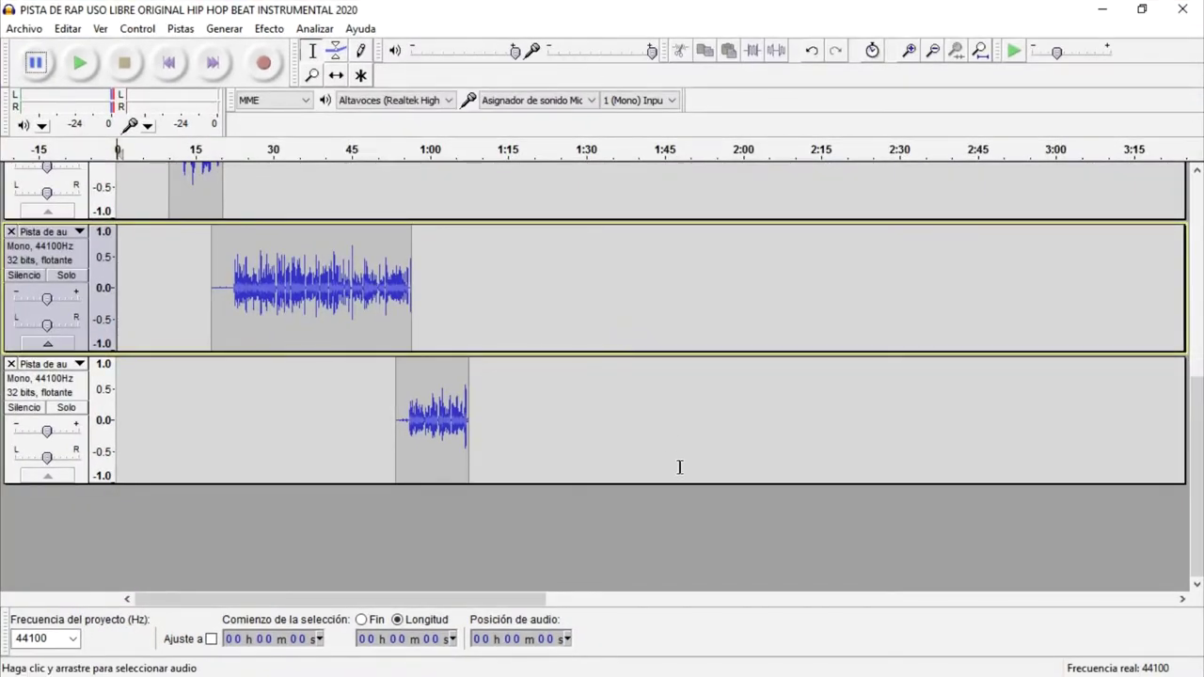
{"action": "scroll", "coordinate": [1048, 505], "scroll_direction": "up", "scroll_amount": 6}
{"action": "scroll", "coordinate": [1044, 503], "scroll_direction": "down", "scroll_amount": 5}
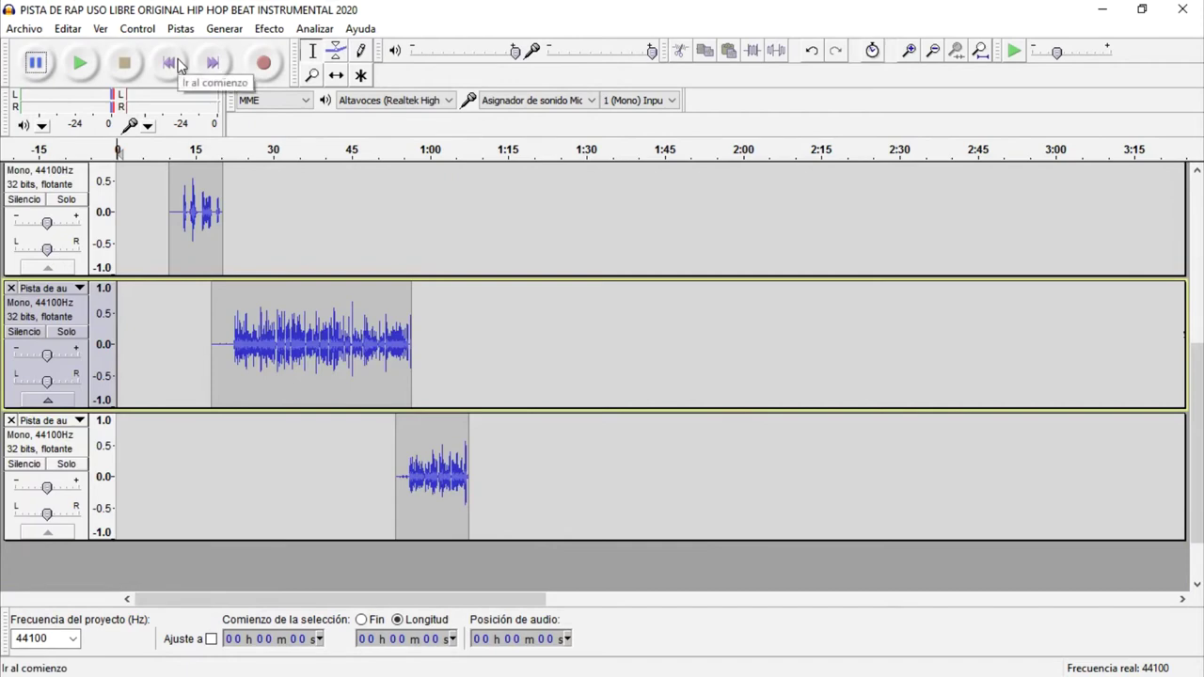
{"action": "scroll", "coordinate": [245, 268], "scroll_direction": "up", "scroll_amount": 3}
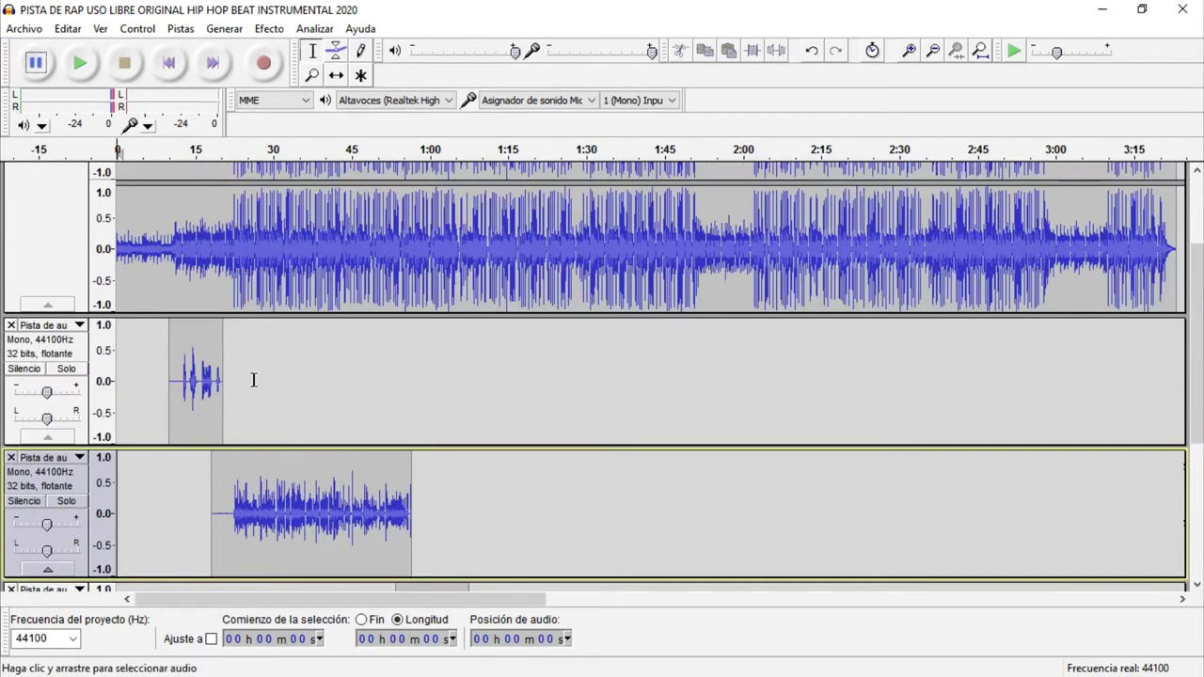
{"action": "double_click", "coordinate": [192, 428]}
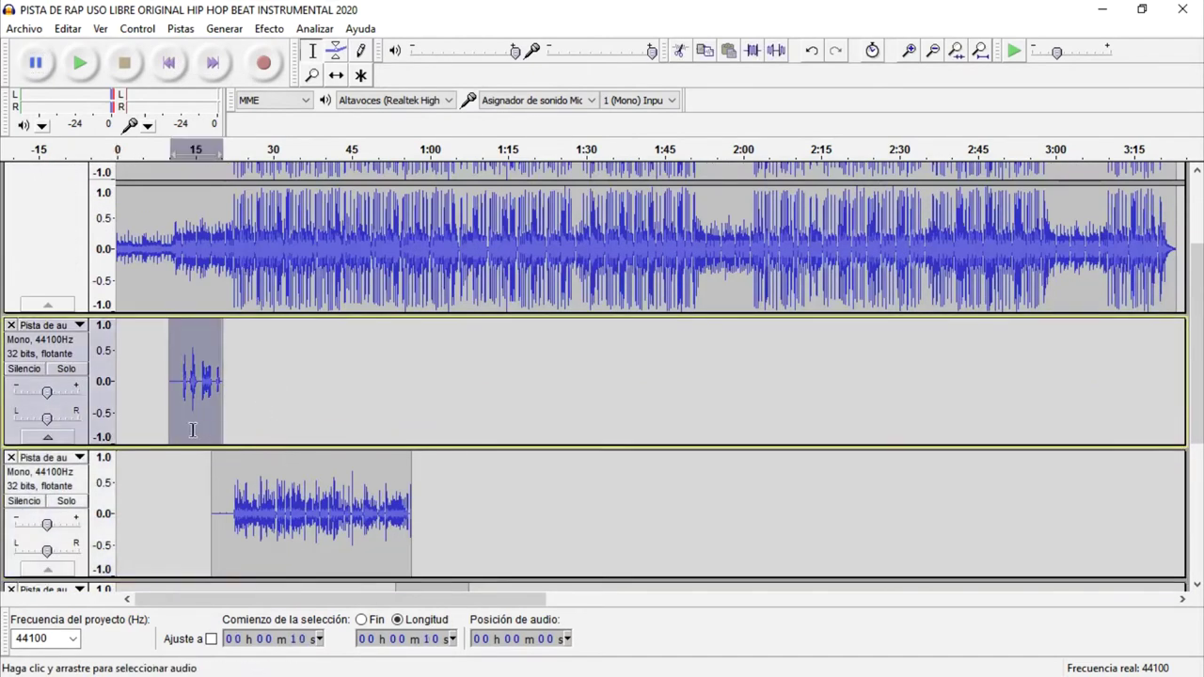
{"action": "scroll", "coordinate": [199, 428], "scroll_direction": "up", "scroll_amount": 5, "text": "ctrl"}
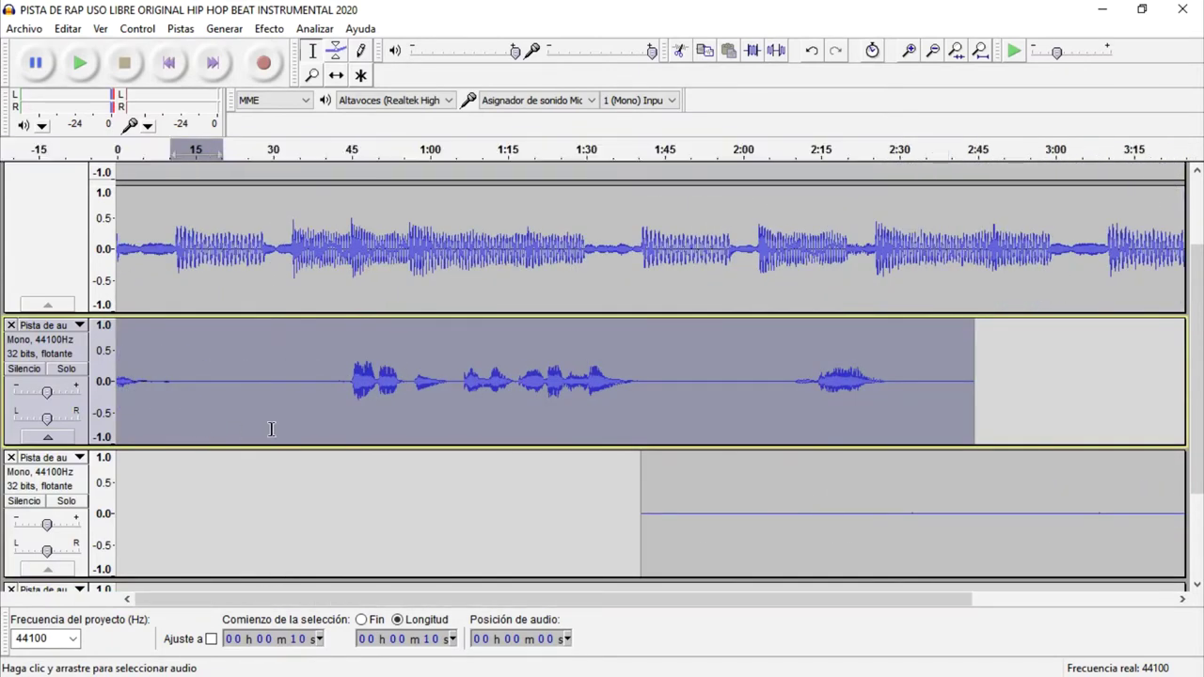
{"action": "scroll", "coordinate": [265, 435], "scroll_direction": "down", "scroll_amount": 5, "text": "ctrl"}
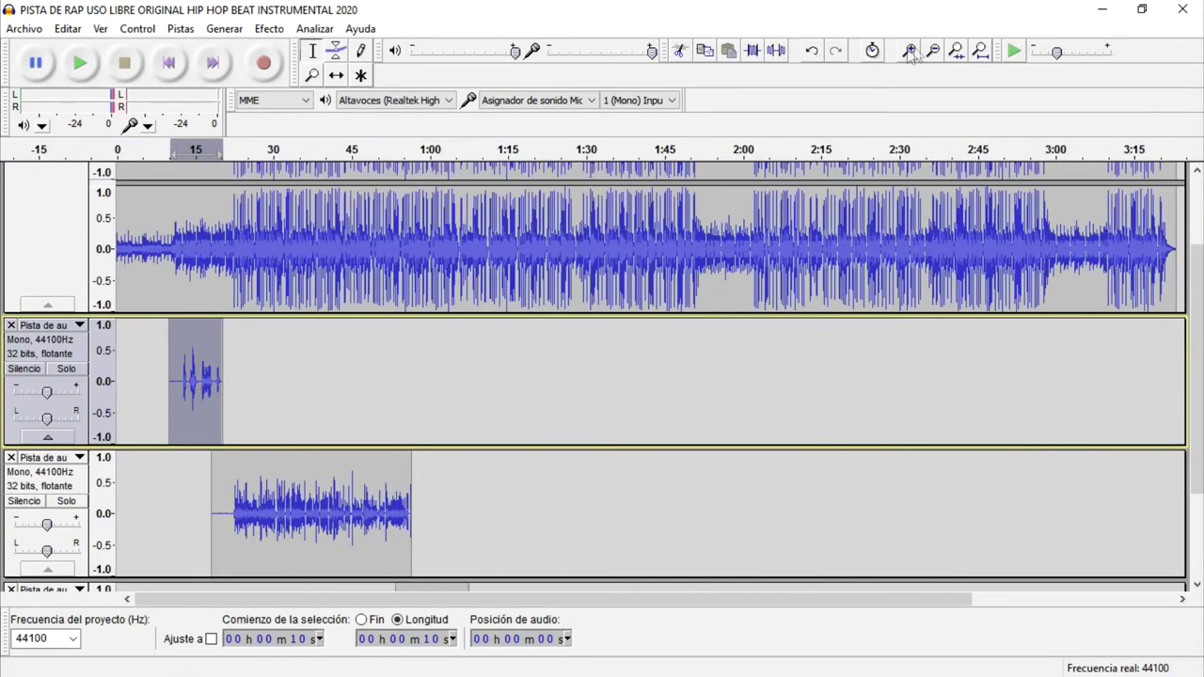
{"action": "left_click", "coordinate": [958, 55]}
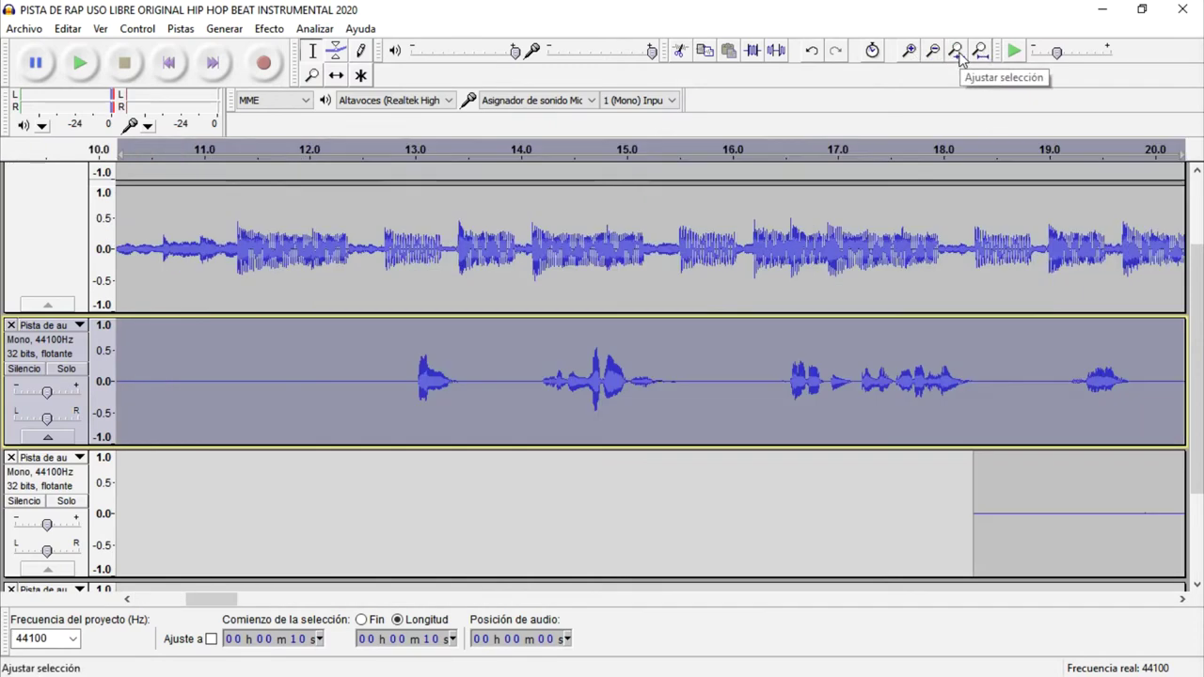
- Solo the first vocal track and use its silent stretch from about 11.2 to 12.7 s as the Noise Reduction sample
{"action": "left_click", "coordinate": [393, 395]}
{"action": "left_click", "coordinate": [66, 368]}
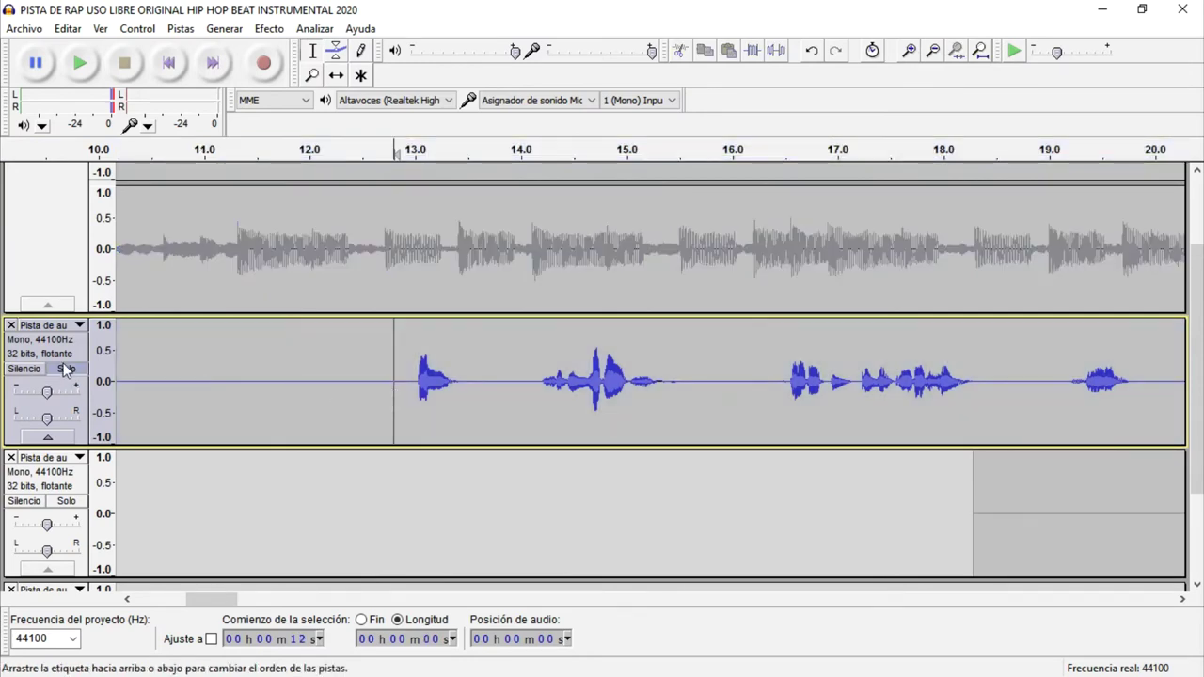
{"action": "left_click_drag", "start_coordinate": [378, 390], "coordinate": [222, 395]}
{"action": "key", "text": "space"}
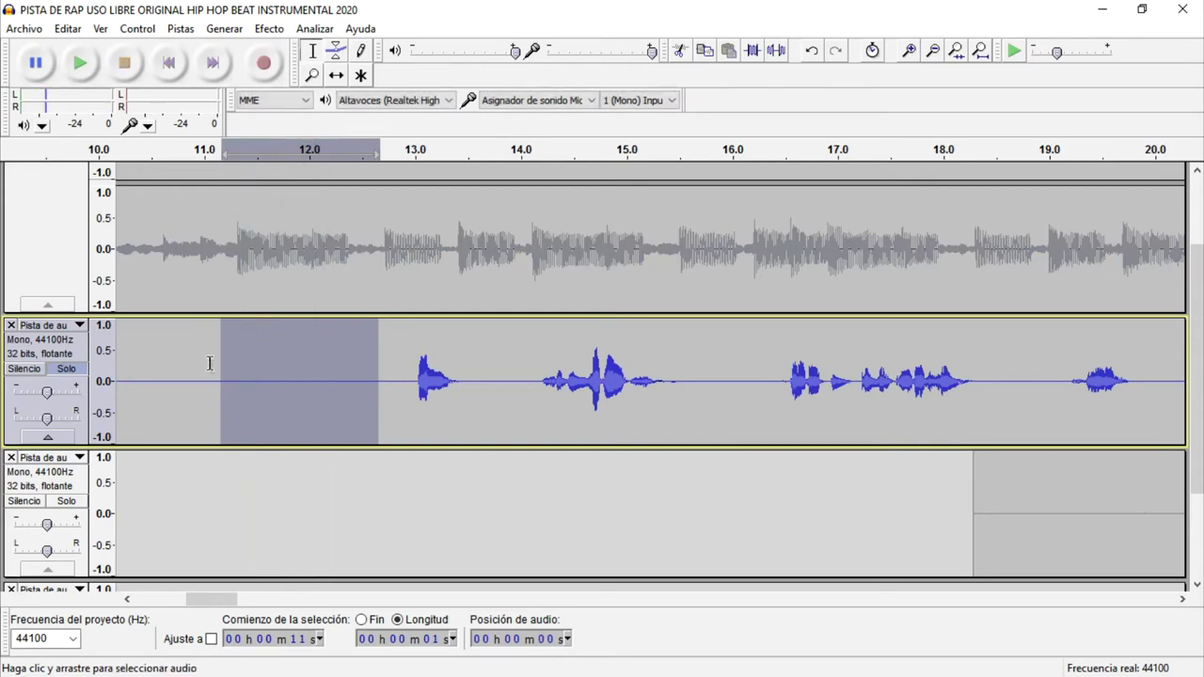
{"action": "left_click", "coordinate": [270, 30]}
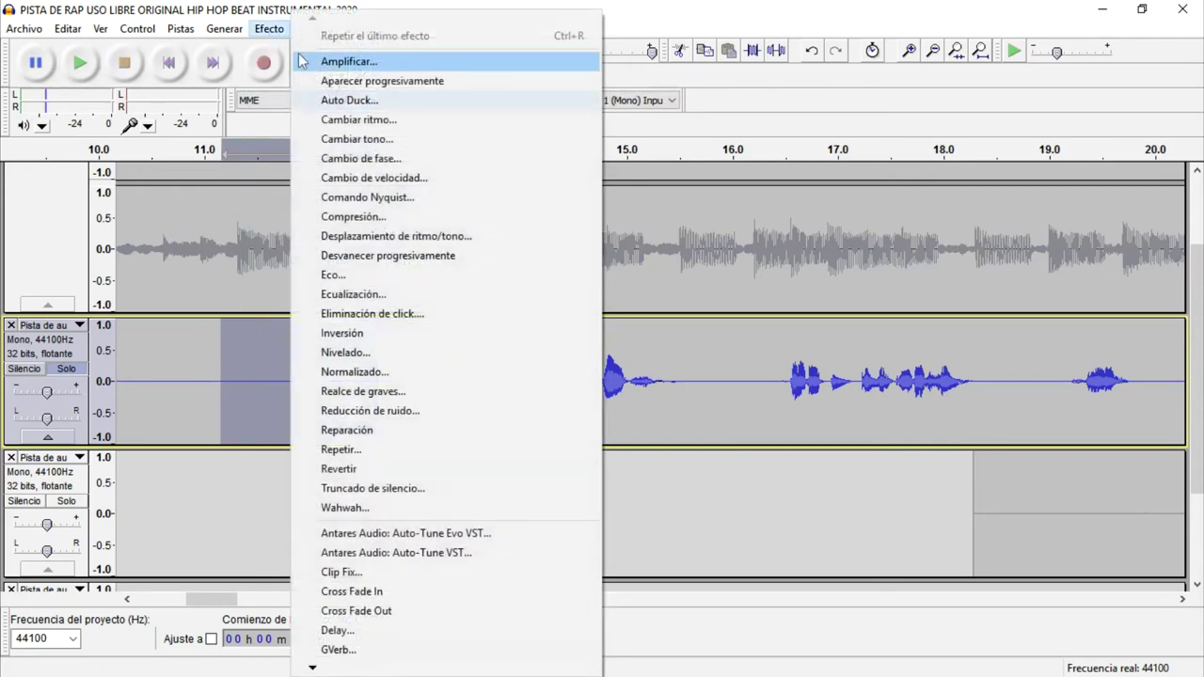
{"action": "left_click", "coordinate": [464, 412]}
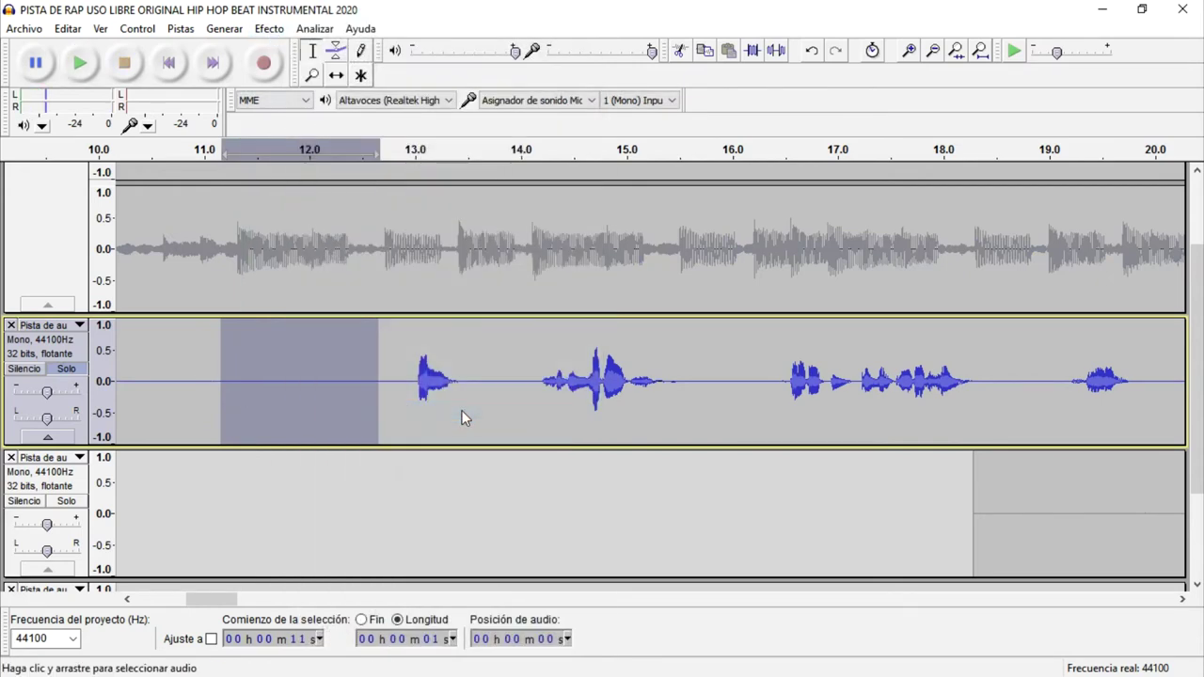
- Apply Noise Reduction at 24 dB to the whole first vocal clip using the captured noise profile
{"action": "double_click", "coordinate": [462, 416]}
{"action": "left_click", "coordinate": [270, 30]}
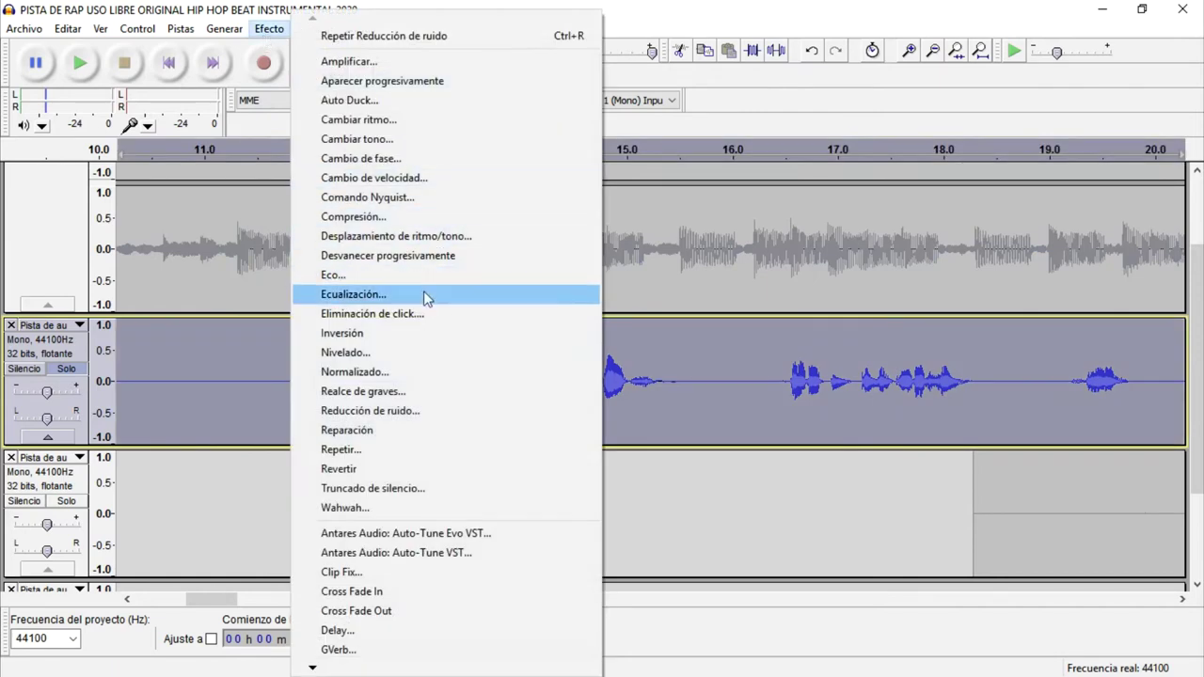
{"action": "left_click", "coordinate": [434, 407]}
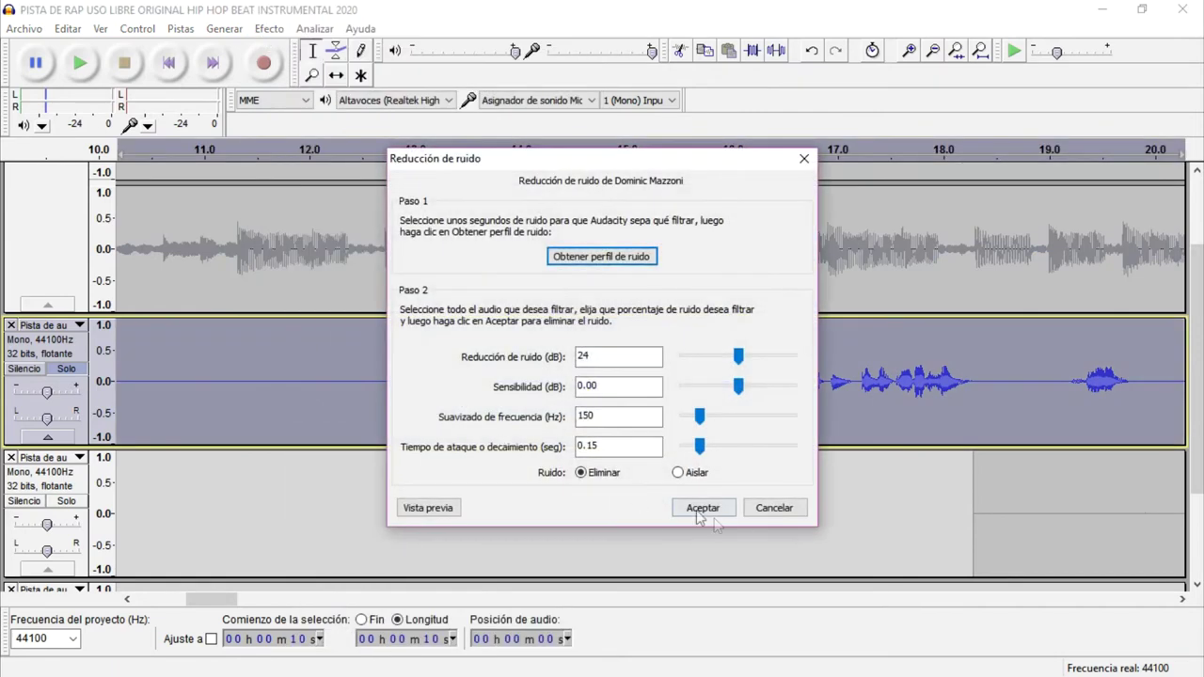
{"action": "left_click", "coordinate": [714, 513]}
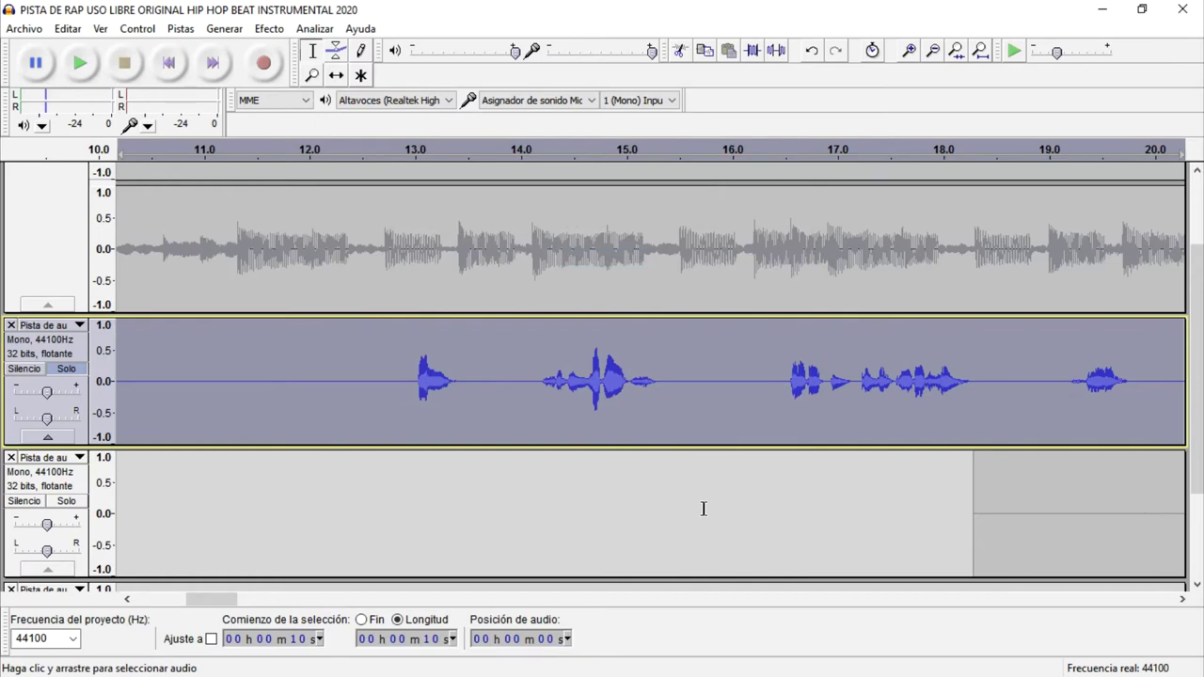
- Apply Equalization with the Treble Boost curve to the first vocal clip
{"action": "left_click", "coordinate": [270, 28]}
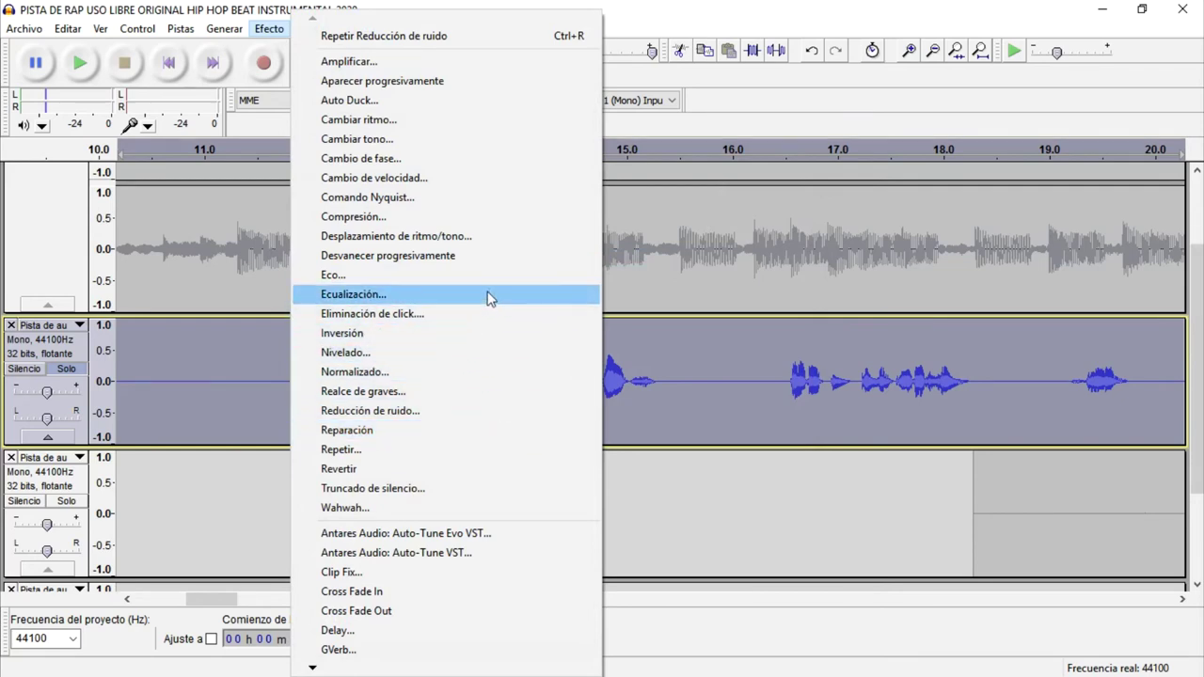
{"action": "left_click", "coordinate": [420, 301]}
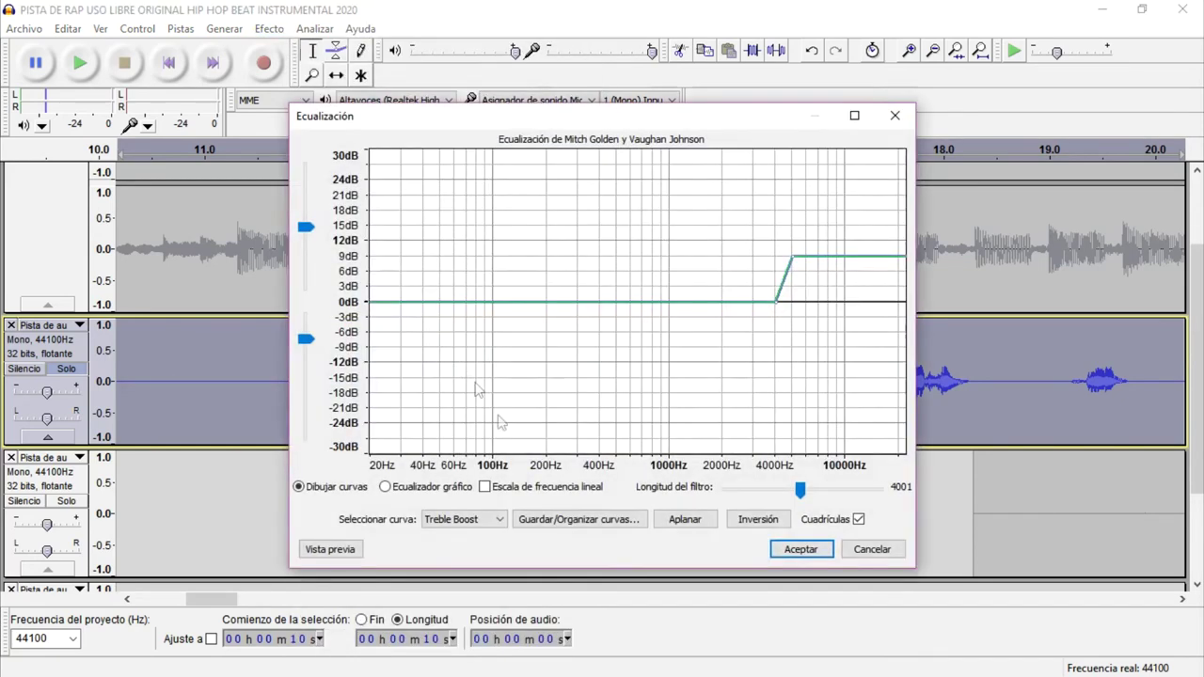
{"action": "left_click", "coordinate": [494, 519]}
{"action": "left_click", "coordinate": [443, 605]}
{"action": "left_click", "coordinate": [790, 550]}
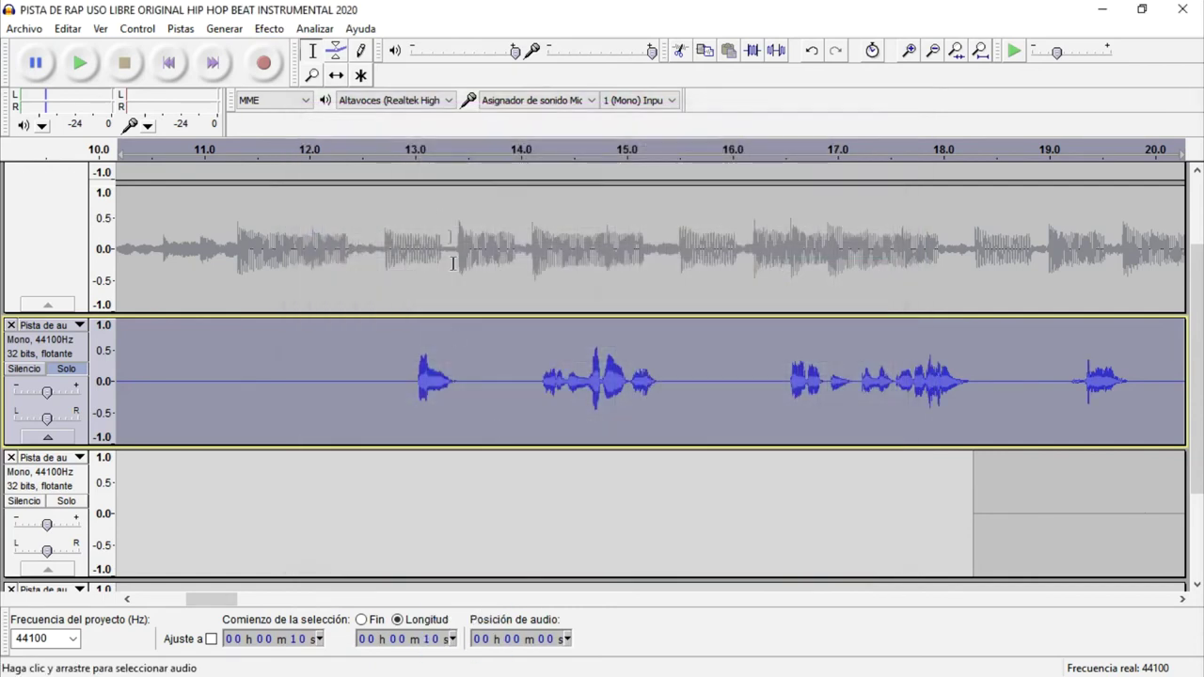
- Apply a second Equalization pass with the Bass Boost curve to the first vocal clip
{"action": "left_click", "coordinate": [269, 28]}
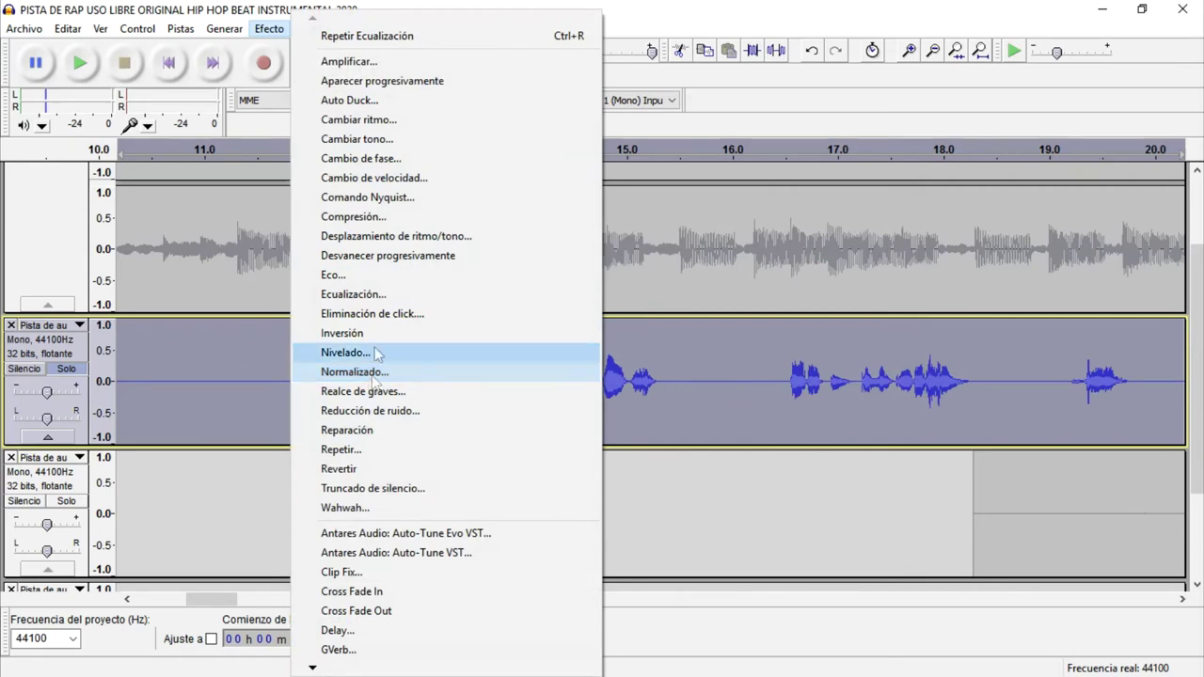
{"action": "left_click", "coordinate": [354, 295]}
{"action": "left_click", "coordinate": [499, 520]}
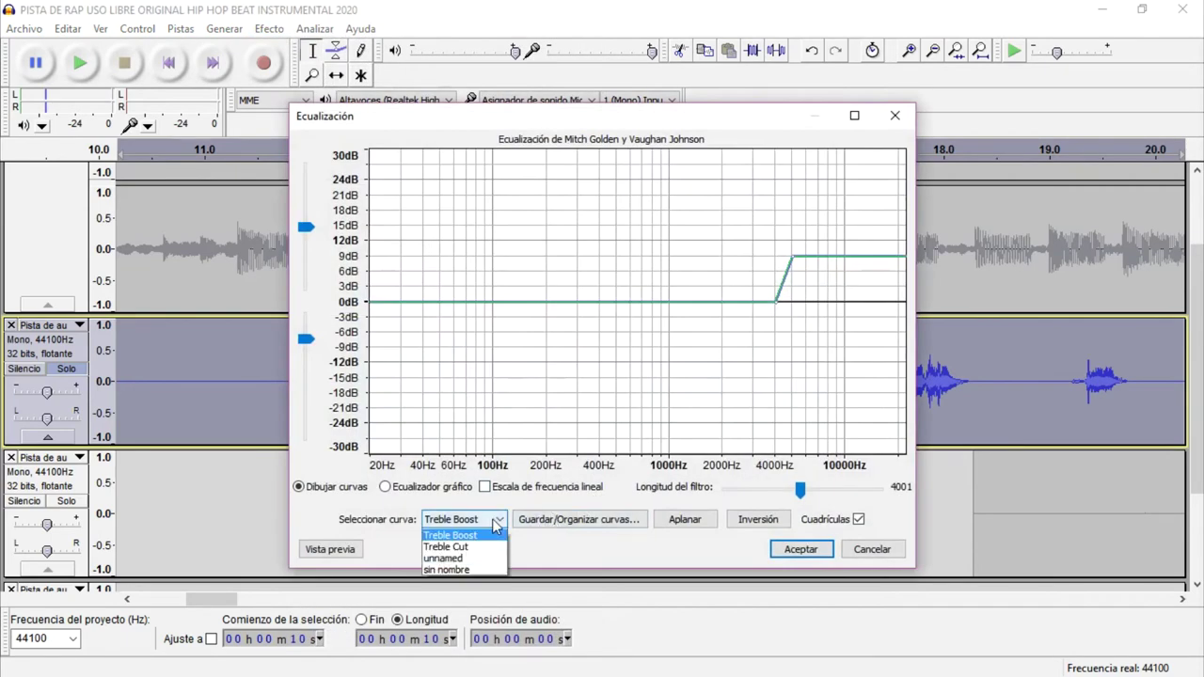
{"action": "left_click", "coordinate": [474, 595]}
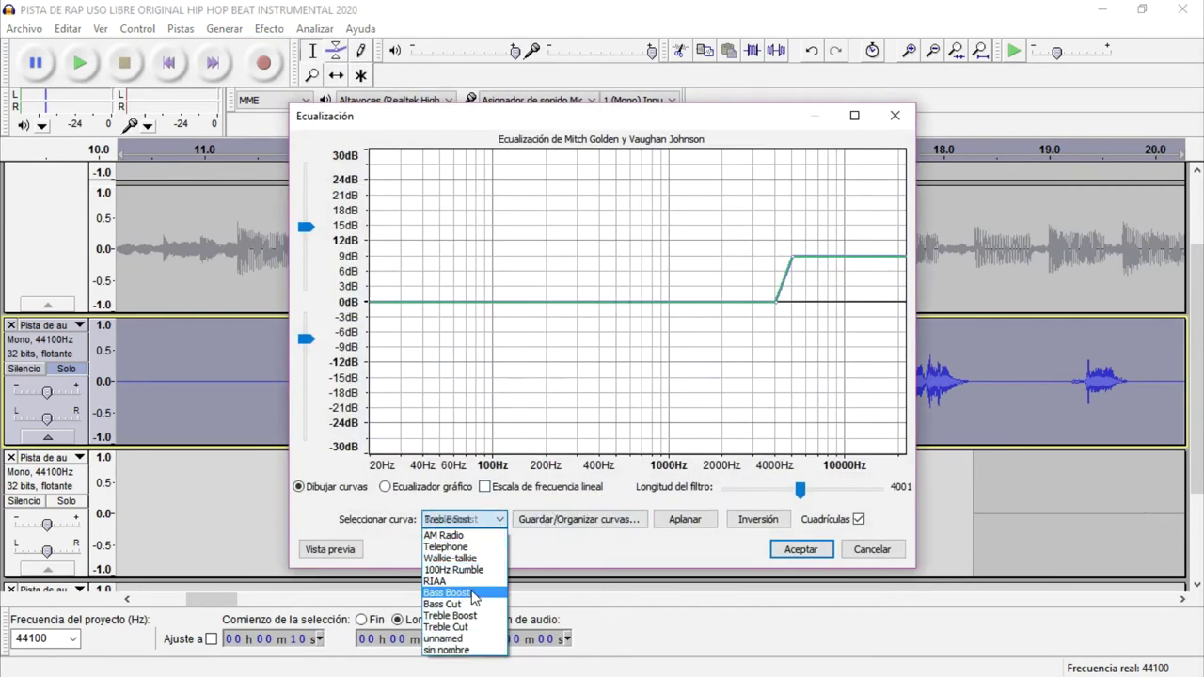
{"action": "left_click", "coordinate": [802, 551]}
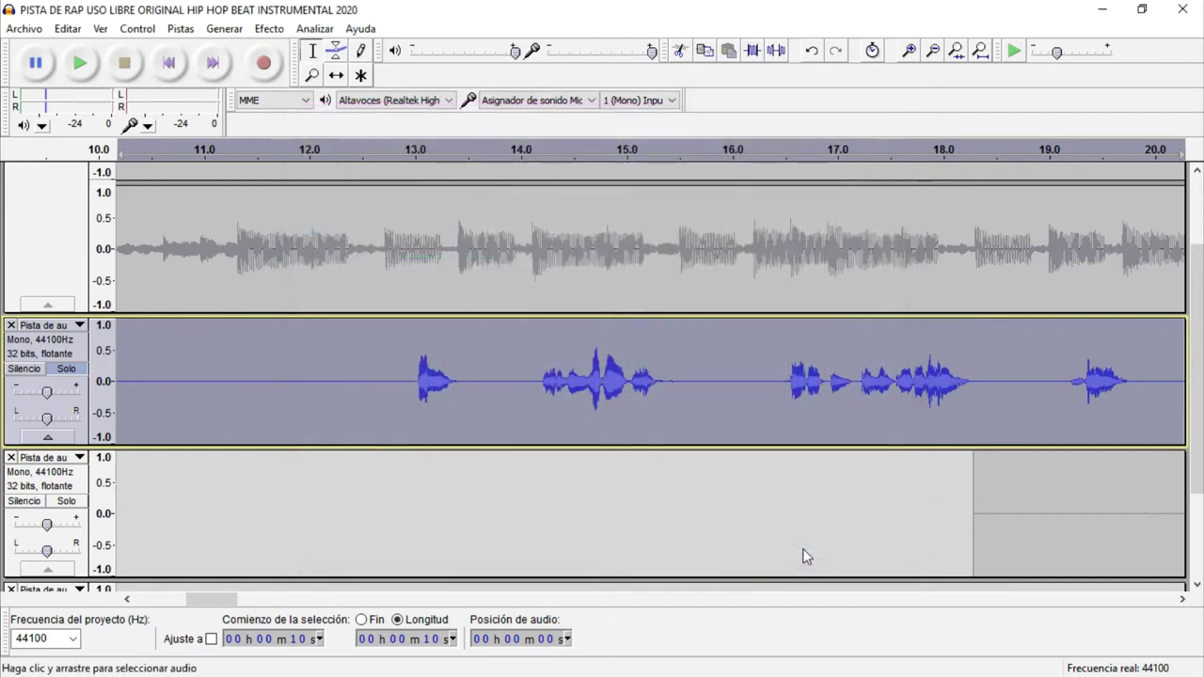
- Apply the Leveller and Normalize effects to the first vocal clip and play back the result
{"action": "key", "text": "ctrl+f"}
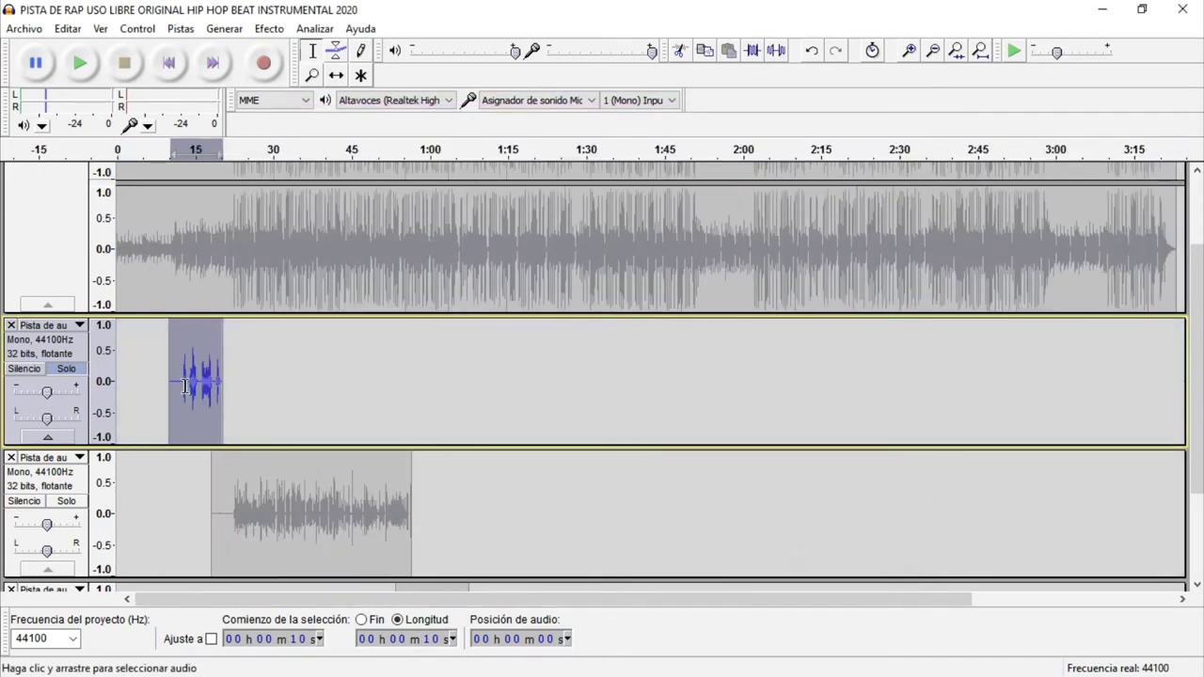
{"action": "scroll", "coordinate": [164, 386], "scroll_direction": "up", "scroll_amount": 2}
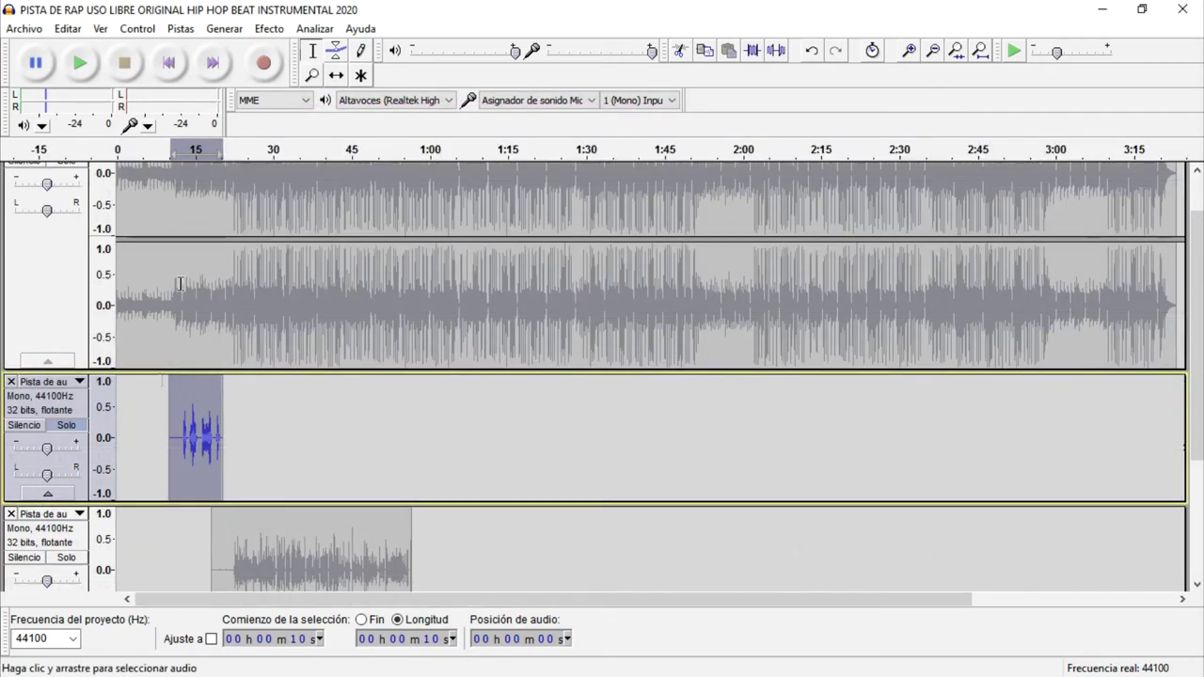
{"action": "left_click", "coordinate": [269, 28]}
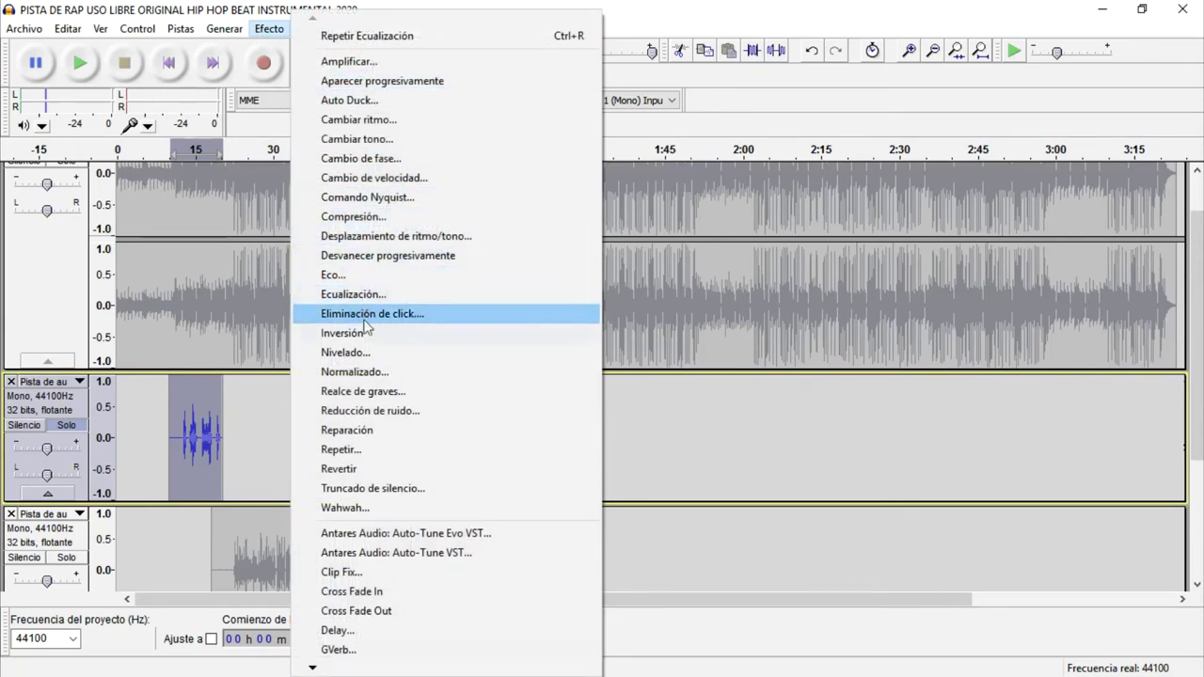
{"action": "left_click", "coordinate": [370, 354]}
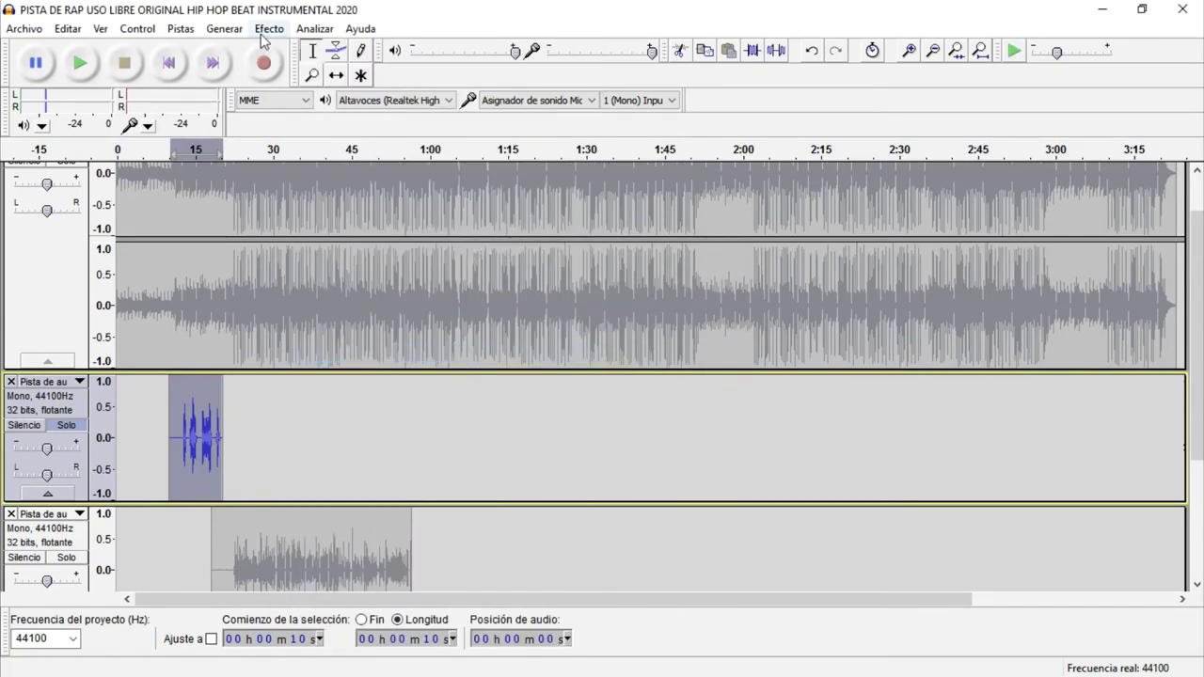
{"action": "left_click", "coordinate": [270, 28]}
{"action": "left_click", "coordinate": [400, 376]}
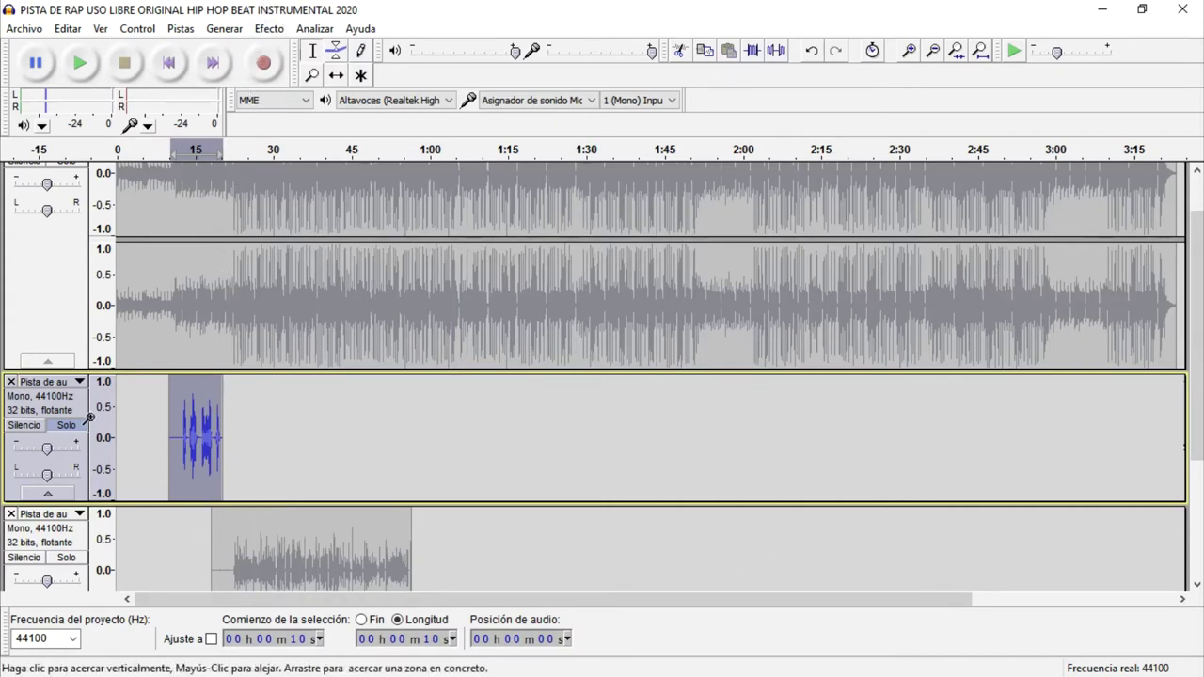
{"action": "key", "text": "space"}
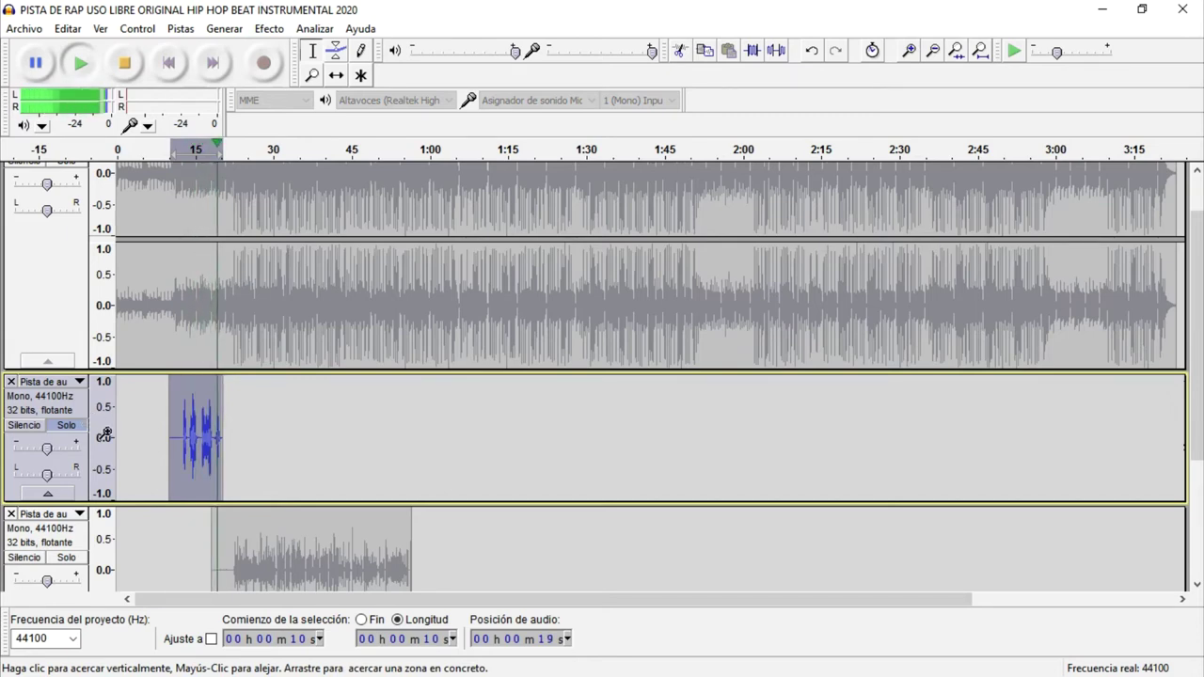
- Capture a new noise profile from the silent stretch of the first vocal clip, about 10.3 to 12.9 s
{"action": "scroll", "coordinate": [159, 439], "scroll_direction": "up", "scroll_amount": 1}
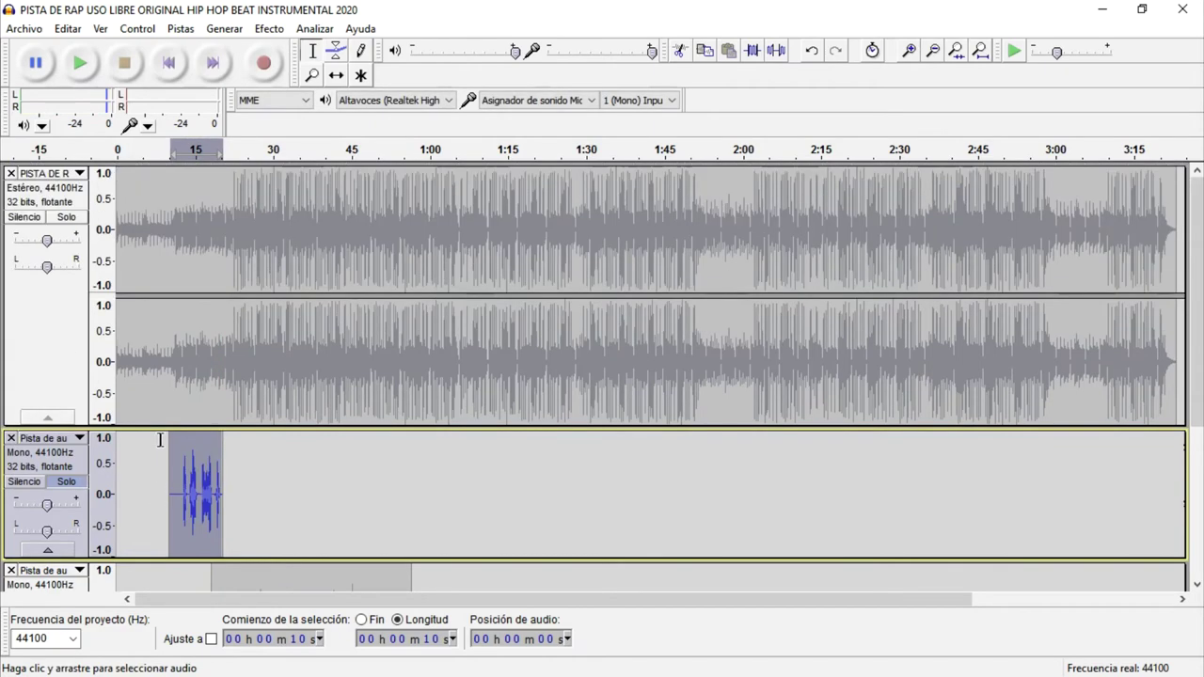
{"action": "left_click", "coordinate": [167, 499]}
{"action": "scroll", "coordinate": [177, 503], "scroll_direction": "up", "scroll_amount": 5, "text": "ctrl"}
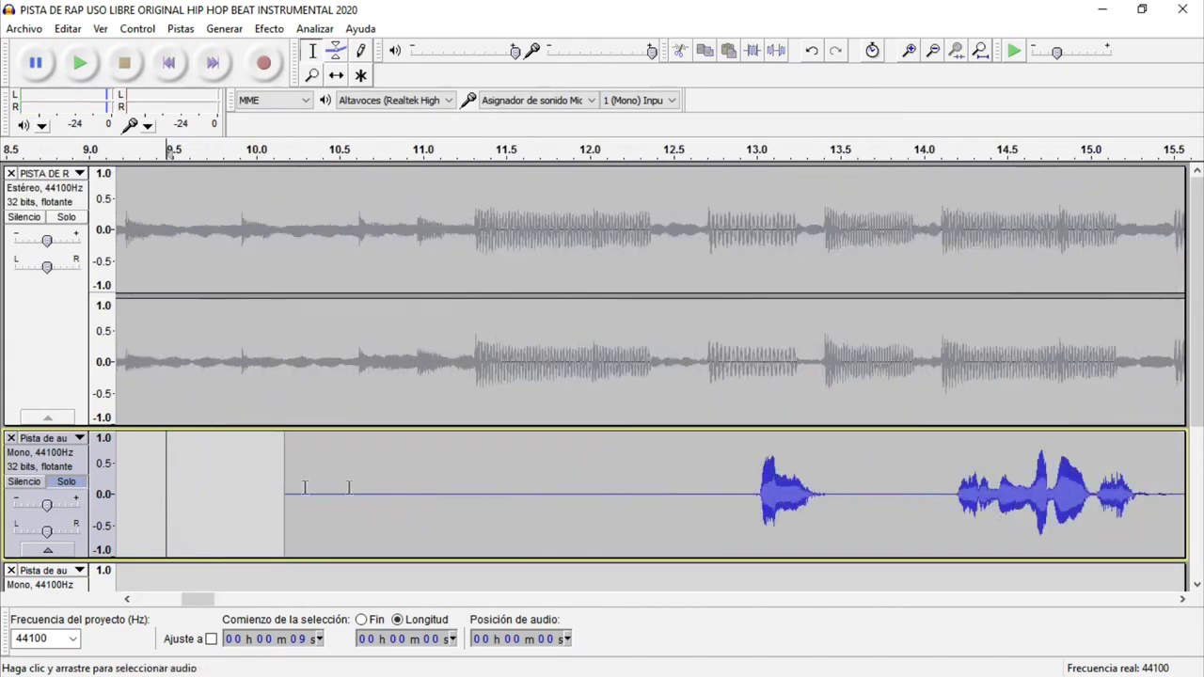
{"action": "left_click_drag", "start_coordinate": [733, 525], "coordinate": [291, 513]}
{"action": "left_click", "coordinate": [269, 28]}
{"action": "left_click", "coordinate": [442, 411]}
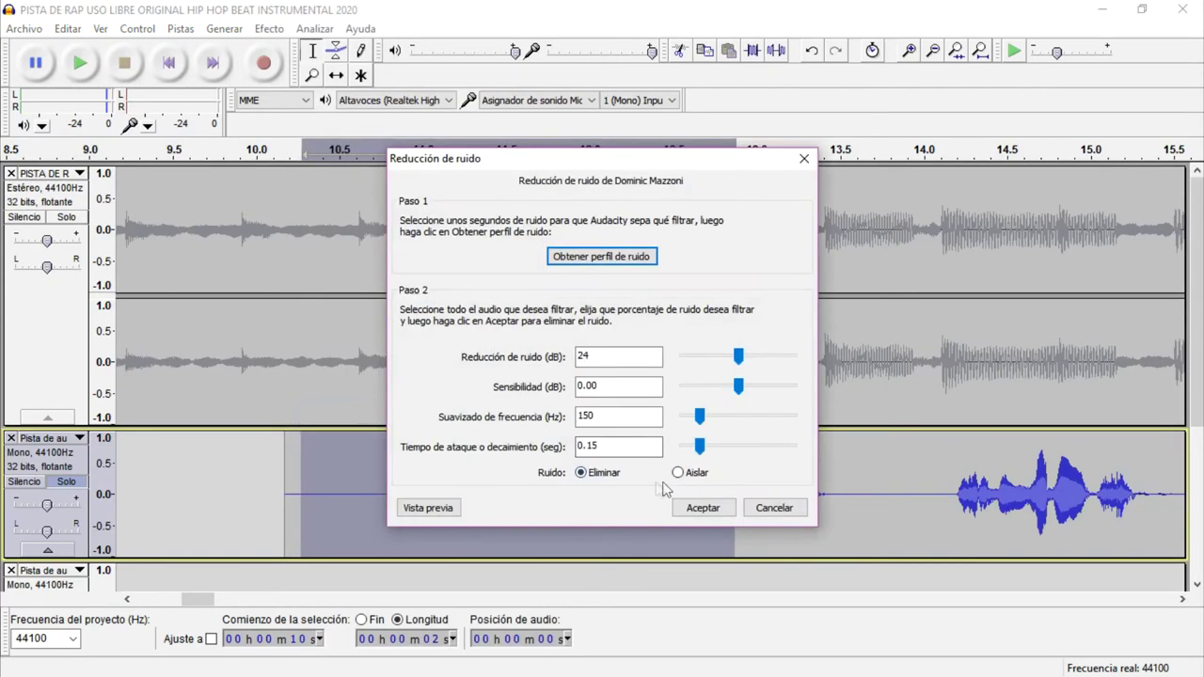
{"action": "left_click", "coordinate": [576, 256]}
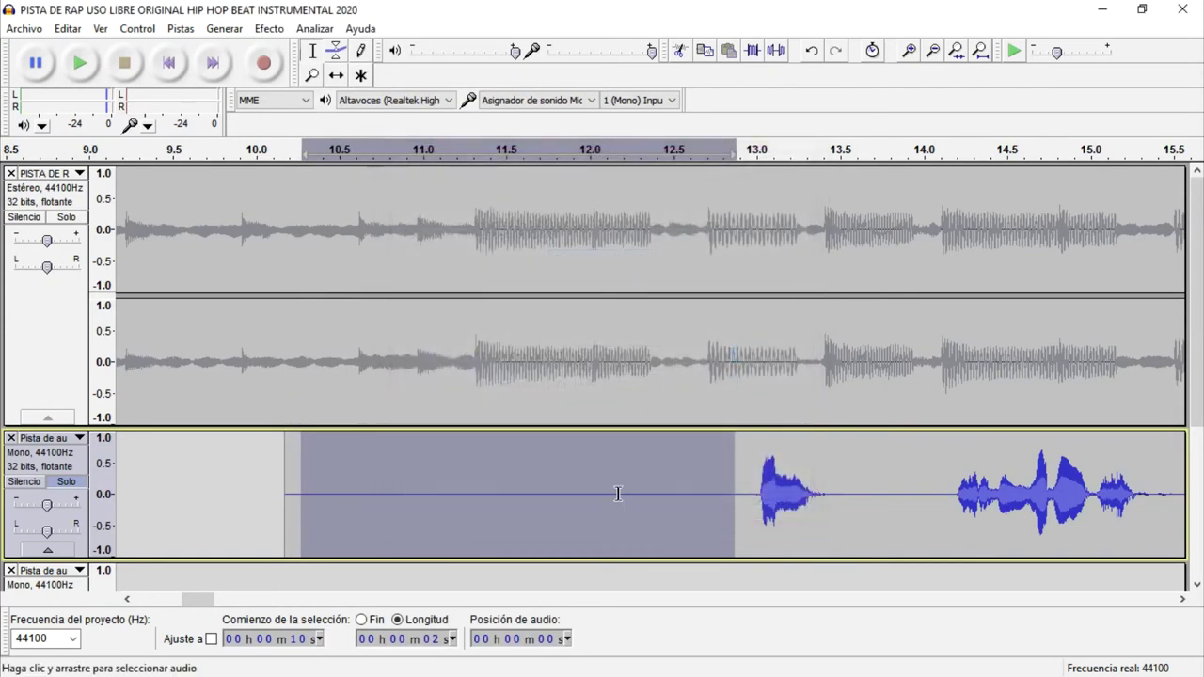
- Run Noise Reduction at 24 dB over the entire first vocal clip again with the new profile
{"action": "double_click", "coordinate": [618, 493]}
{"action": "left_click", "coordinate": [269, 28]}
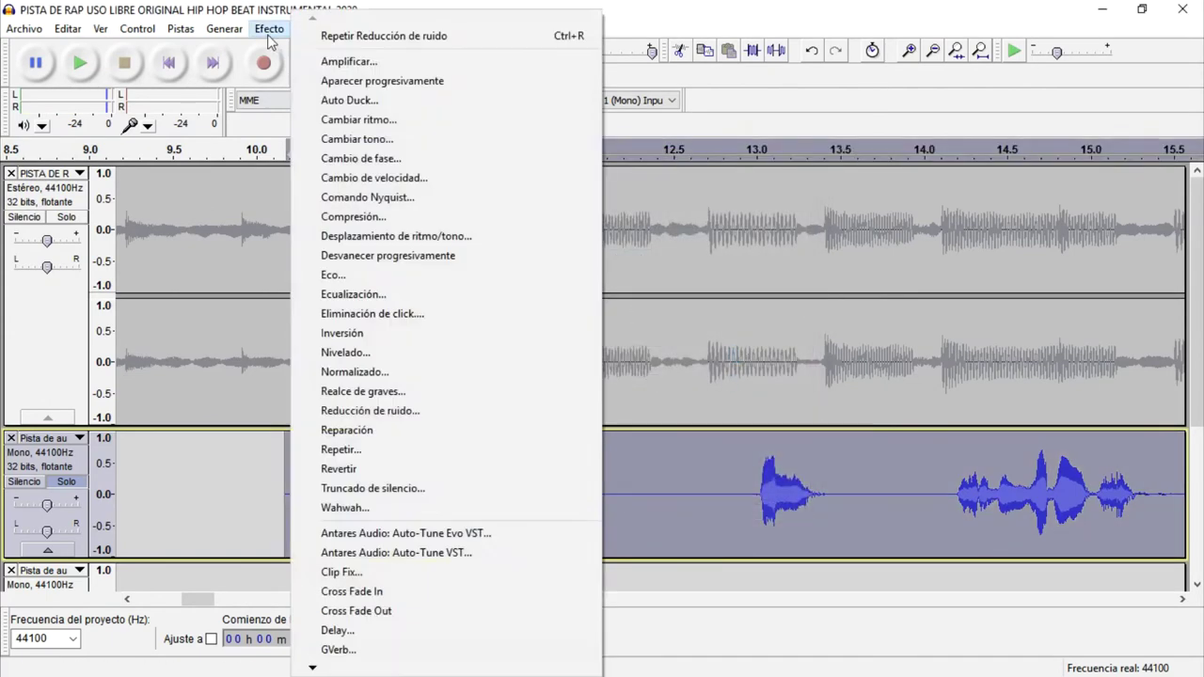
{"action": "left_click", "coordinate": [462, 411]}
{"action": "left_click", "coordinate": [692, 508]}
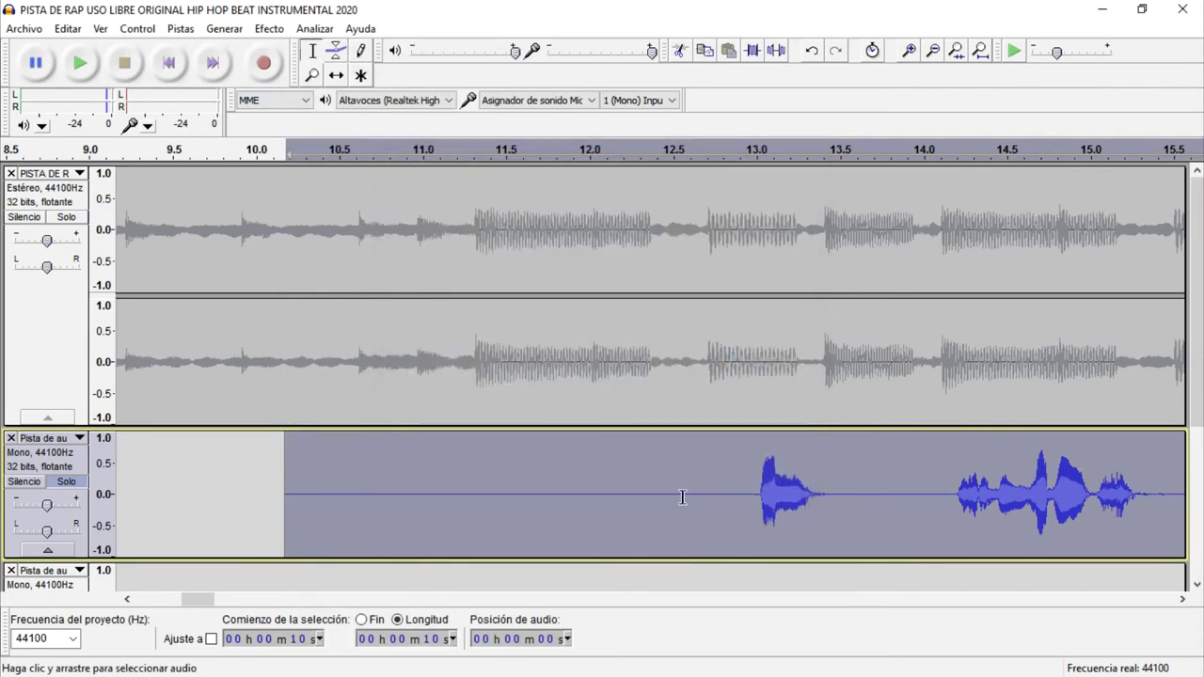
- Solo the beat track together with the first vocal and play the clip's range with the whole project in view
{"action": "left_click", "coordinate": [67, 218]}
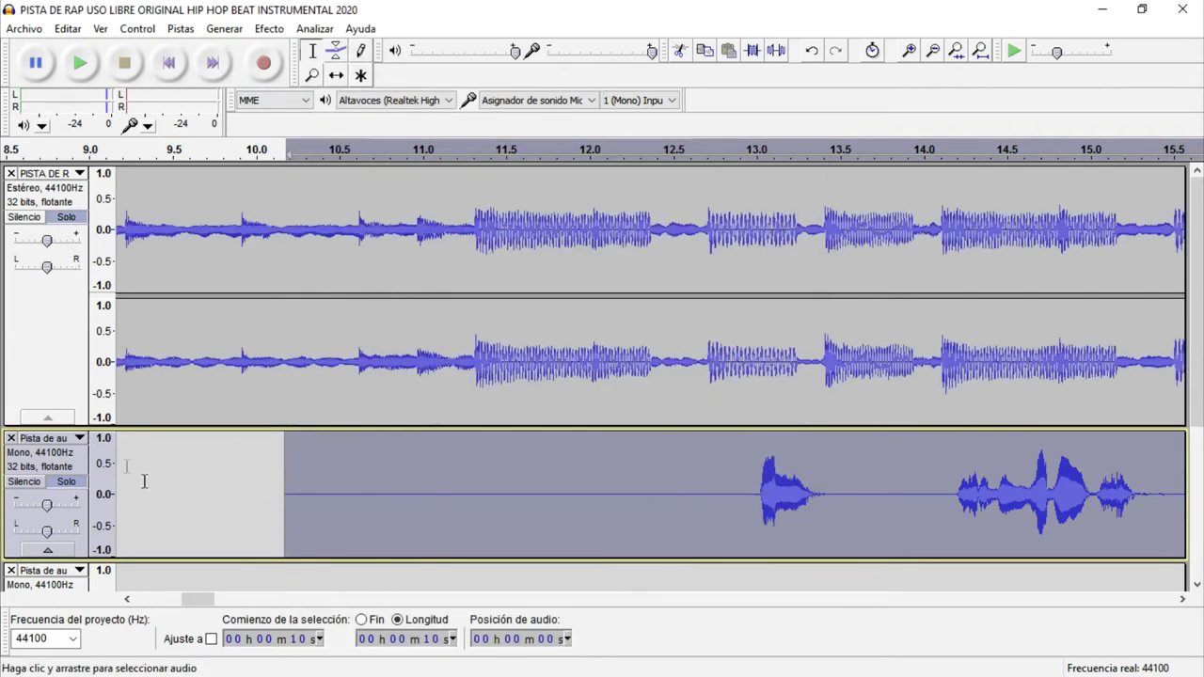
{"action": "key", "text": "space"}
{"action": "scroll", "coordinate": [450, 491], "scroll_direction": "down", "scroll_amount": 3}
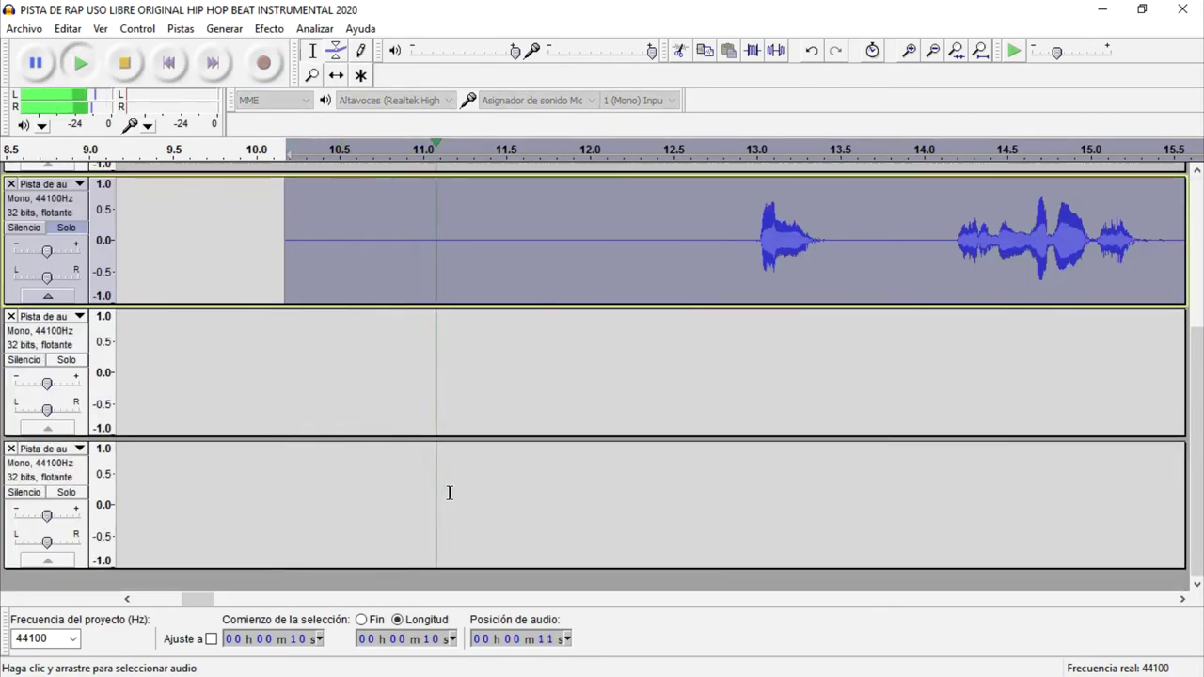
{"action": "left_click", "coordinate": [982, 50]}
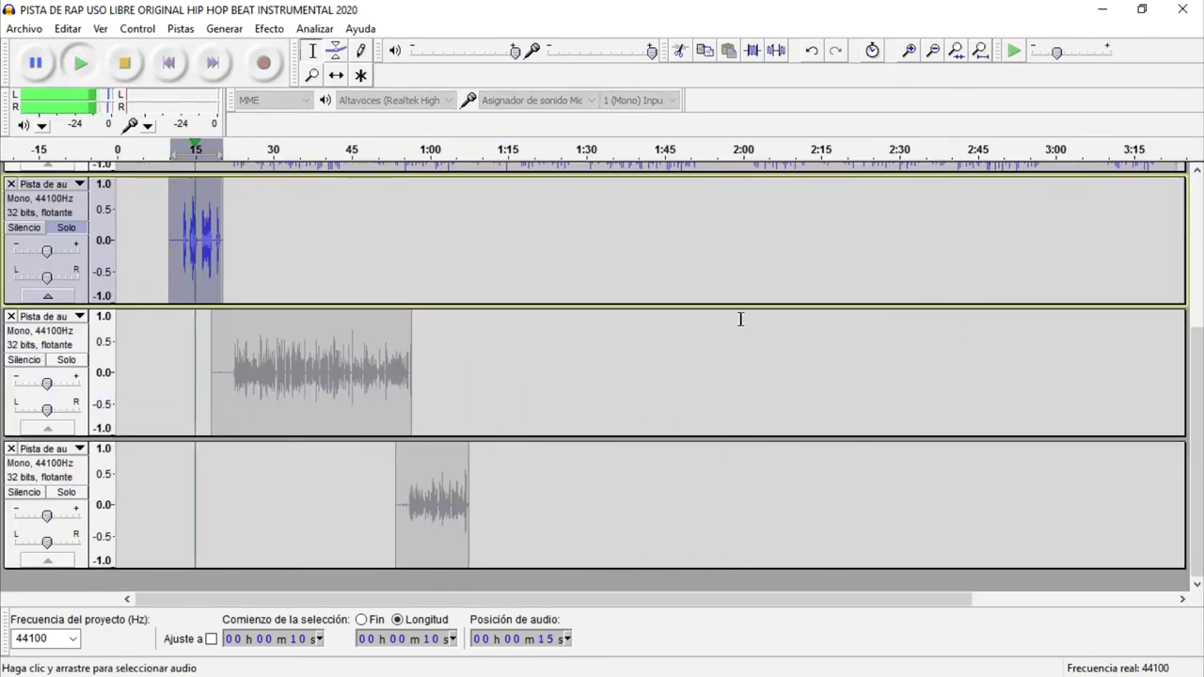
{"action": "scroll", "coordinate": [742, 311], "scroll_direction": "up", "scroll_amount": 3}
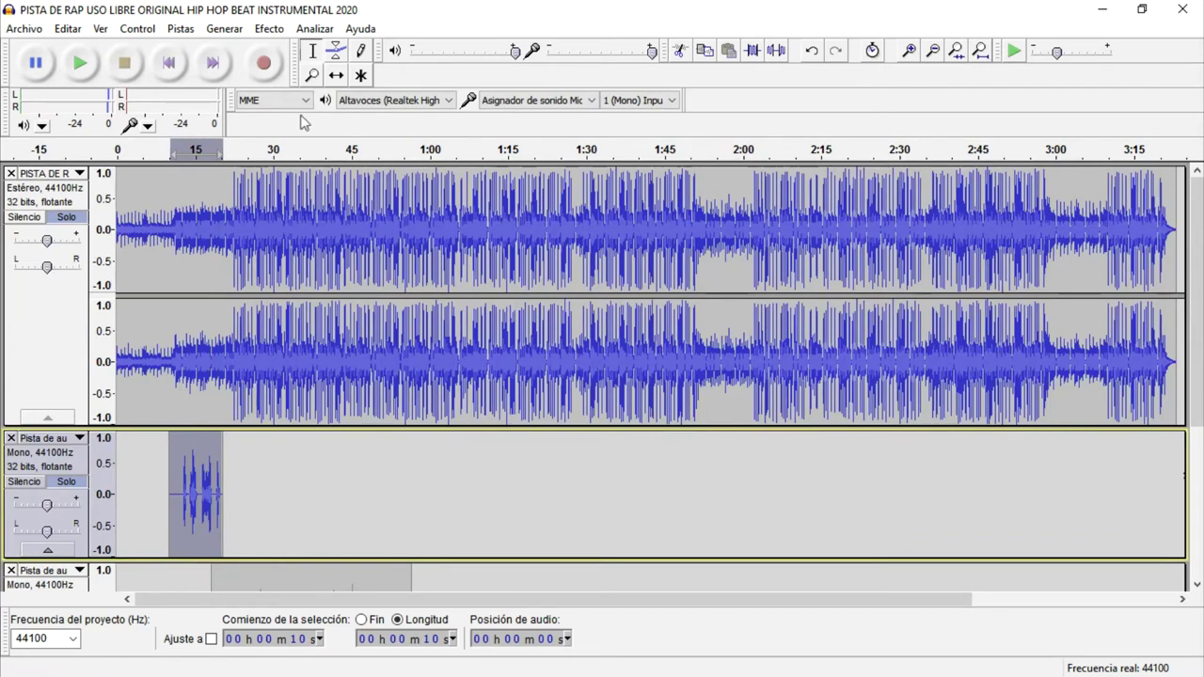
- Try the Antares Auto-Tune VST effect in key C, Chromatic scale, on the first vocal clip, play it back and undo it
{"action": "left_click", "coordinate": [269, 29]}
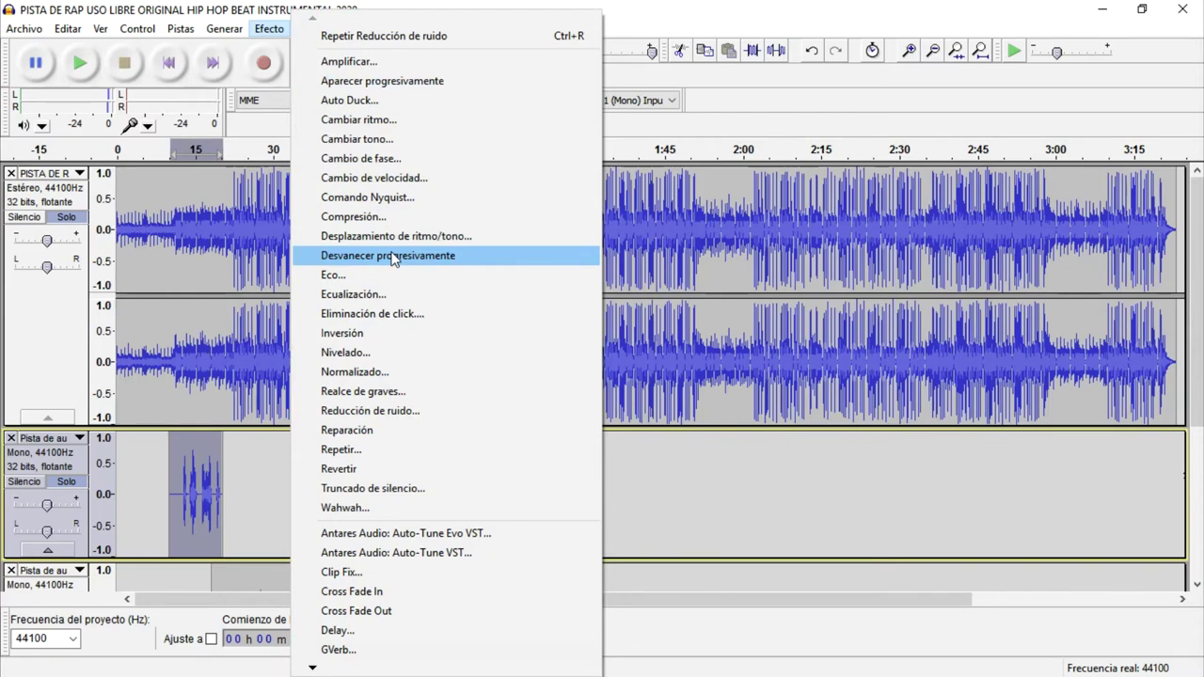
{"action": "left_click", "coordinate": [421, 555]}
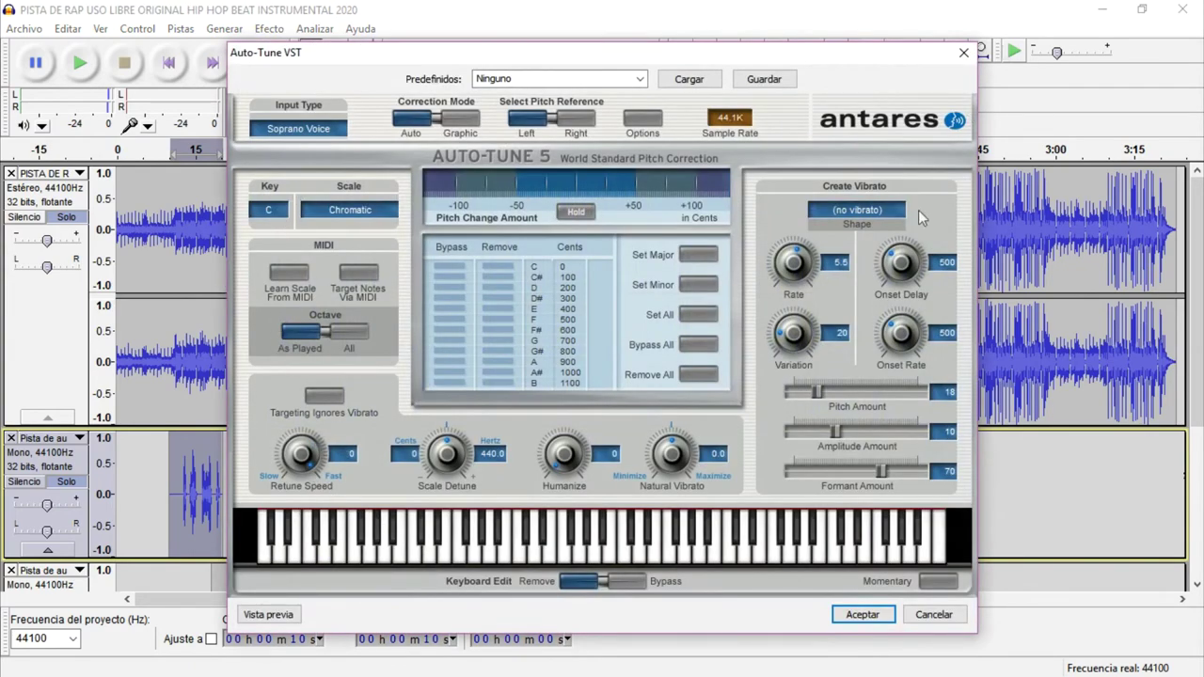
{"action": "left_click", "coordinate": [862, 615]}
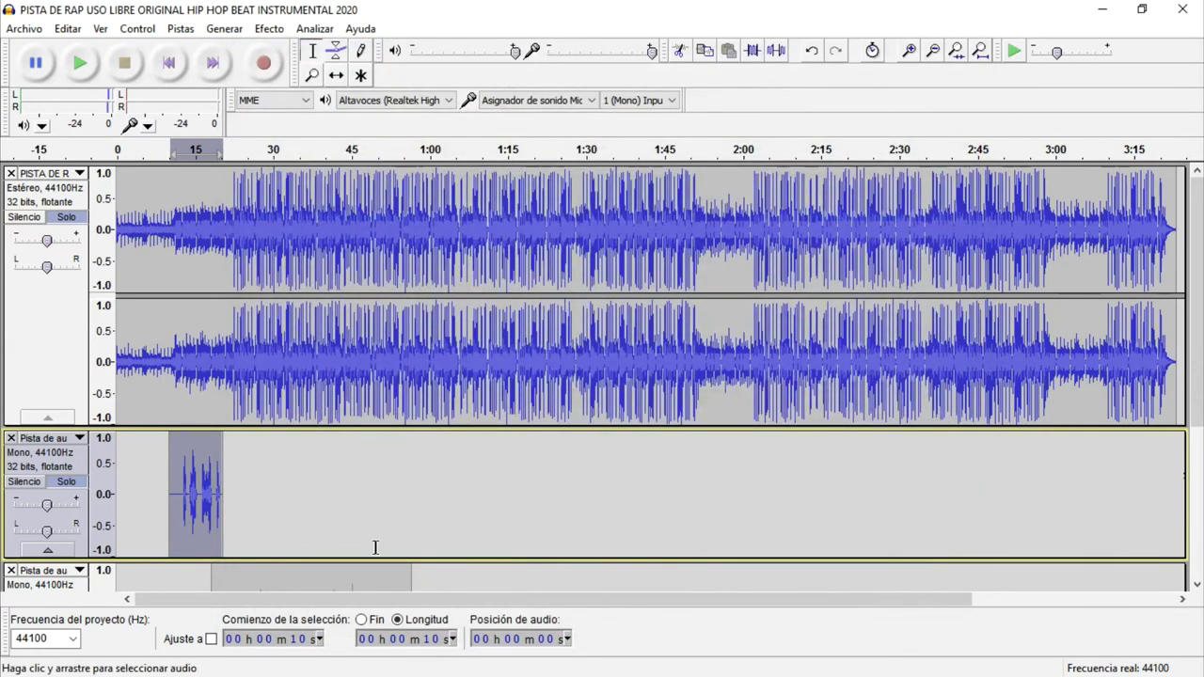
{"action": "key", "text": "space"}
{"action": "left_click", "coordinate": [809, 53]}
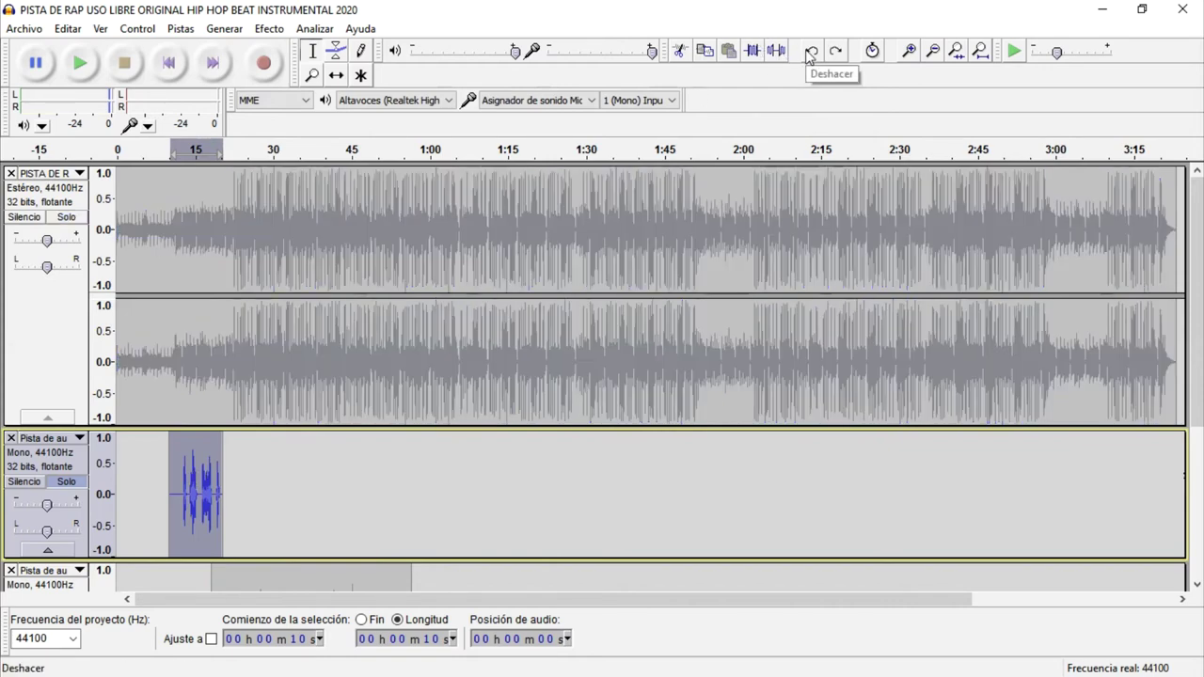
- Play back the first vocal's phrase from about 16.2 to 18.4 s, and reselect the whole clip
{"action": "left_click", "coordinate": [191, 490]}
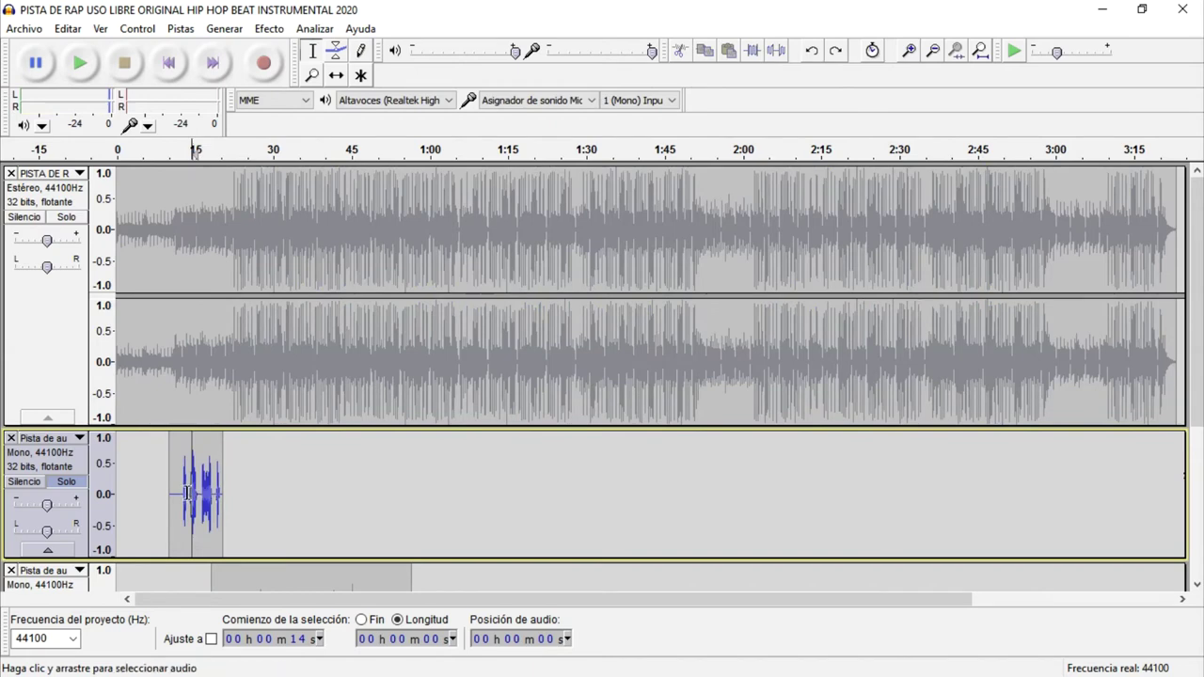
{"action": "scroll", "coordinate": [187, 494], "scroll_direction": "up", "scroll_amount": 4}
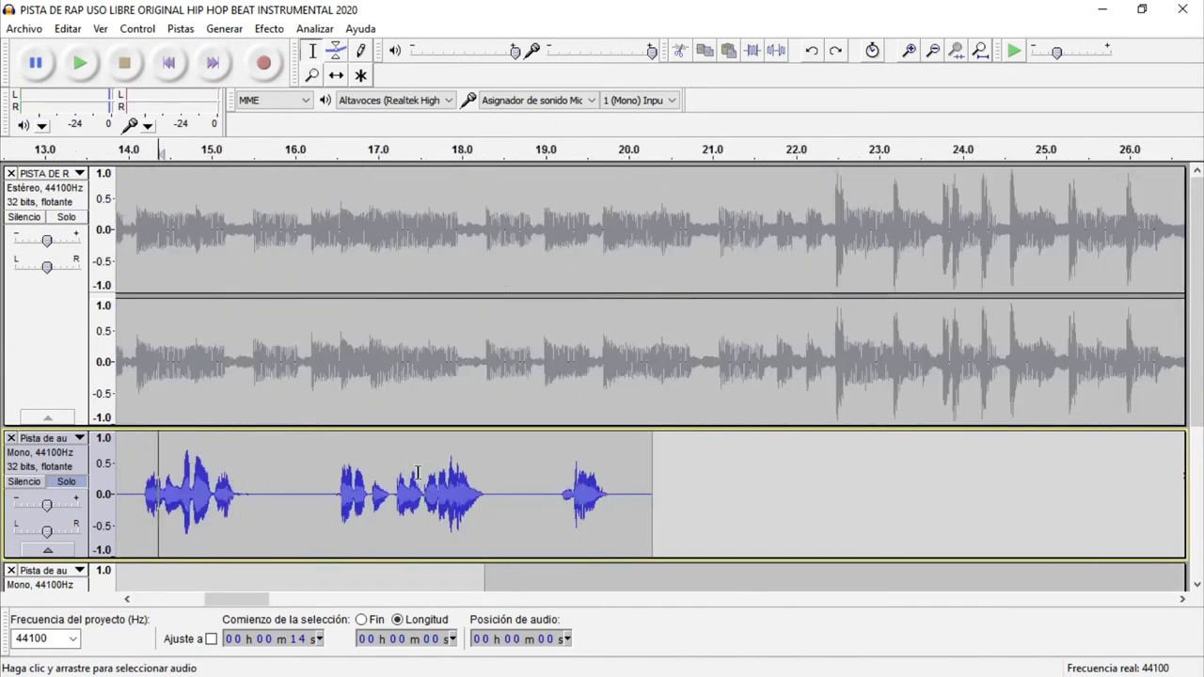
{"action": "left_click", "coordinate": [354, 501]}
{"action": "left_click_drag", "start_coordinate": [309, 501], "coordinate": [496, 523]}
{"action": "key", "text": "space"}
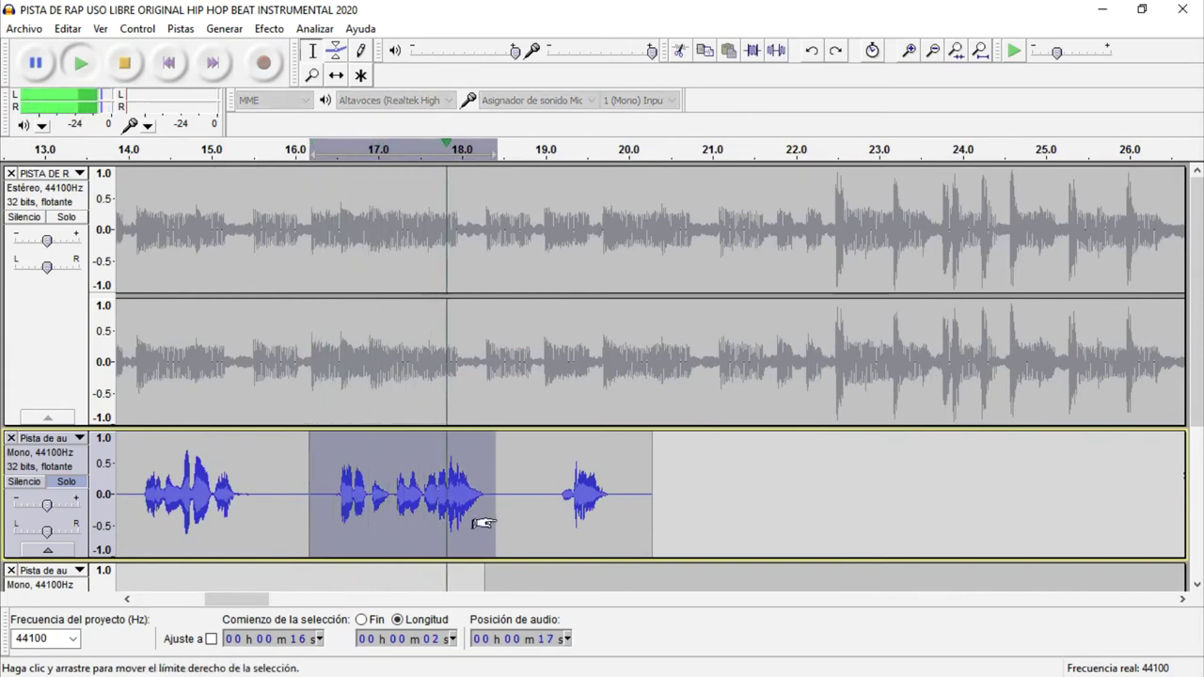
{"action": "double_click", "coordinate": [487, 479]}
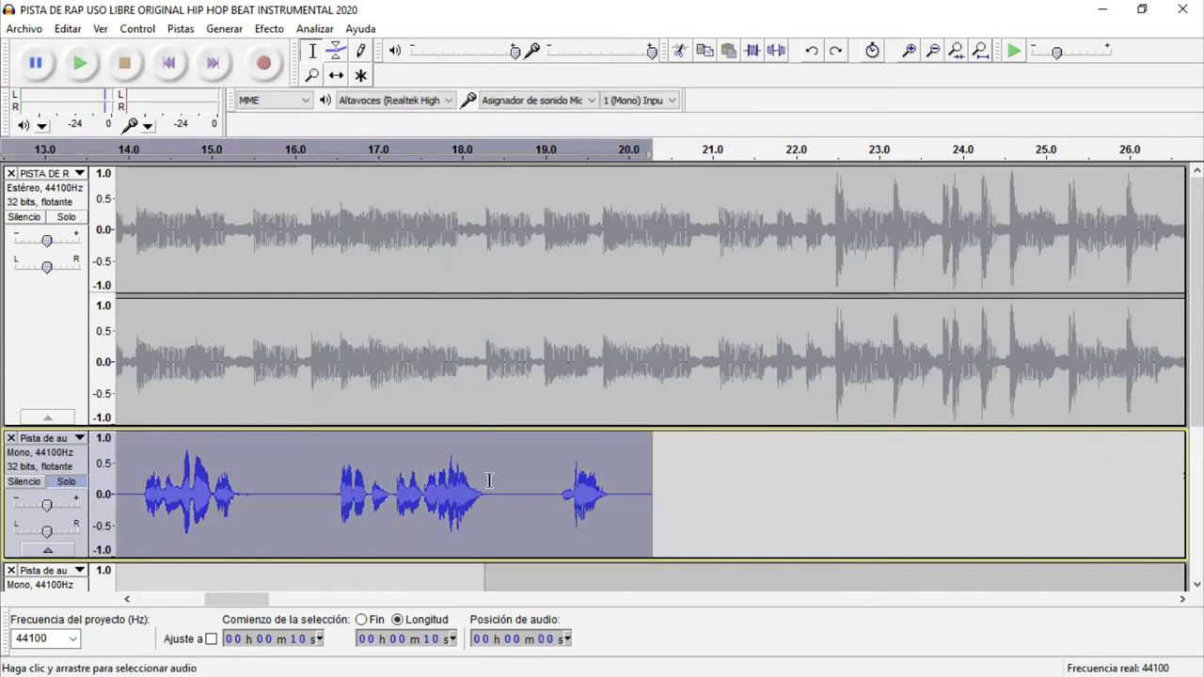
{"action": "scroll", "coordinate": [421, 508], "scroll_direction": "down", "scroll_amount": 3}
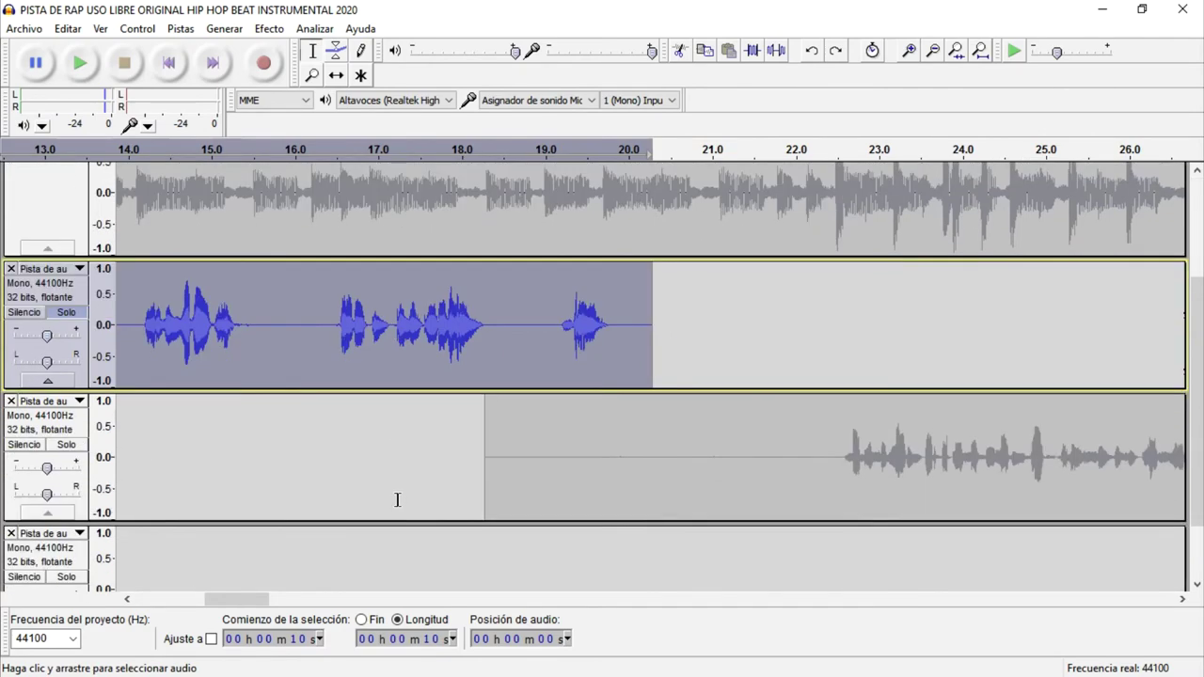
- Play the first vocal's phrase from about 14.2 to 15.5 s and duplicate it onto a new track
{"action": "key", "text": "ctrl+f"}
{"action": "left_click", "coordinate": [175, 326]}
{"action": "scroll", "coordinate": [175, 325], "scroll_direction": "up", "scroll_amount": 5, "text": "ctrl"}
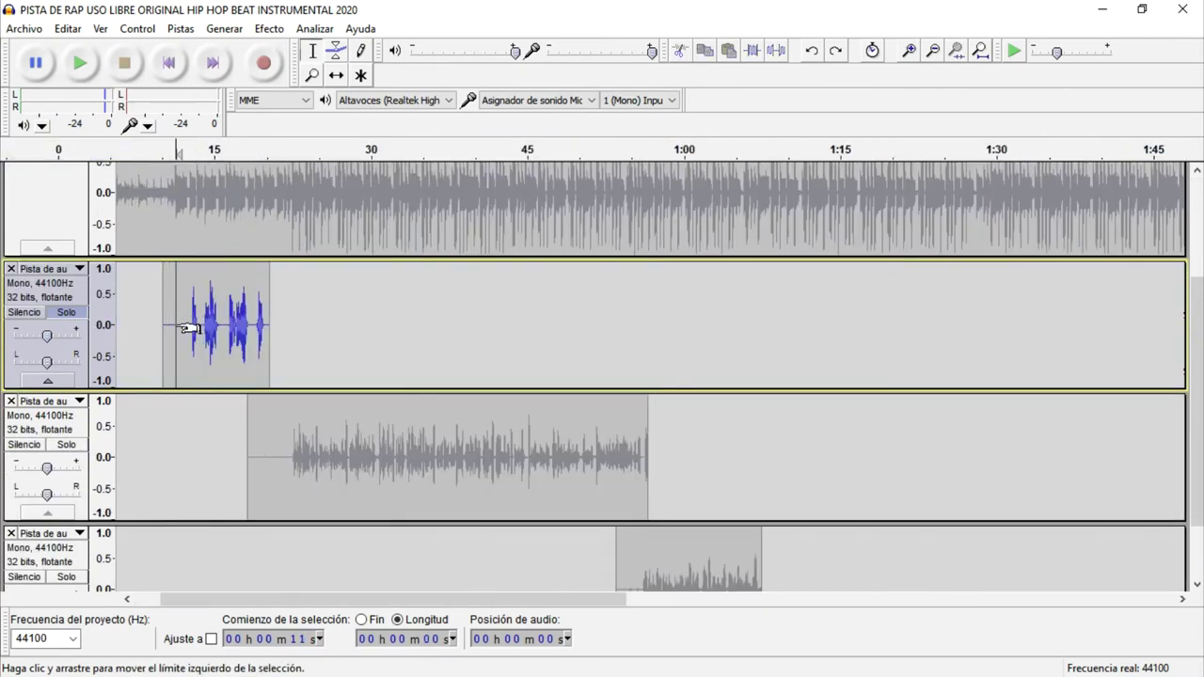
{"action": "left_click_drag", "start_coordinate": [654, 339], "coordinate": [869, 346]}
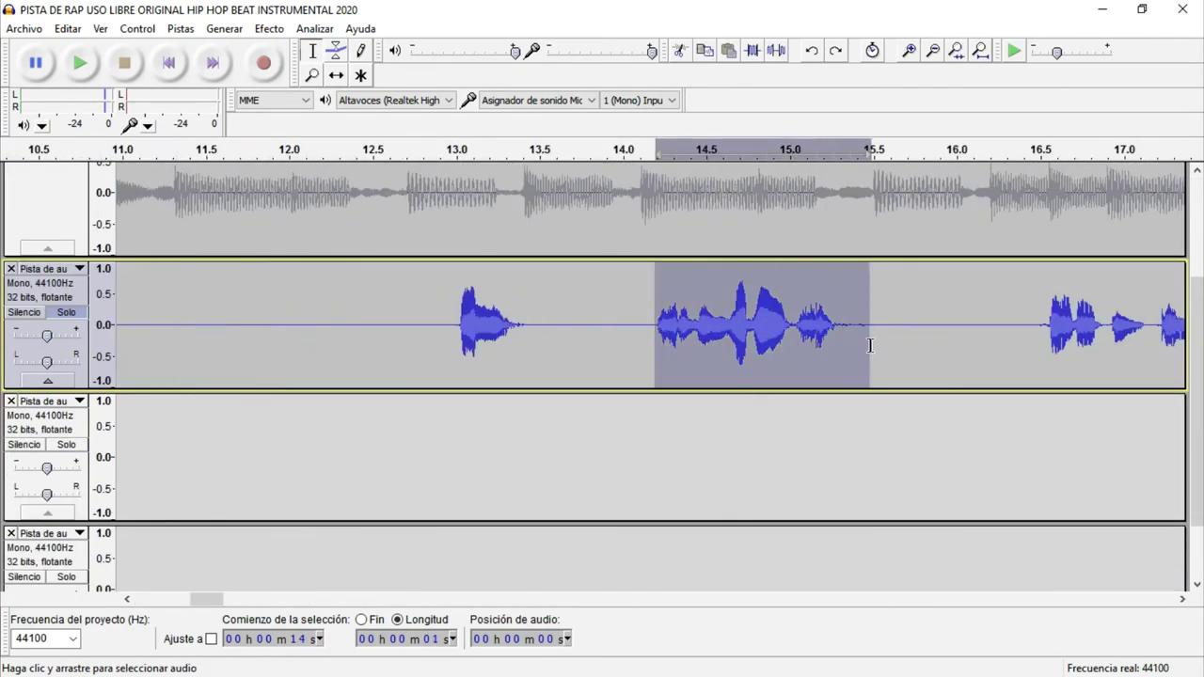
{"action": "key", "text": "space"}
{"action": "key", "text": "ctrl+d"}
- Silence the original phrase from about 14.2 to 15.6 s on the first vocal track
{"action": "left_click", "coordinate": [743, 496]}
{"action": "double_click", "coordinate": [743, 496]}
{"action": "scroll", "coordinate": [745, 490], "scroll_direction": "up", "scroll_amount": 5}
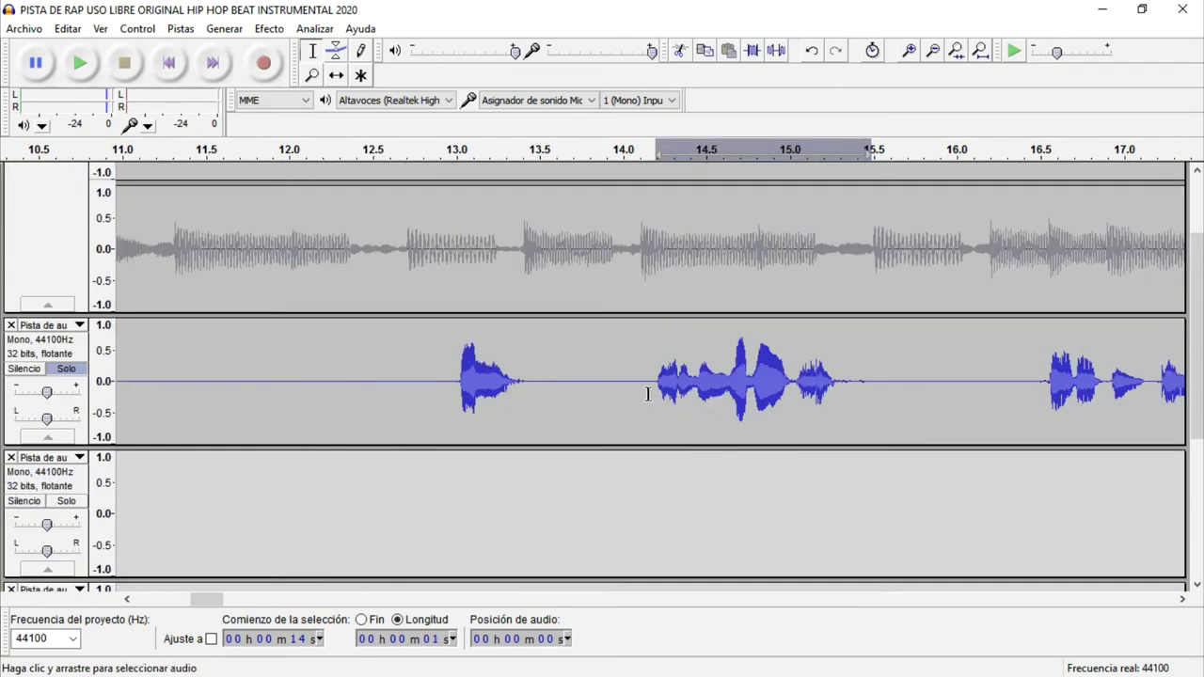
{"action": "left_click", "coordinate": [647, 394]}
{"action": "left_click_drag", "start_coordinate": [662, 399], "coordinate": [884, 399]}
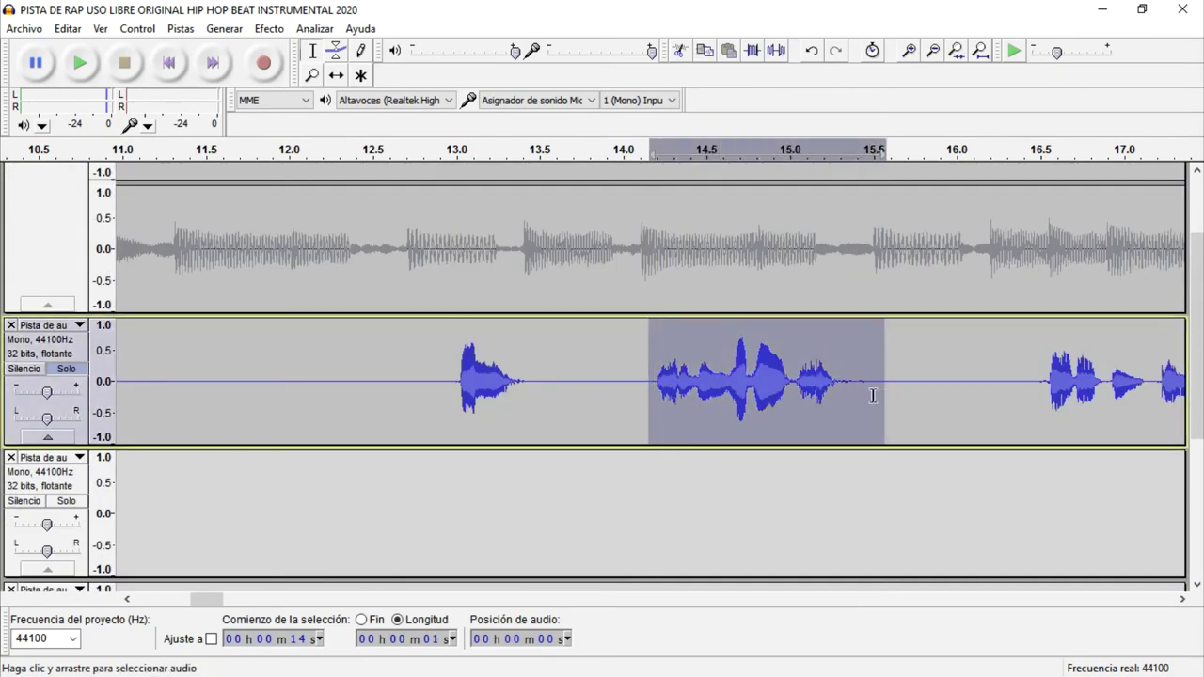
{"action": "left_click", "coordinate": [779, 62]}
- Duplicate the copied phrase clip once more onto another new track
{"action": "scroll", "coordinate": [807, 570], "scroll_direction": "down", "scroll_amount": 3}
{"action": "double_click", "coordinate": [772, 488]}
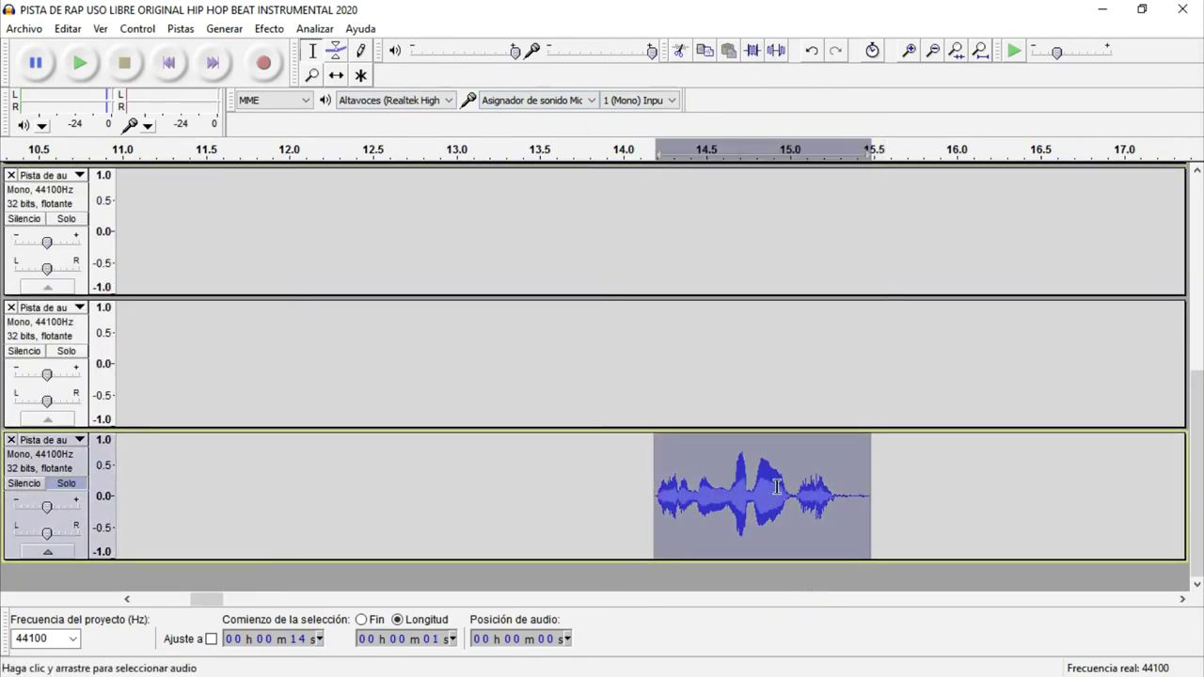
{"action": "key", "text": "ctrl+z"}
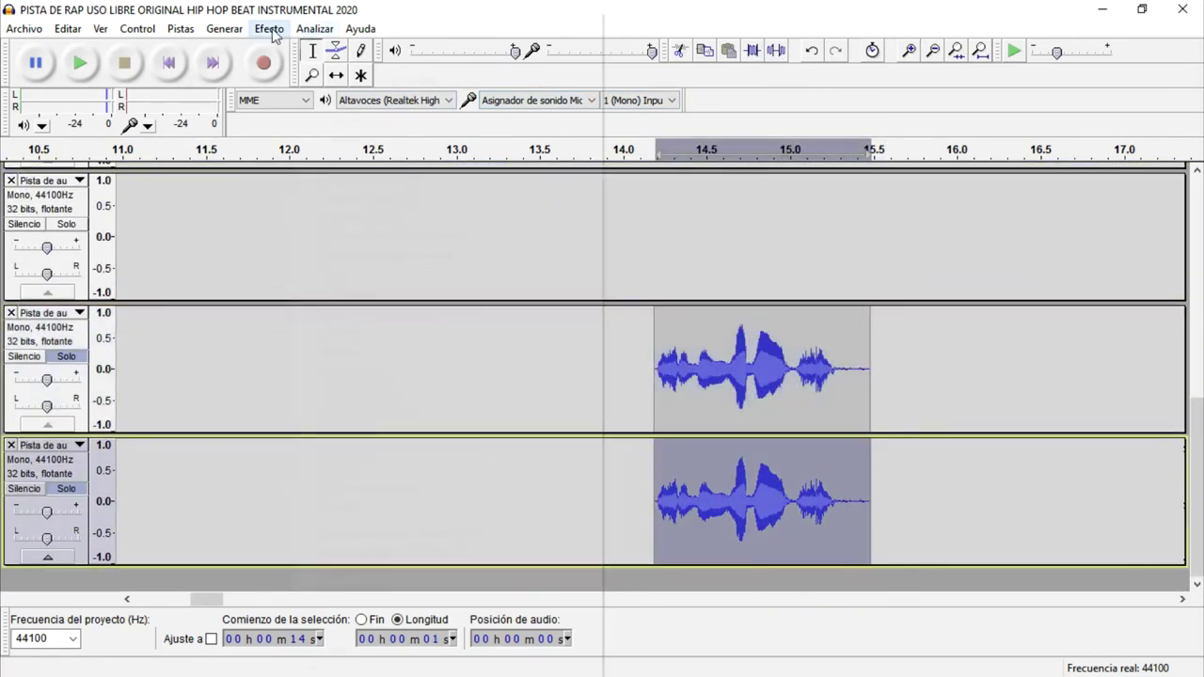
- Apply Change Pitch with a 10 percent increase to the lower duplicate of the phrase
{"action": "left_click", "coordinate": [271, 29]}
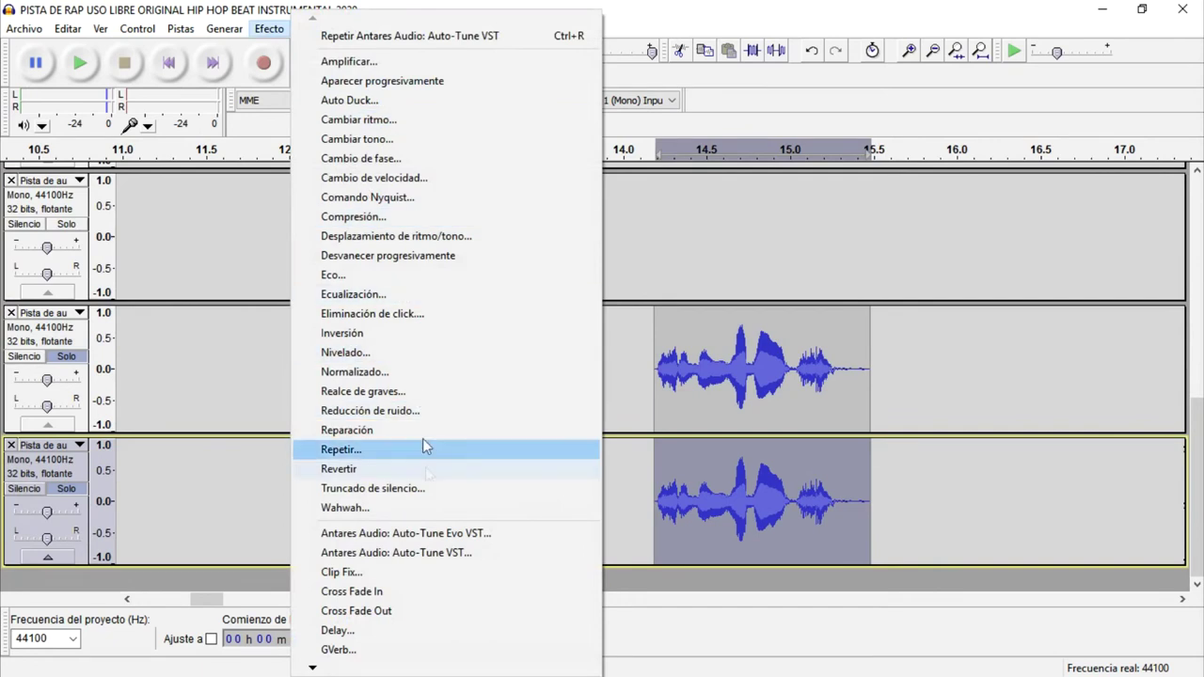
{"action": "left_click", "coordinate": [395, 141]}
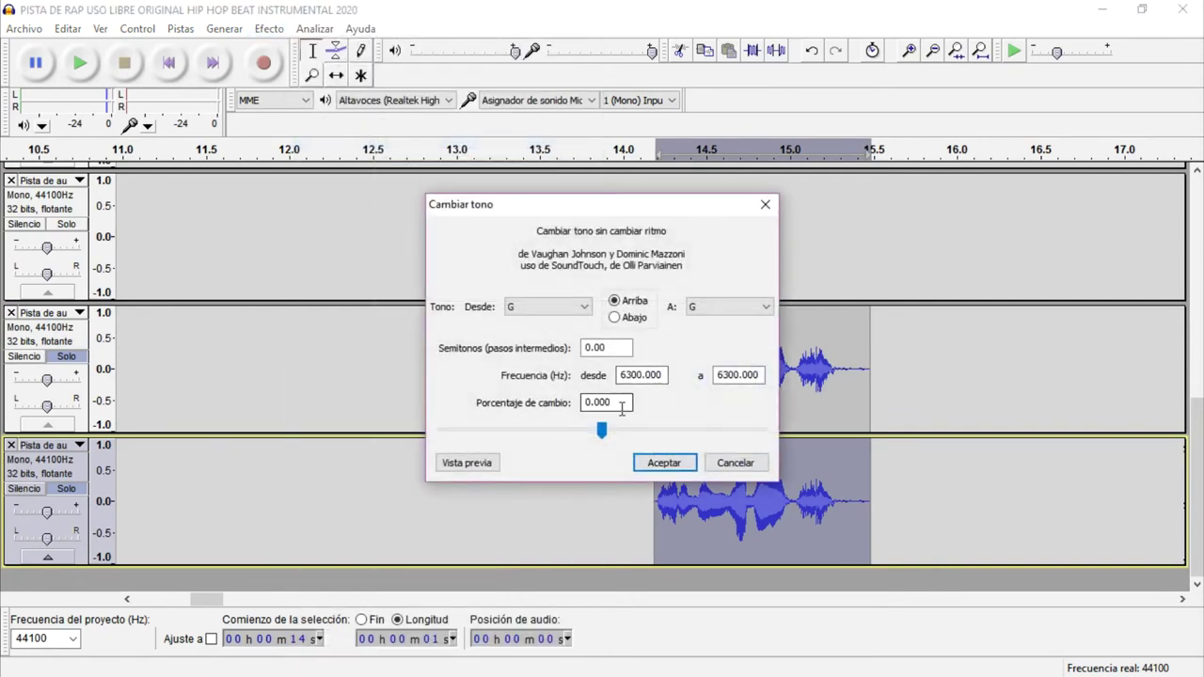
{"action": "type", "text": "20"}
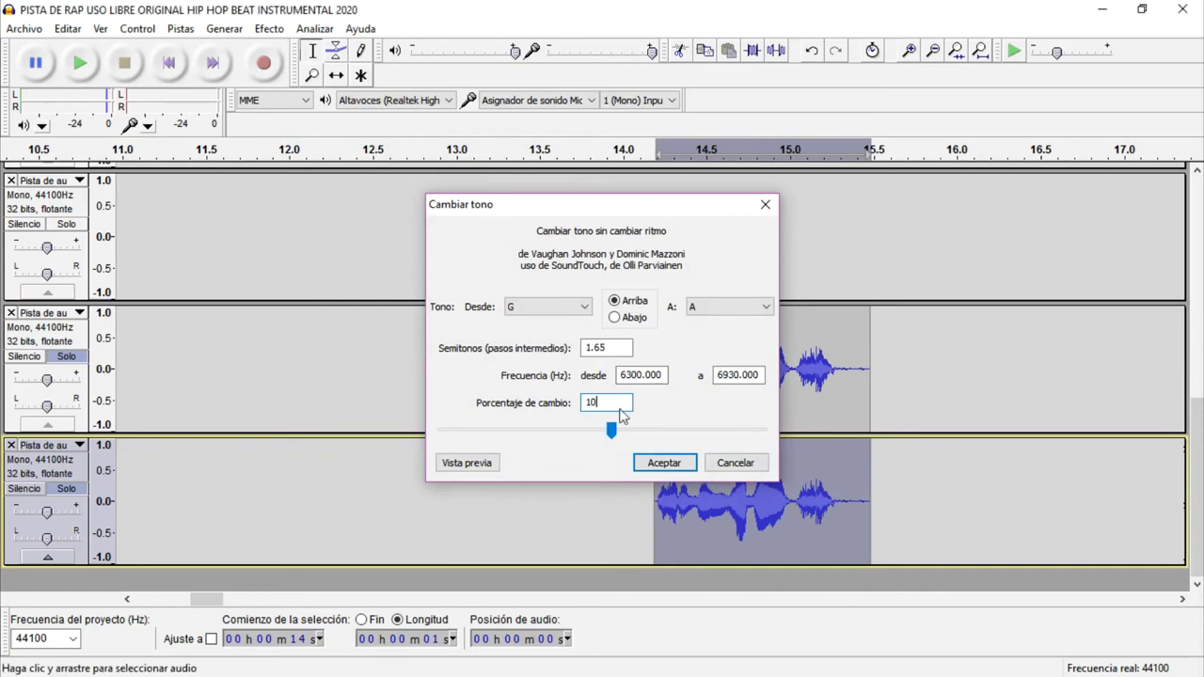
{"action": "key", "text": "Return"}
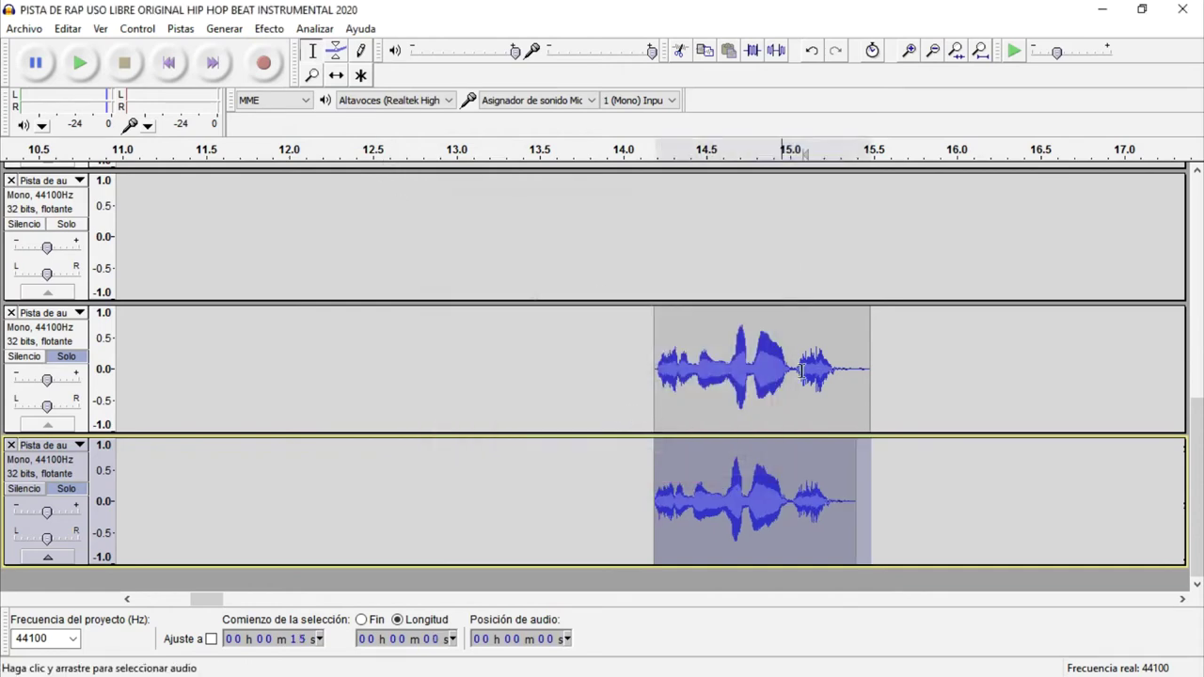
- Apply Change Pitch with a -10 percent change to the upper duplicate of the phrase
{"action": "key", "text": "Up"}
{"action": "left_click", "coordinate": [270, 29]}
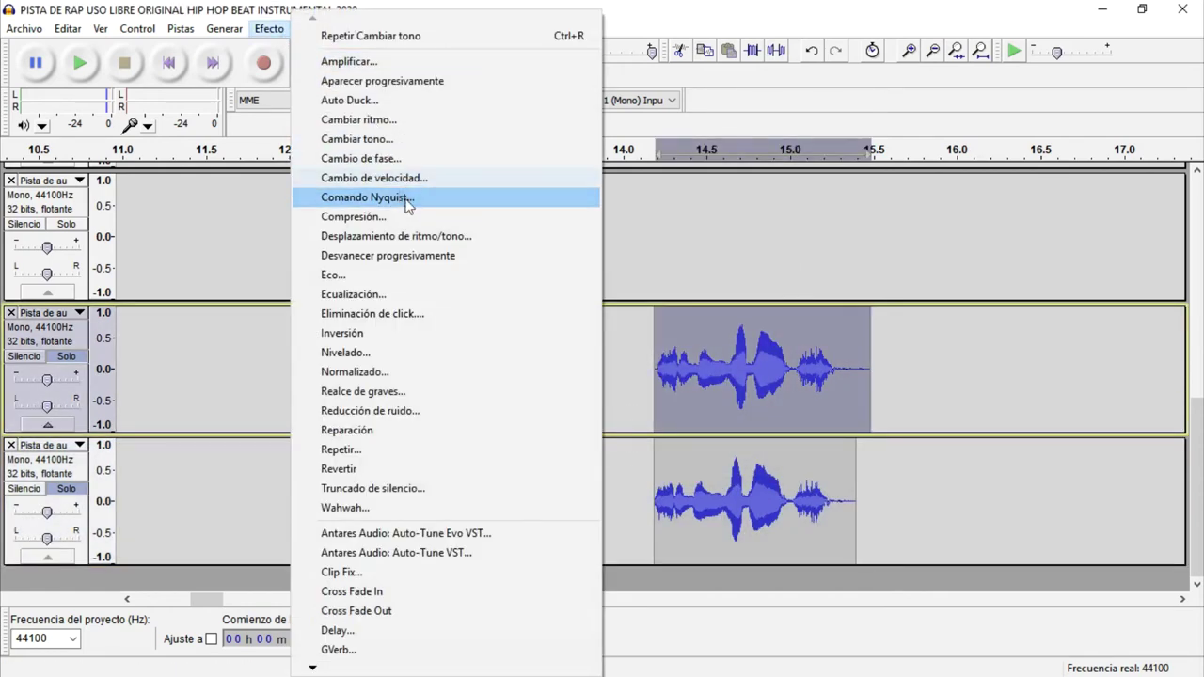
{"action": "left_click", "coordinate": [399, 139]}
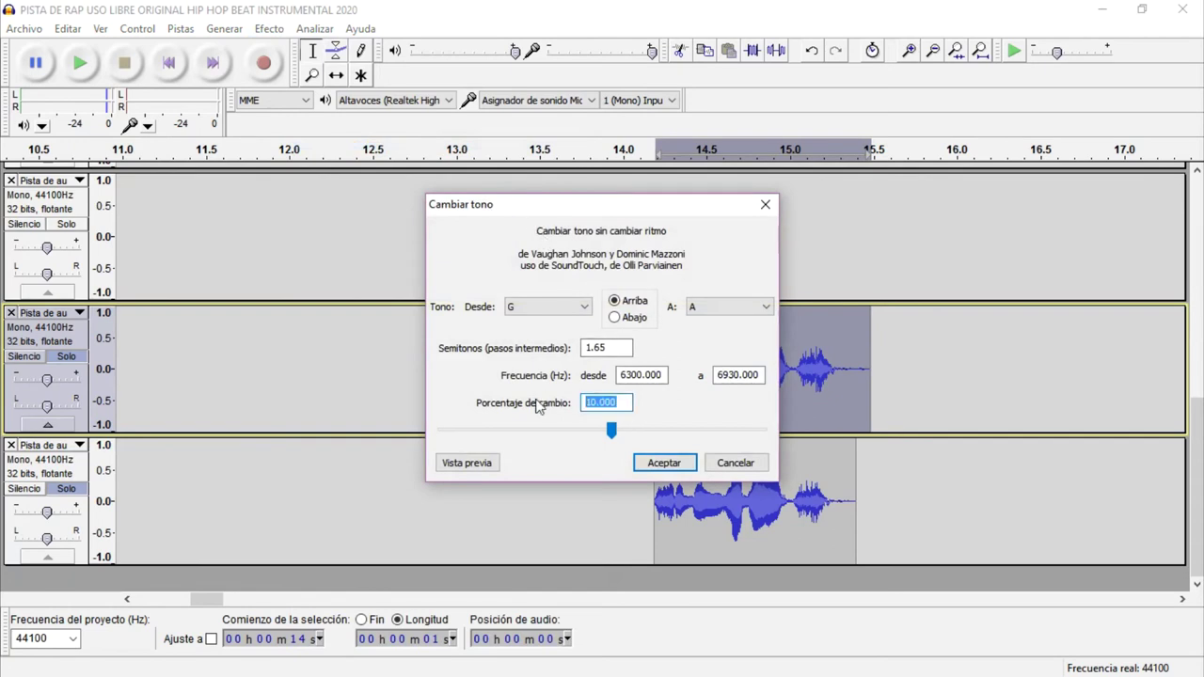
{"action": "type", "text": "6"}
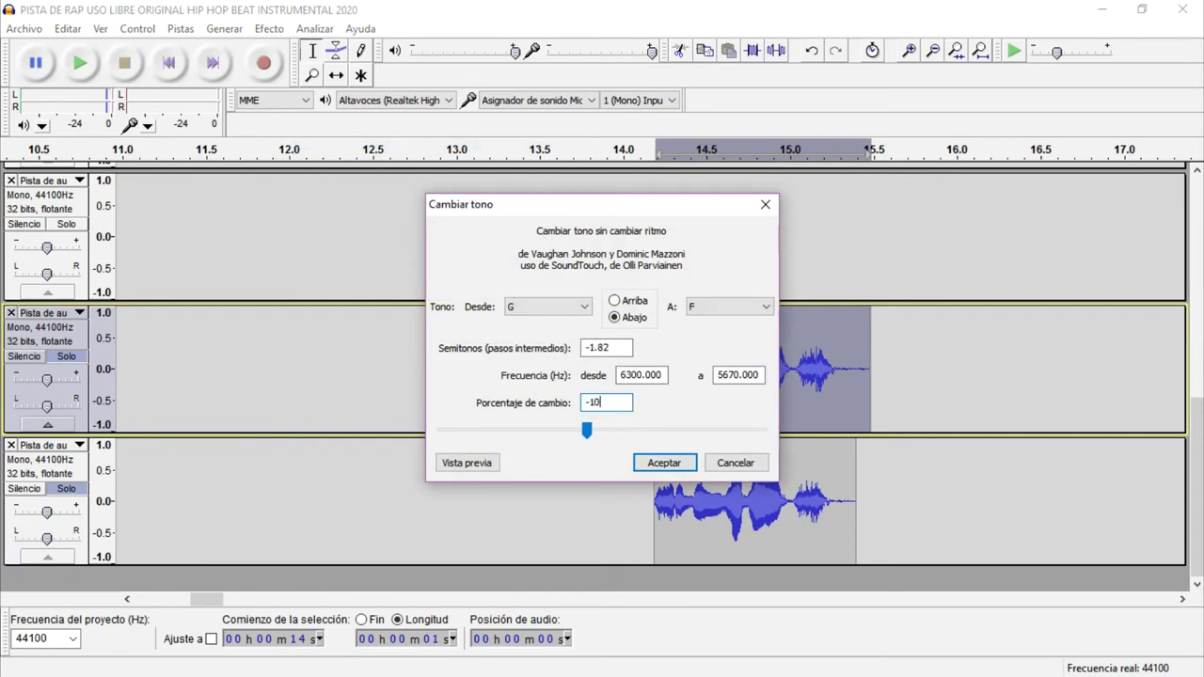
{"action": "key", "text": "Return"}
- Play back the two pitch-shifted duplicates together from about 13.2 s
{"action": "left_click", "coordinate": [489, 388]}
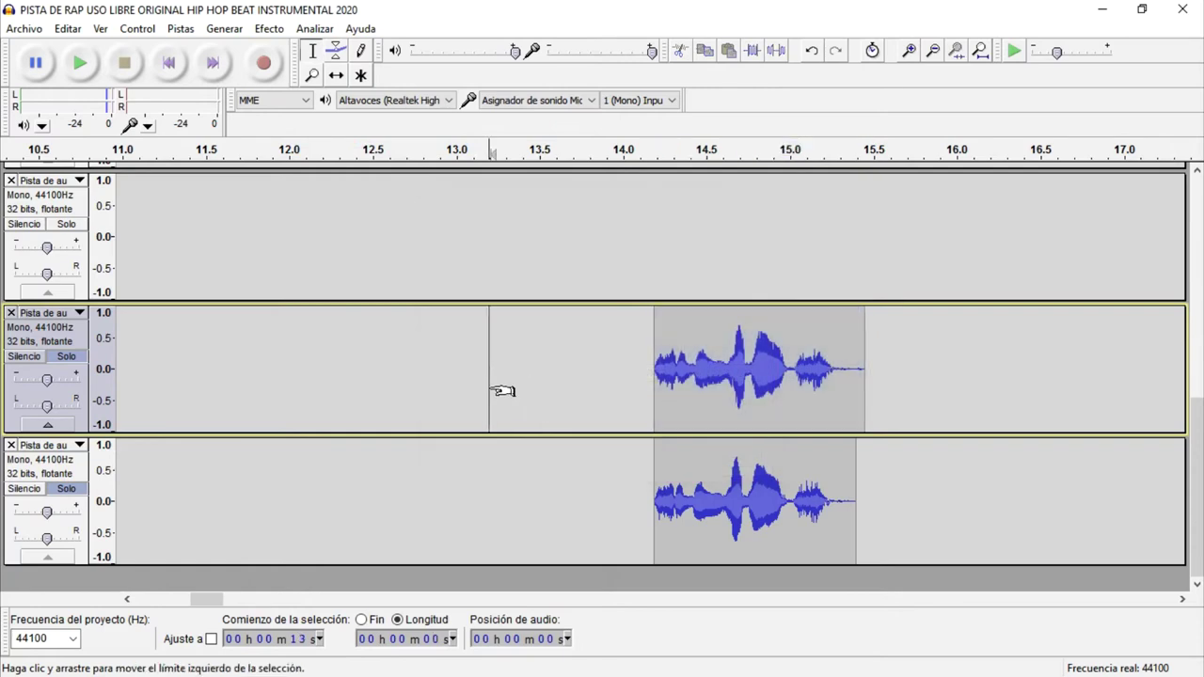
{"action": "key", "text": "space"}
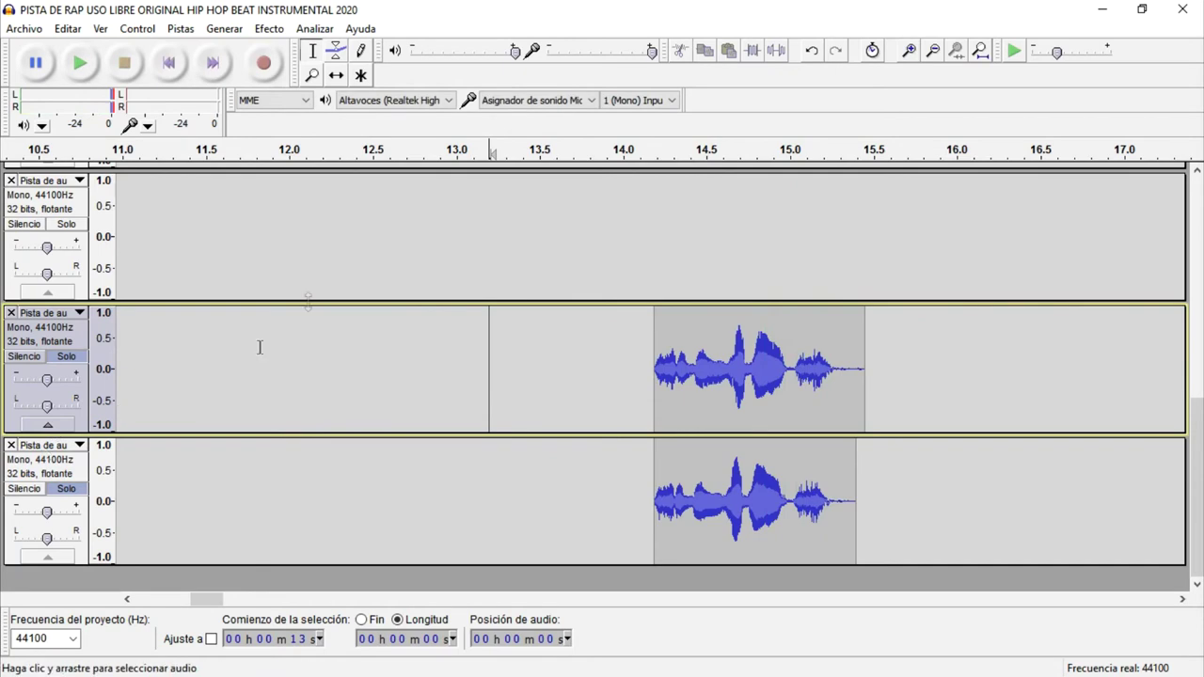
{"action": "left_click", "coordinate": [269, 29]}
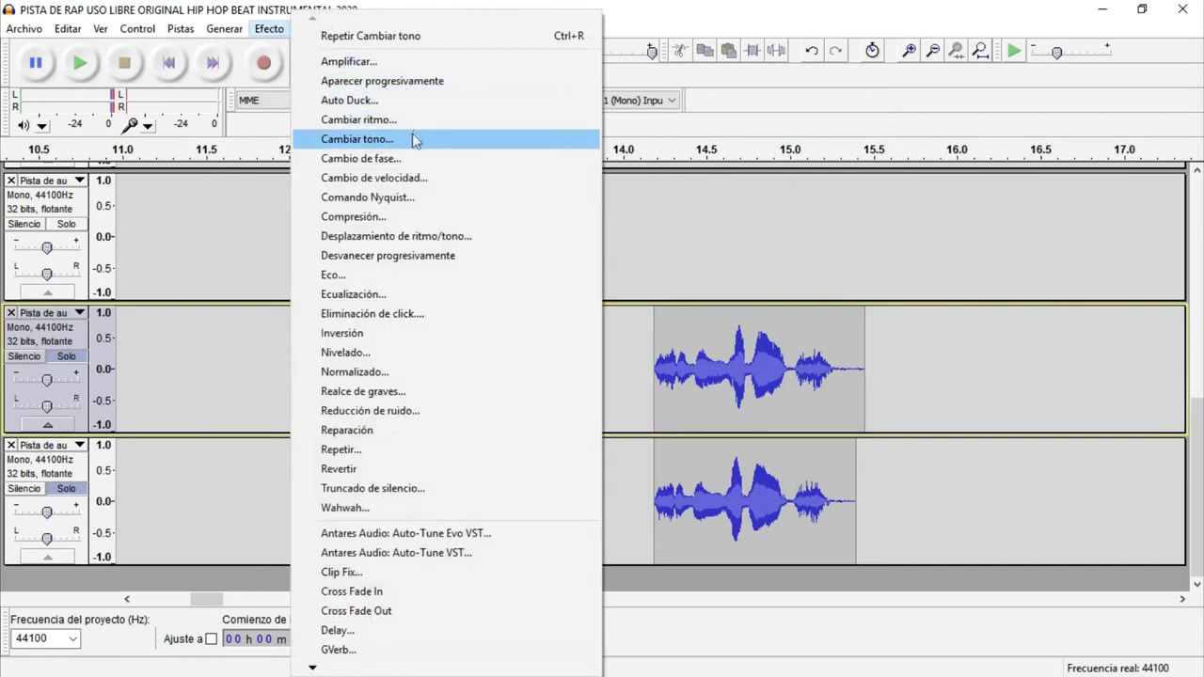
{"action": "left_click", "coordinate": [861, 384]}
{"action": "left_click", "coordinate": [632, 403]}
- Turn off solo on both duplicate tracks, then pan the lower one to the right and the upper one to the left
{"action": "key", "text": "ctrl+f"}
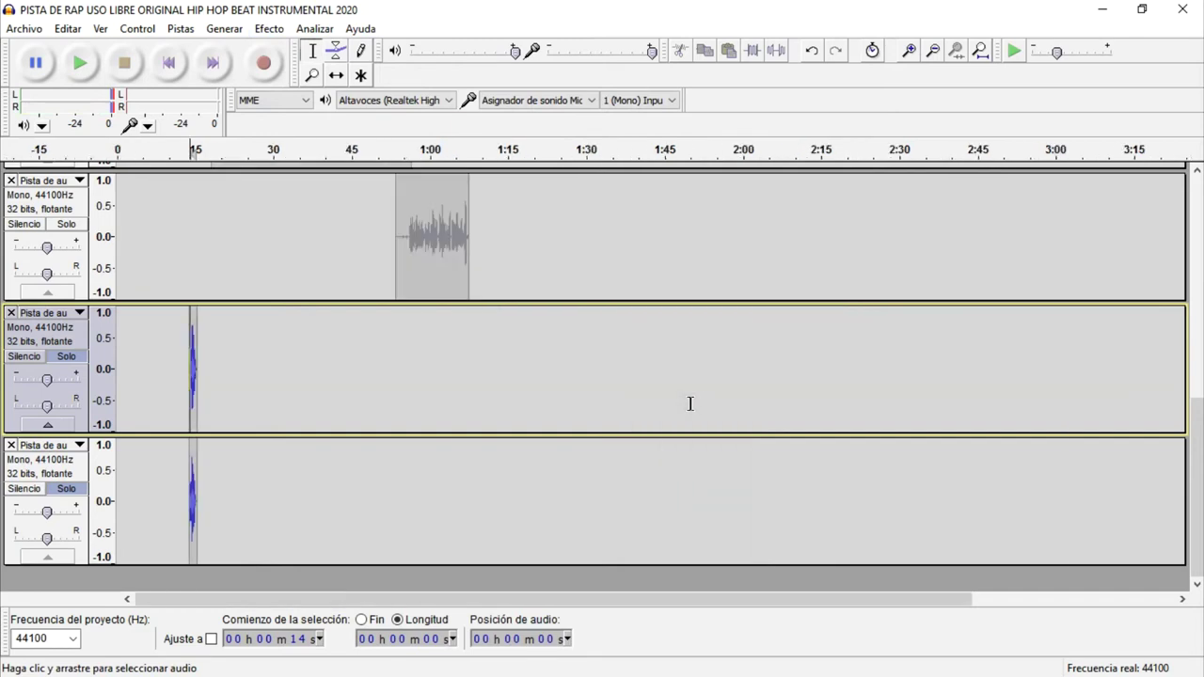
{"action": "scroll", "coordinate": [235, 405], "scroll_direction": "up", "scroll_amount": 1}
{"action": "left_click", "coordinate": [66, 413]}
{"action": "left_click", "coordinate": [66, 545]}
{"action": "scroll", "coordinate": [53, 565], "scroll_direction": "down", "scroll_amount": 1}
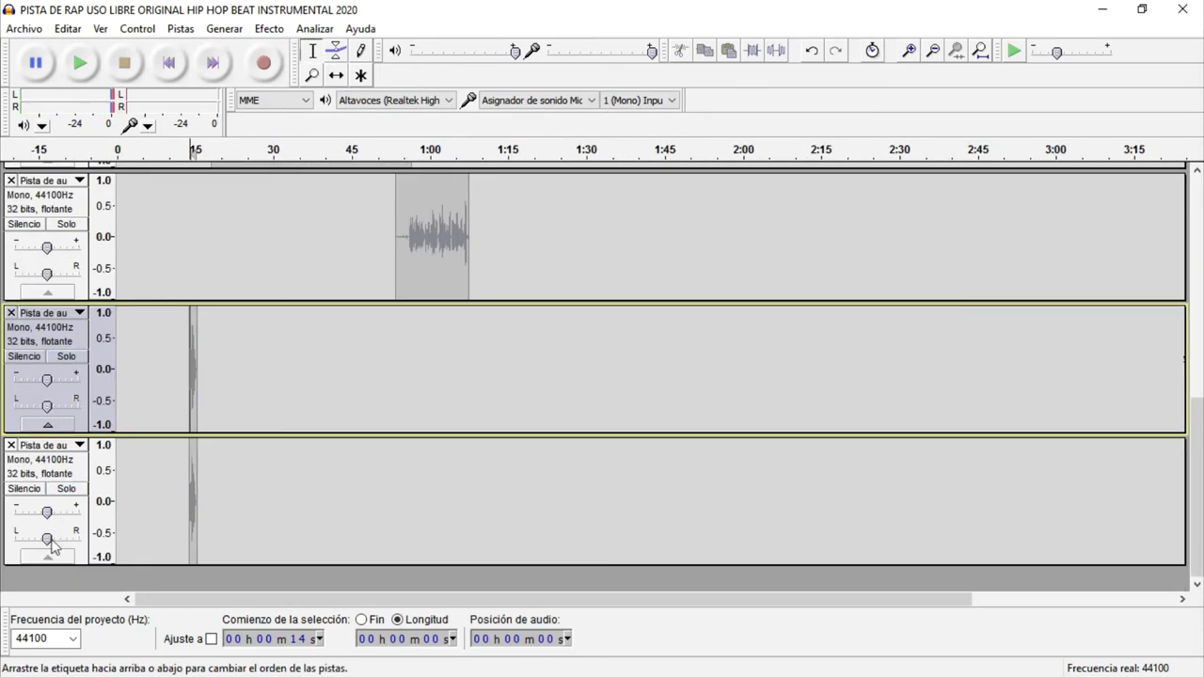
{"action": "left_click_drag", "start_coordinate": [48, 544], "coordinate": [60, 545]}
{"action": "left_click_drag", "start_coordinate": [47, 406], "coordinate": [37, 406]}
- Turn off solo on the first vocal track and play the full mix from about 12 to 18 s
{"action": "scroll", "coordinate": [196, 424], "scroll_direction": "up", "scroll_amount": 5}
{"action": "left_click", "coordinate": [52, 483]}
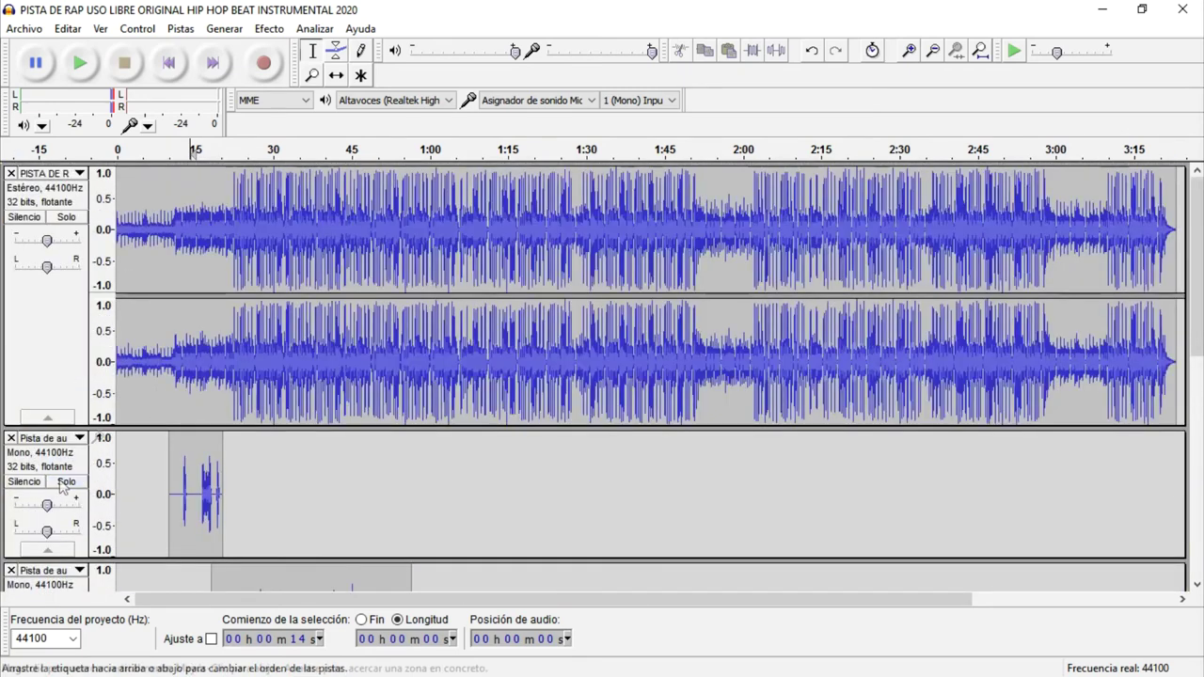
{"action": "left_click", "coordinate": [183, 476]}
{"action": "key", "text": "space"}
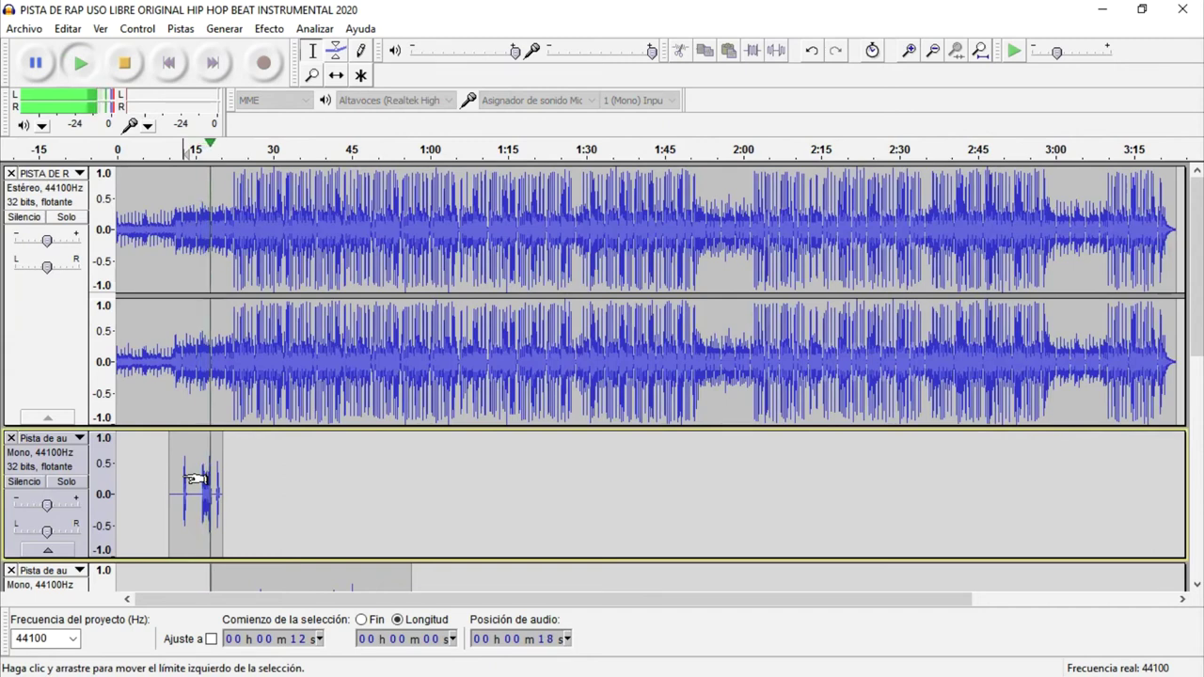
{"action": "key", "text": "space"}
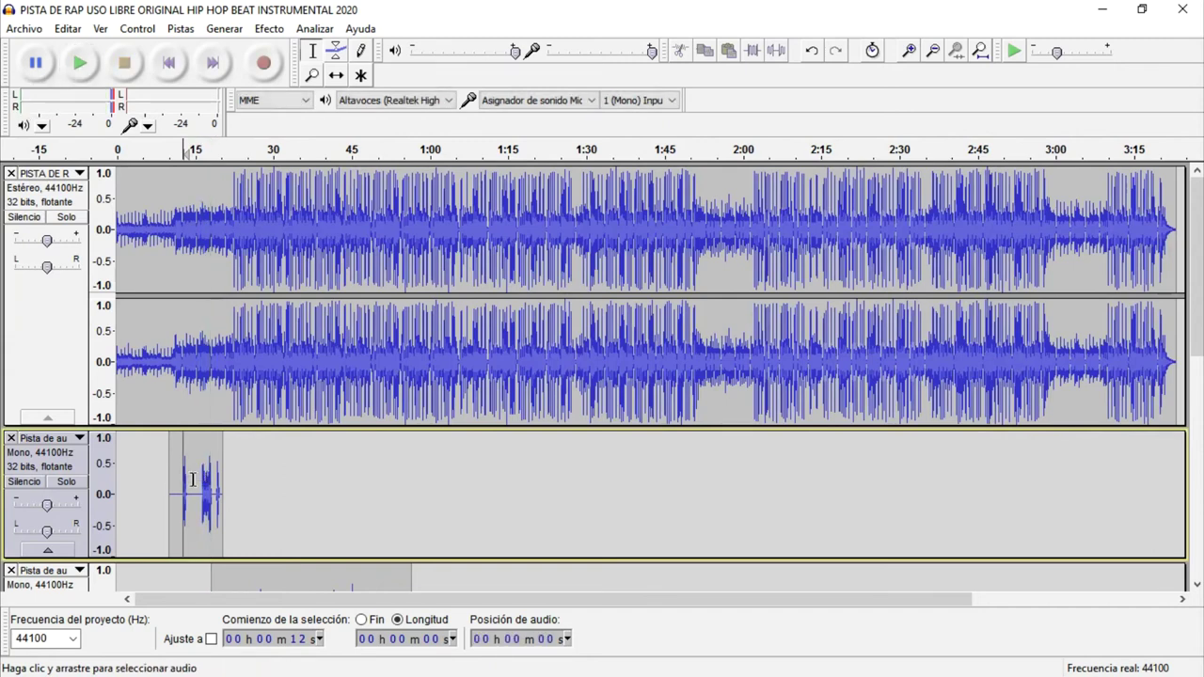
- Select the whole second vocal clip and fit it to the window to examine its waveform
{"action": "left_click", "coordinate": [219, 567]}
{"action": "scroll", "coordinate": [326, 323], "scroll_direction": "down", "scroll_amount": 5}
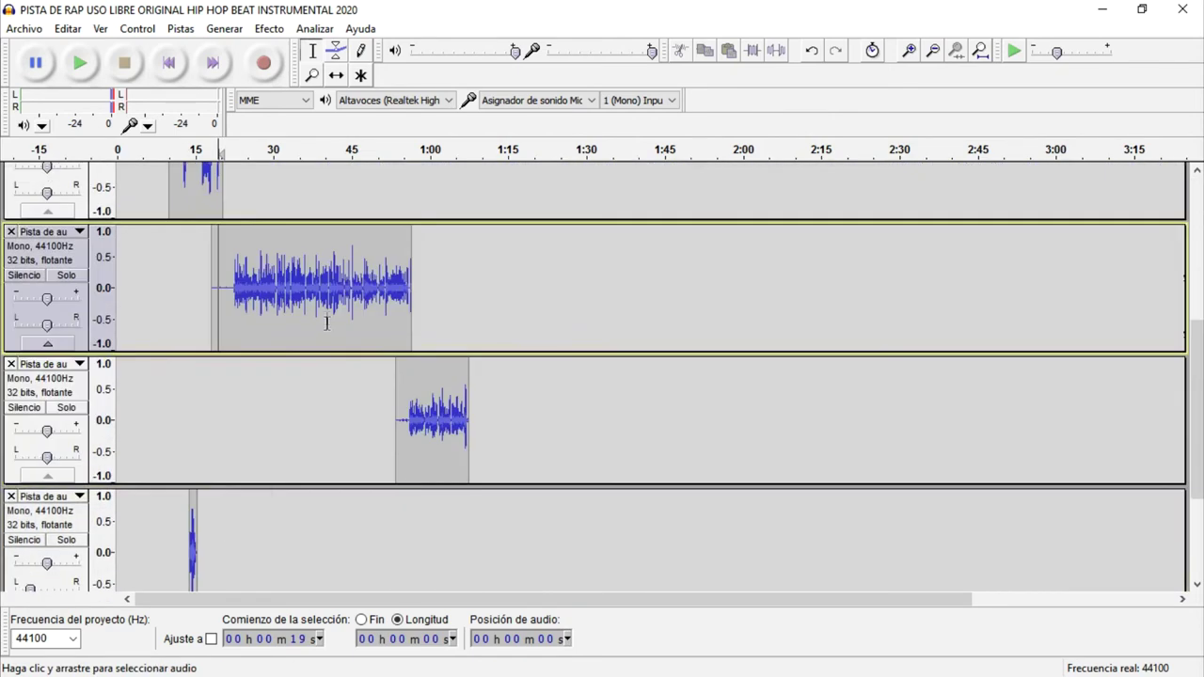
{"action": "double_click", "coordinate": [345, 282]}
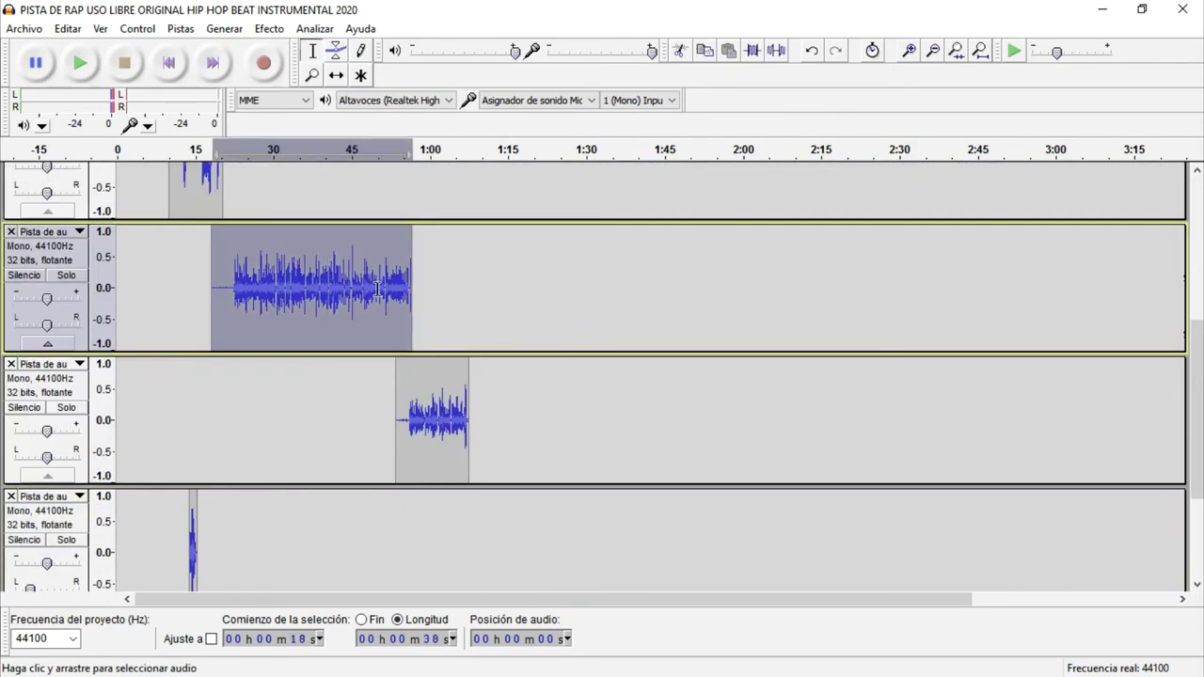
{"action": "key", "text": "ctrl+e"}
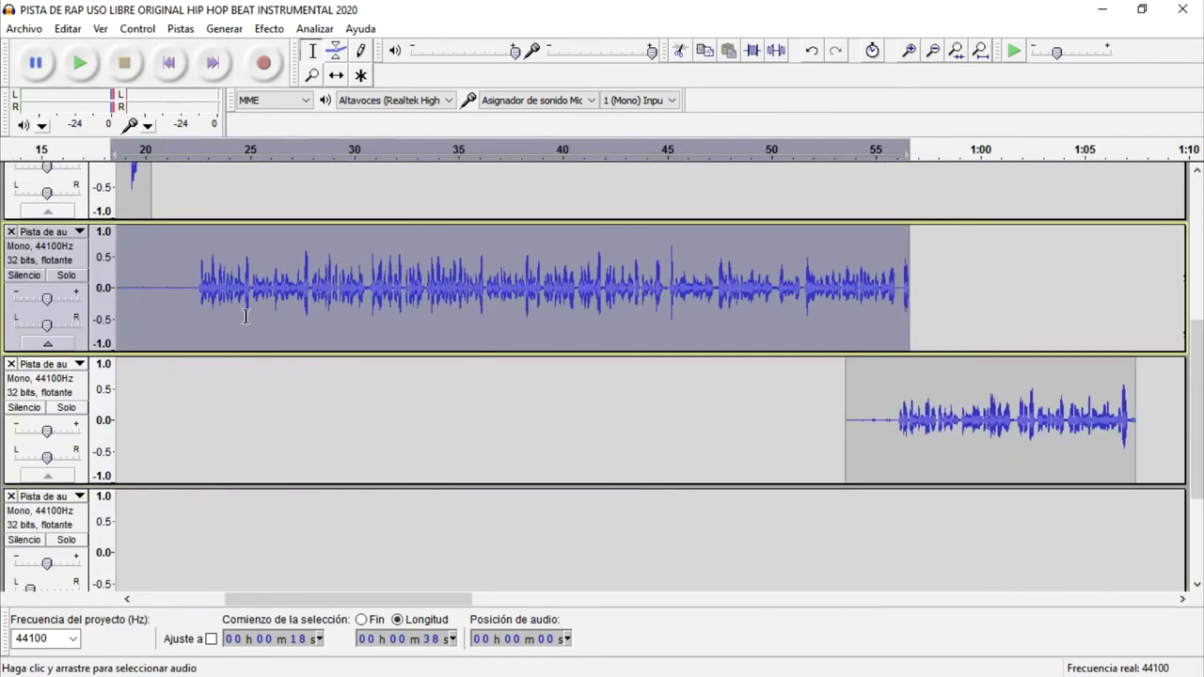
{"action": "double_click", "coordinate": [150, 280]}
{"action": "scroll", "coordinate": [151, 280], "scroll_direction": "down", "scroll_amount": 2}
{"action": "scroll", "coordinate": [176, 280], "scroll_direction": "up", "scroll_amount": 3}
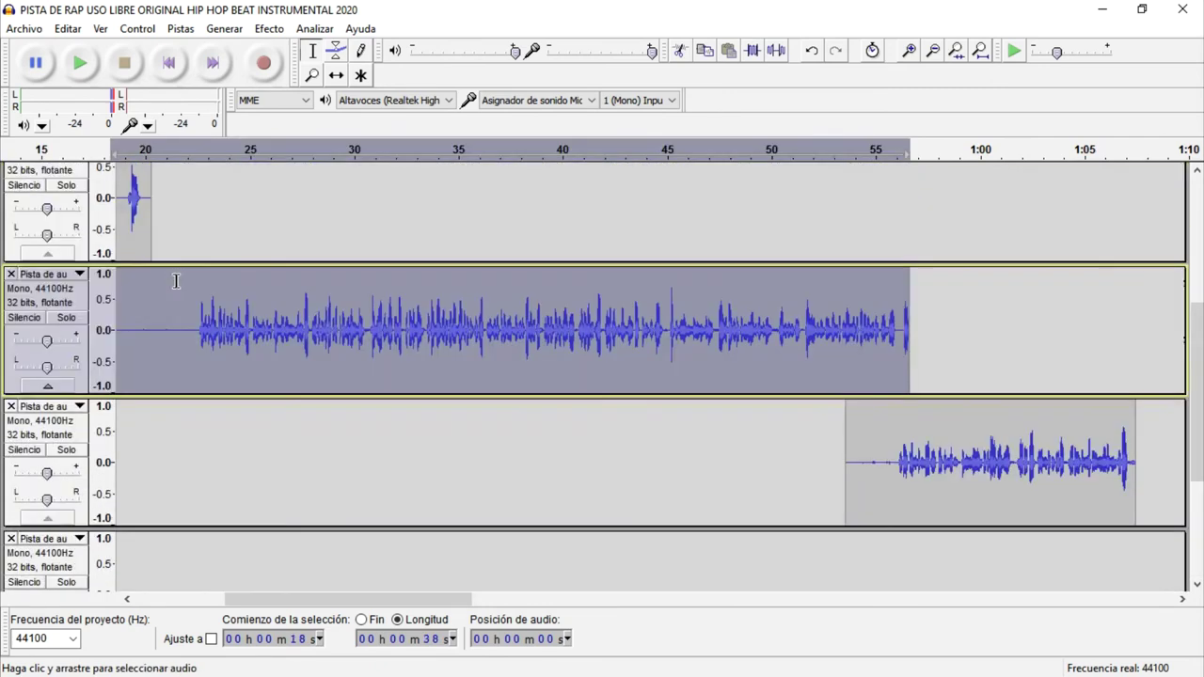
{"action": "left_click", "coordinate": [966, 51]}
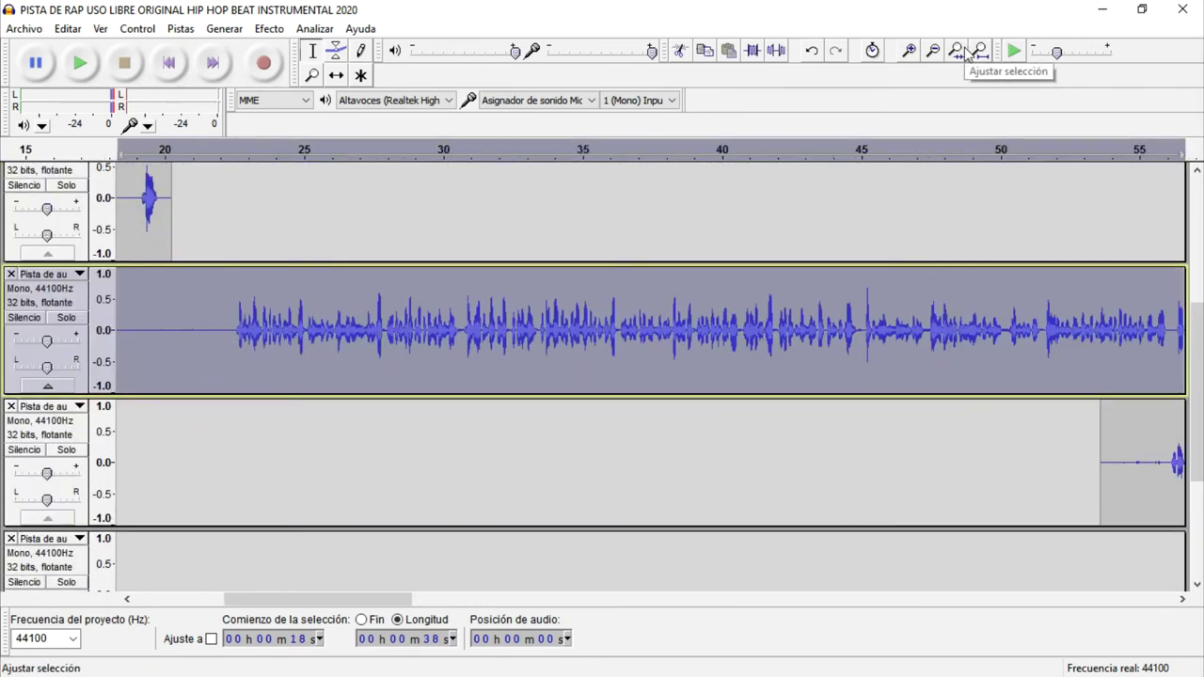
- Capture a Noise Reduction profile from the second vocal's silent opening, about 18.7 to 22 s
{"action": "scroll", "coordinate": [1030, 300], "scroll_direction": "down", "scroll_amount": 2}
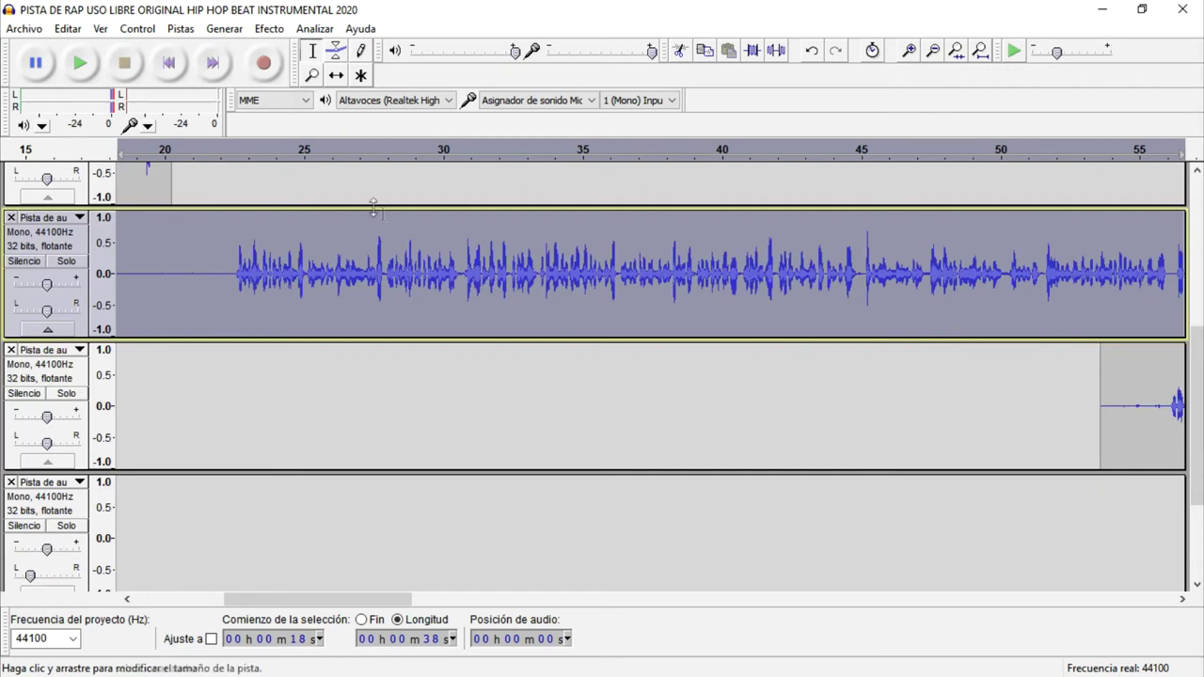
{"action": "scroll", "coordinate": [212, 294], "scroll_direction": "down", "scroll_amount": 1}
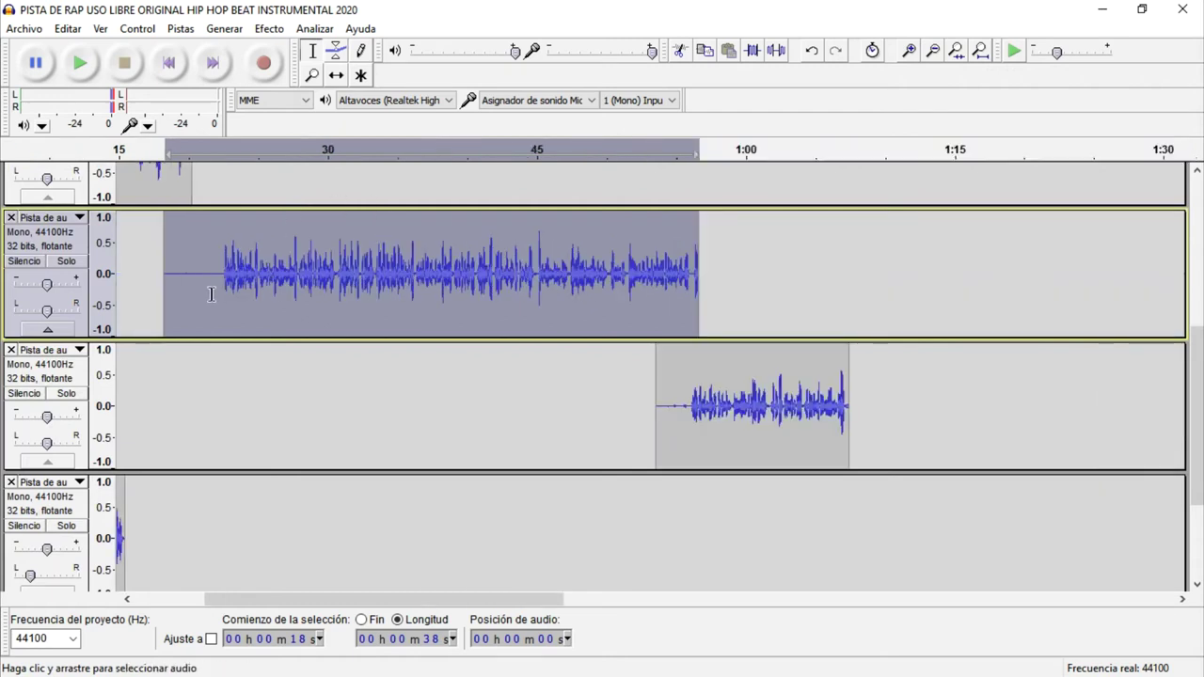
{"action": "left_click_drag", "start_coordinate": [217, 286], "coordinate": [171, 285]}
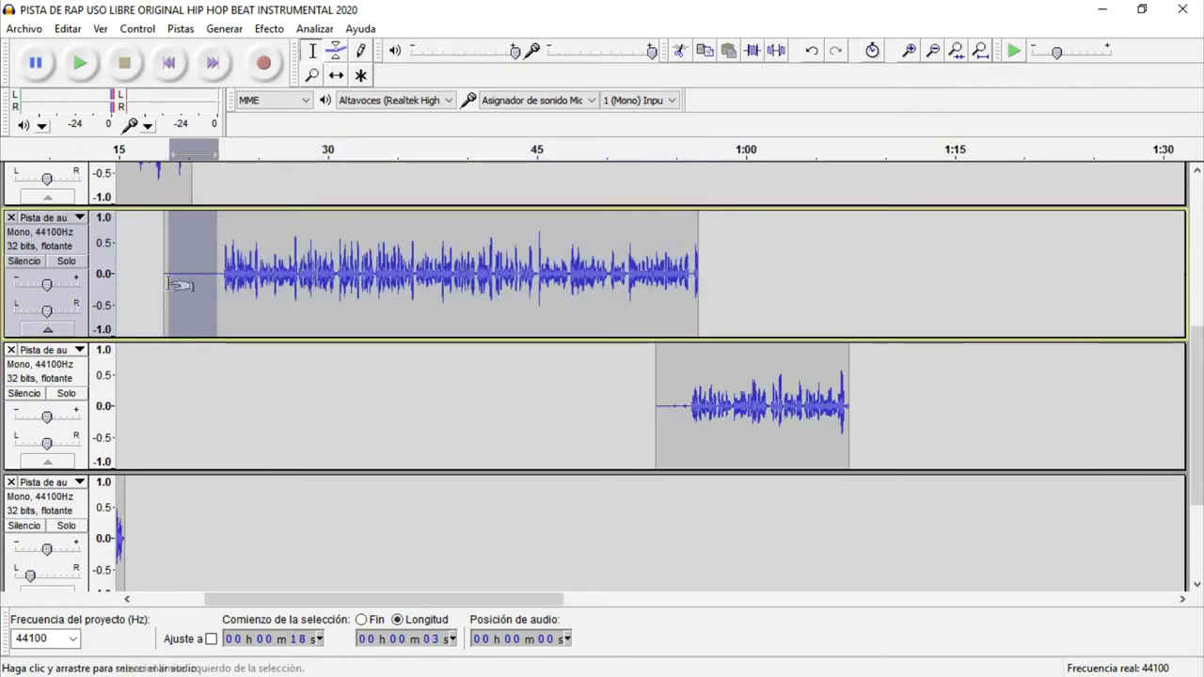
{"action": "left_click", "coordinate": [270, 29]}
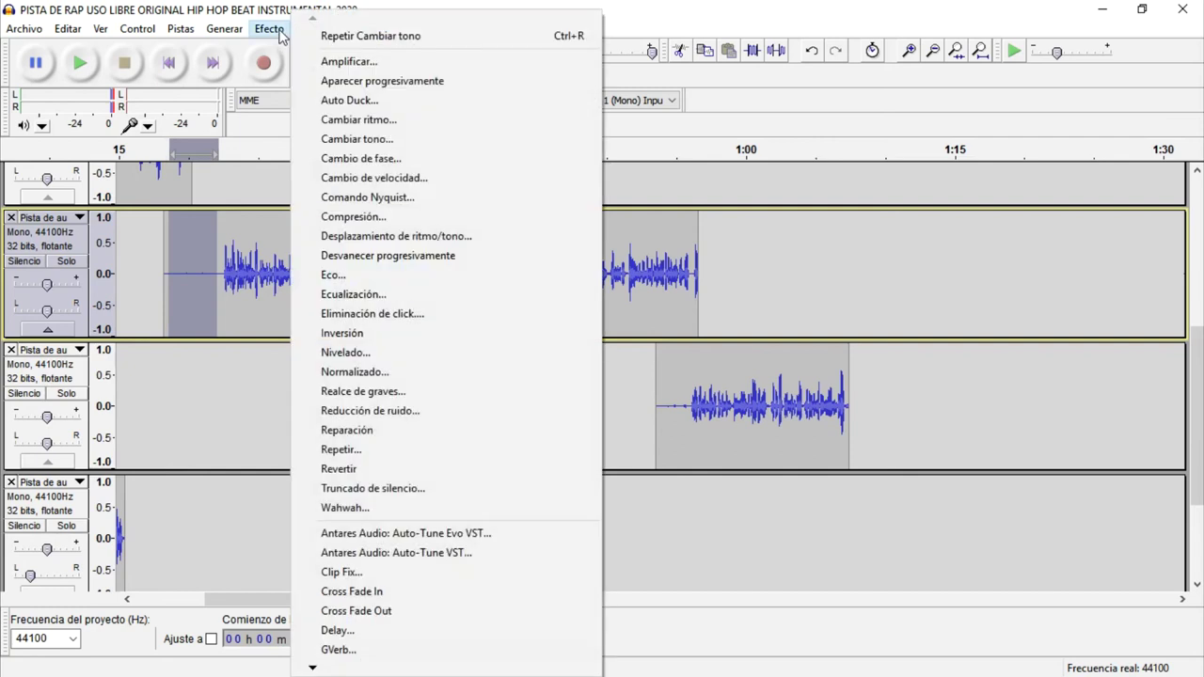
{"action": "left_click", "coordinate": [456, 414]}
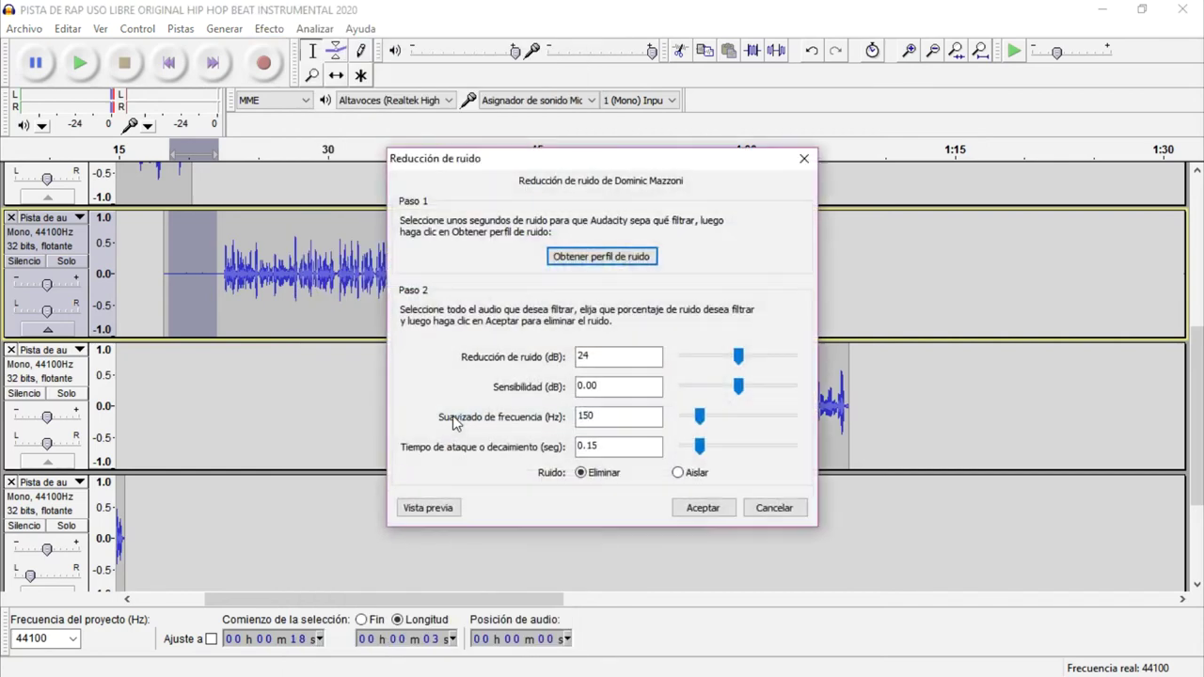
{"action": "left_click", "coordinate": [602, 256]}
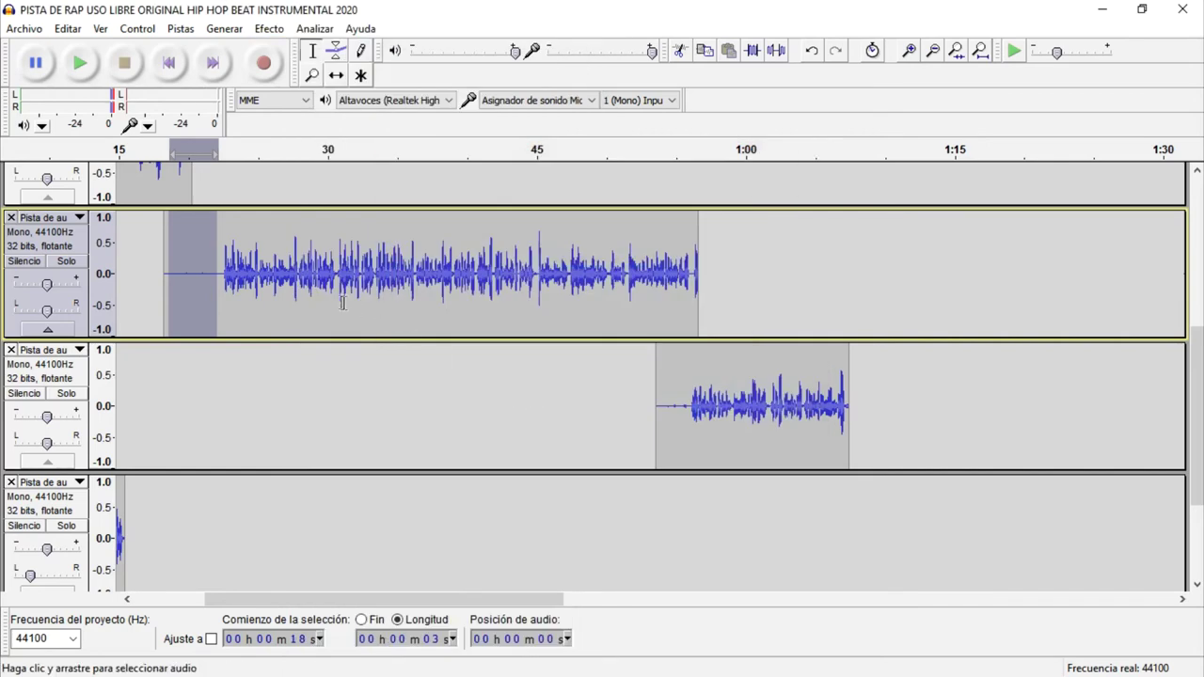
- Run Noise Reduction at 24 dB over the entire second vocal clip
{"action": "double_click", "coordinate": [346, 299]}
{"action": "left_click", "coordinate": [270, 29]}
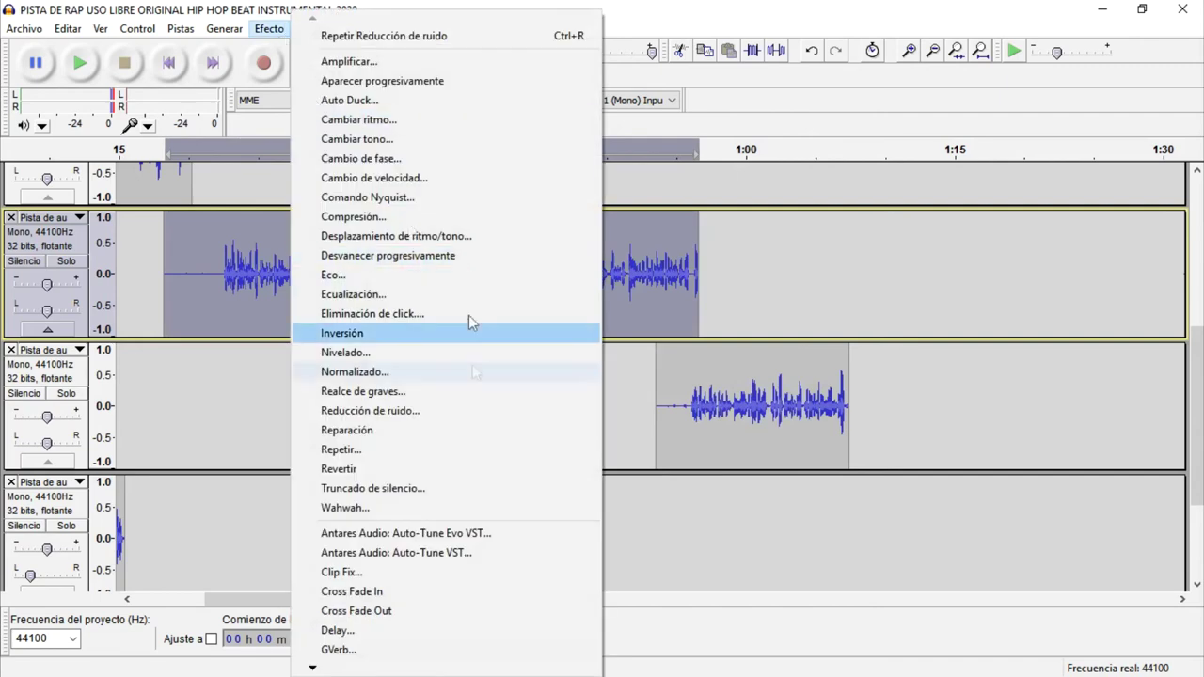
{"action": "left_click", "coordinate": [459, 414]}
{"action": "left_click", "coordinate": [692, 504]}
- Capture a new noise profile from about 19.5 to 22.5 s of the second vocal and reselect the whole clip
{"action": "left_click_drag", "start_coordinate": [223, 226], "coordinate": [182, 226]}
{"action": "left_click", "coordinate": [270, 29]}
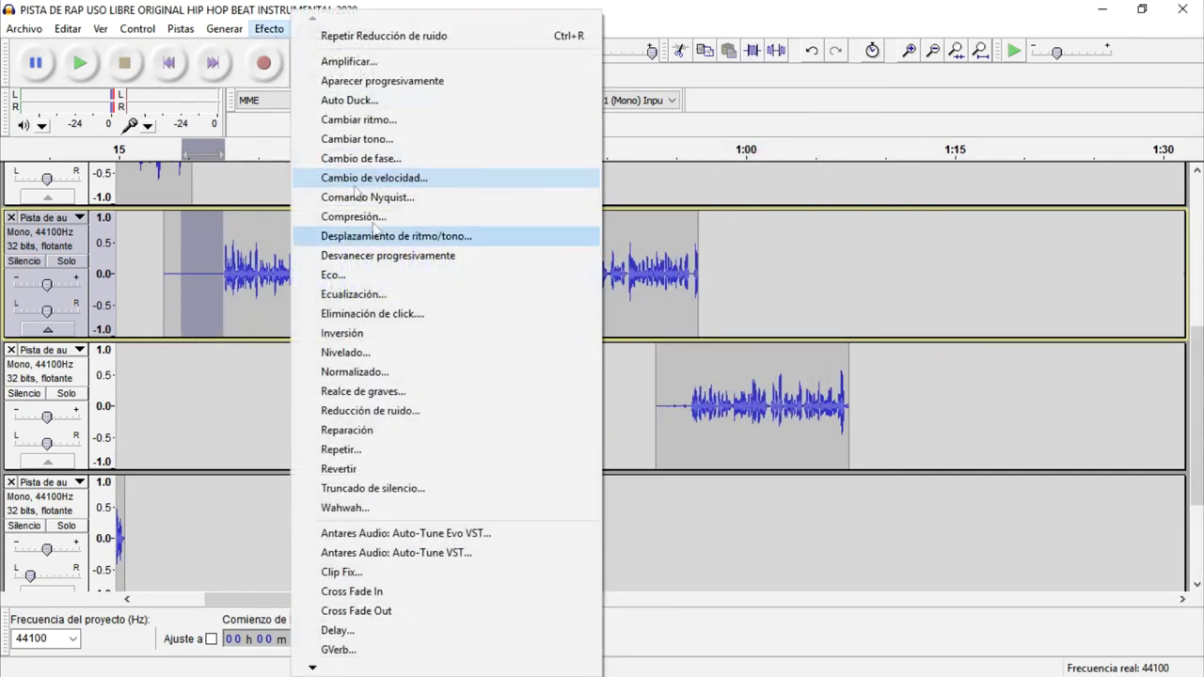
{"action": "left_click", "coordinate": [461, 411]}
{"action": "left_click", "coordinate": [602, 258]}
{"action": "double_click", "coordinate": [483, 269]}
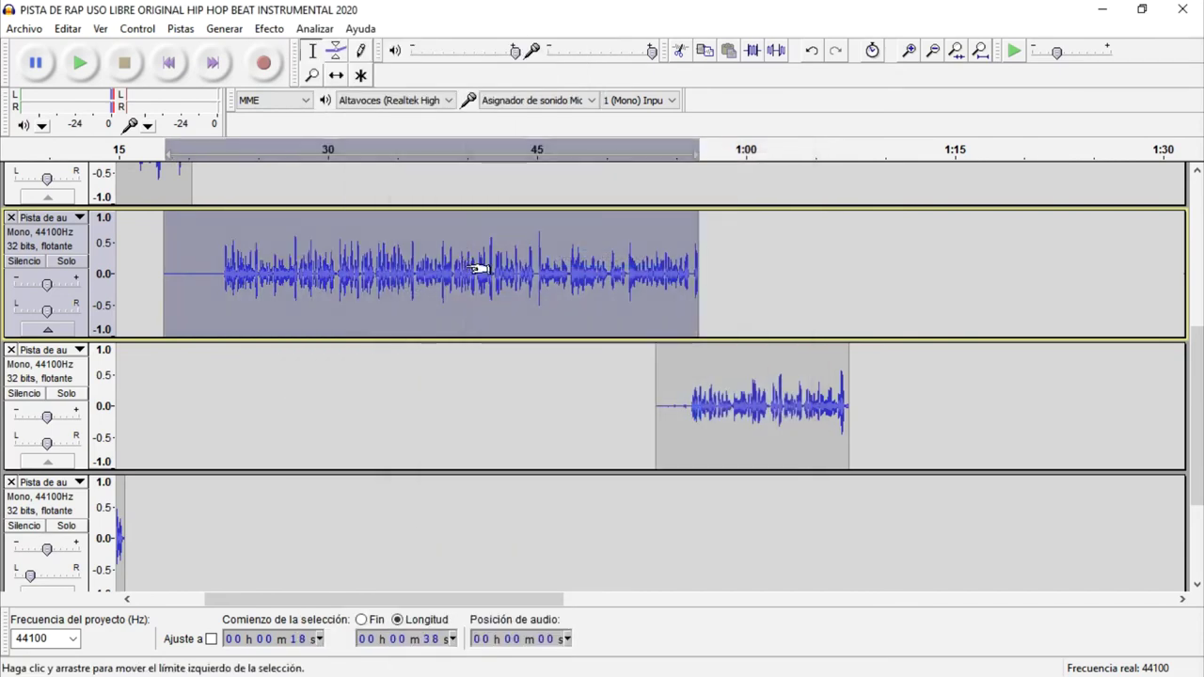
- Apply Noise Reduction at 24 dB to the whole second vocal clip using the newly captured profile
{"action": "left_click", "coordinate": [269, 28]}
{"action": "left_click", "coordinate": [450, 411]}
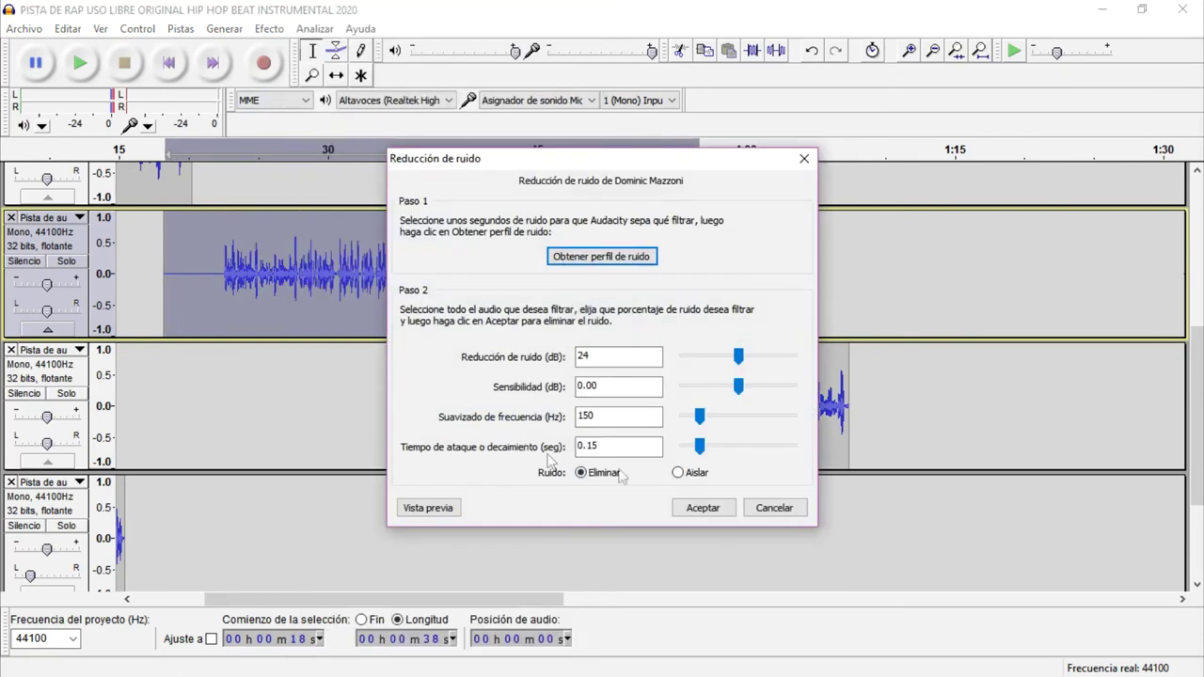
{"action": "left_click", "coordinate": [699, 512]}
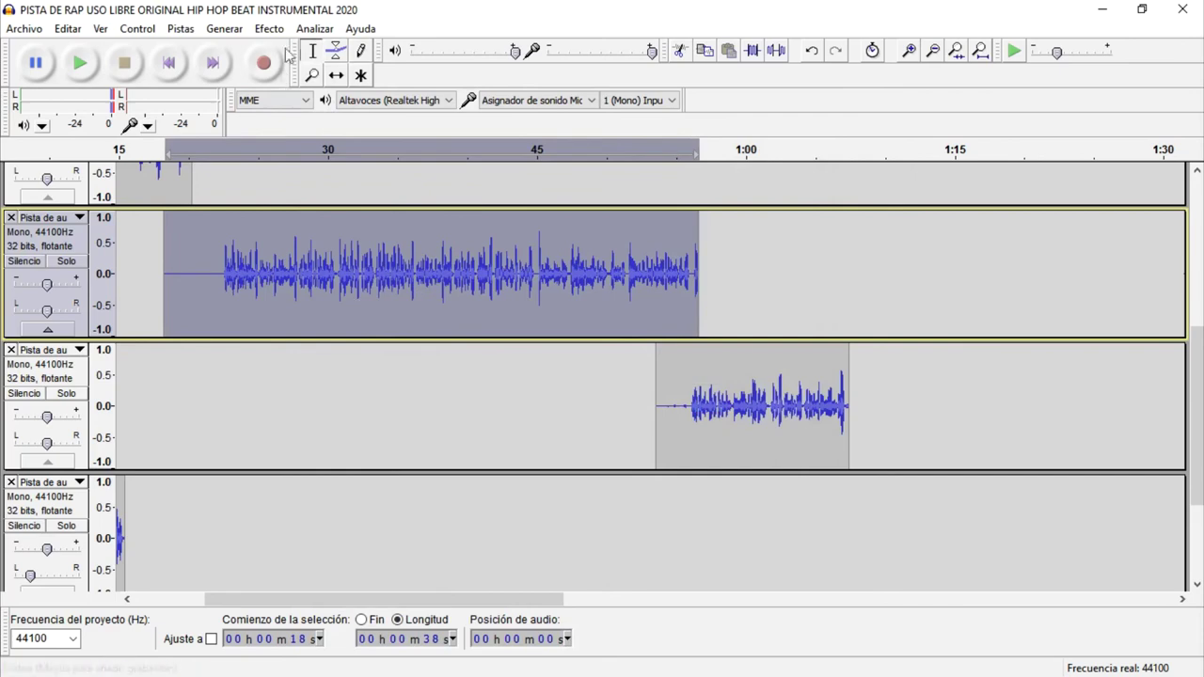
{"action": "left_click", "coordinate": [269, 28]}
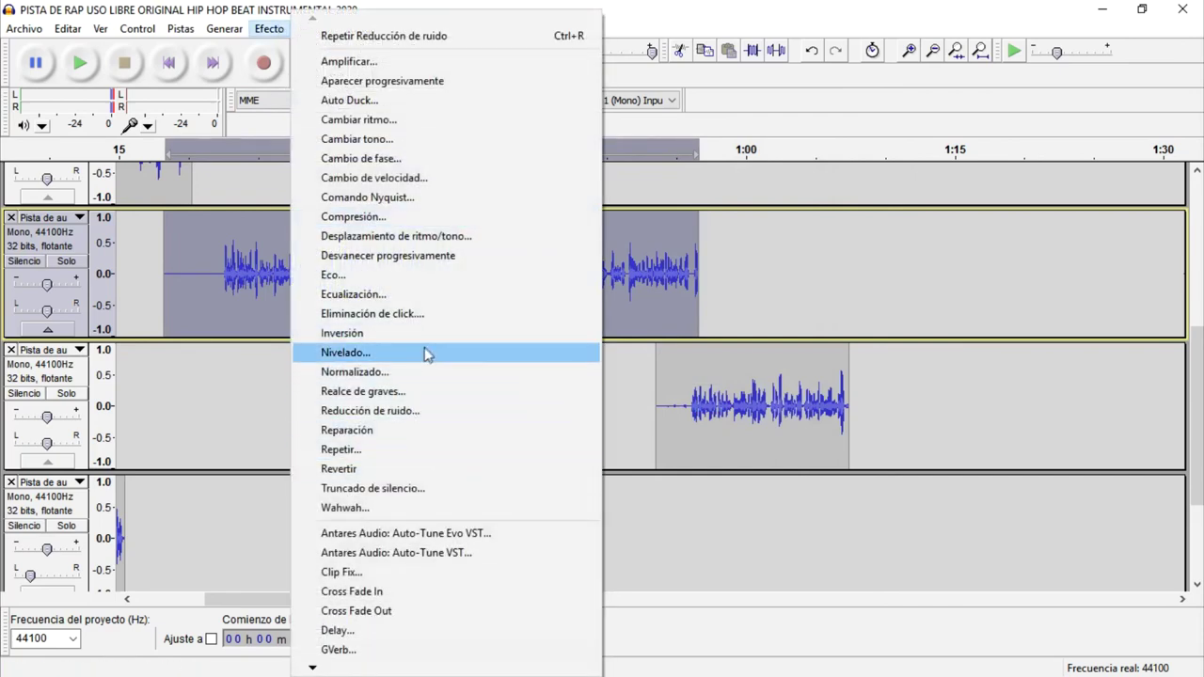
{"action": "left_click", "coordinate": [715, 312]}
- Solo the second vocal track and play it from about 30 s to check the noise reduction
{"action": "left_click", "coordinate": [341, 285]}
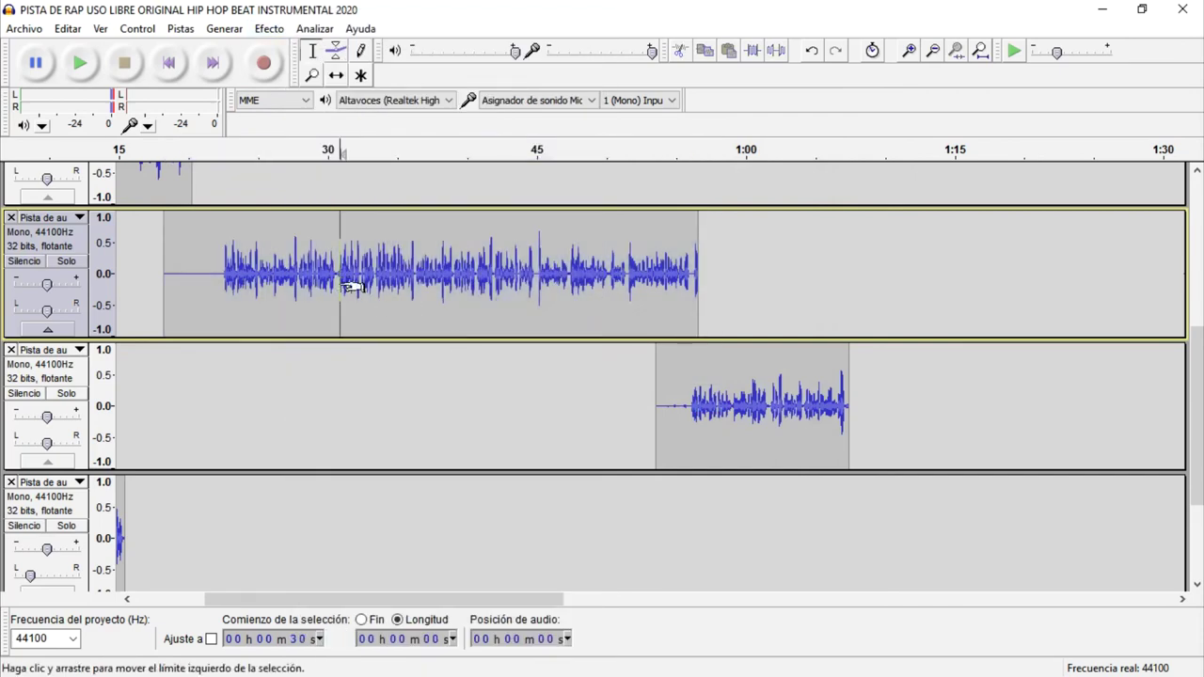
{"action": "key", "text": "space"}
{"action": "key", "text": "space"}
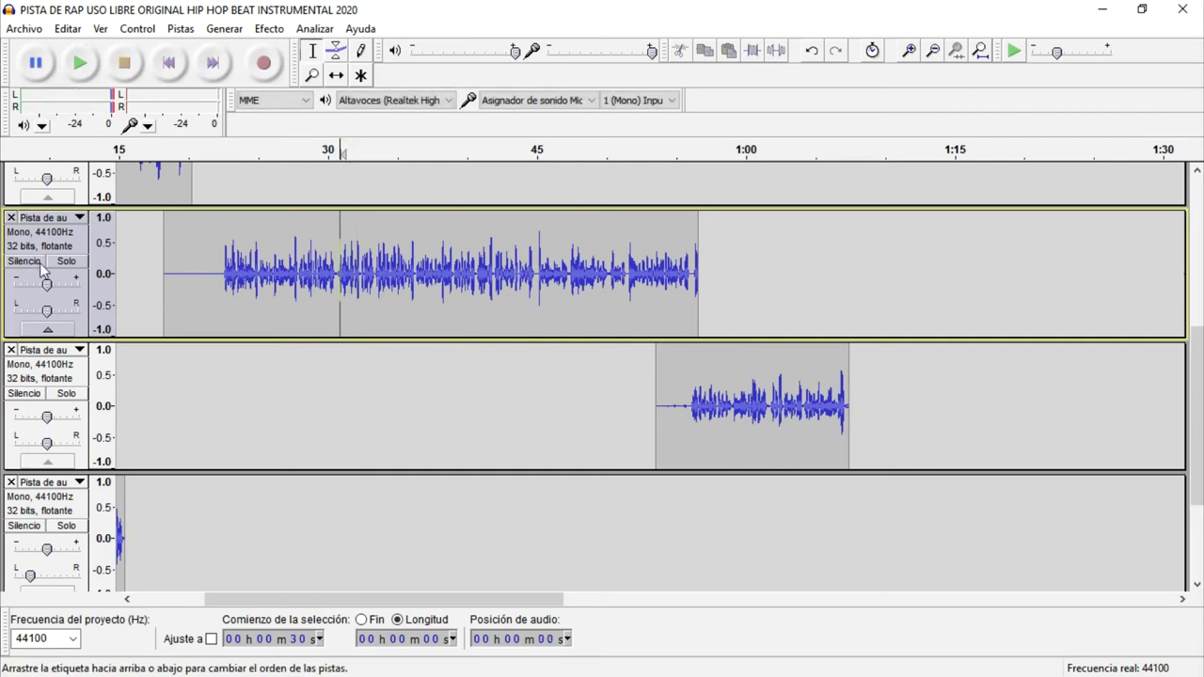
{"action": "left_click", "coordinate": [60, 261]}
{"action": "key", "text": "space"}
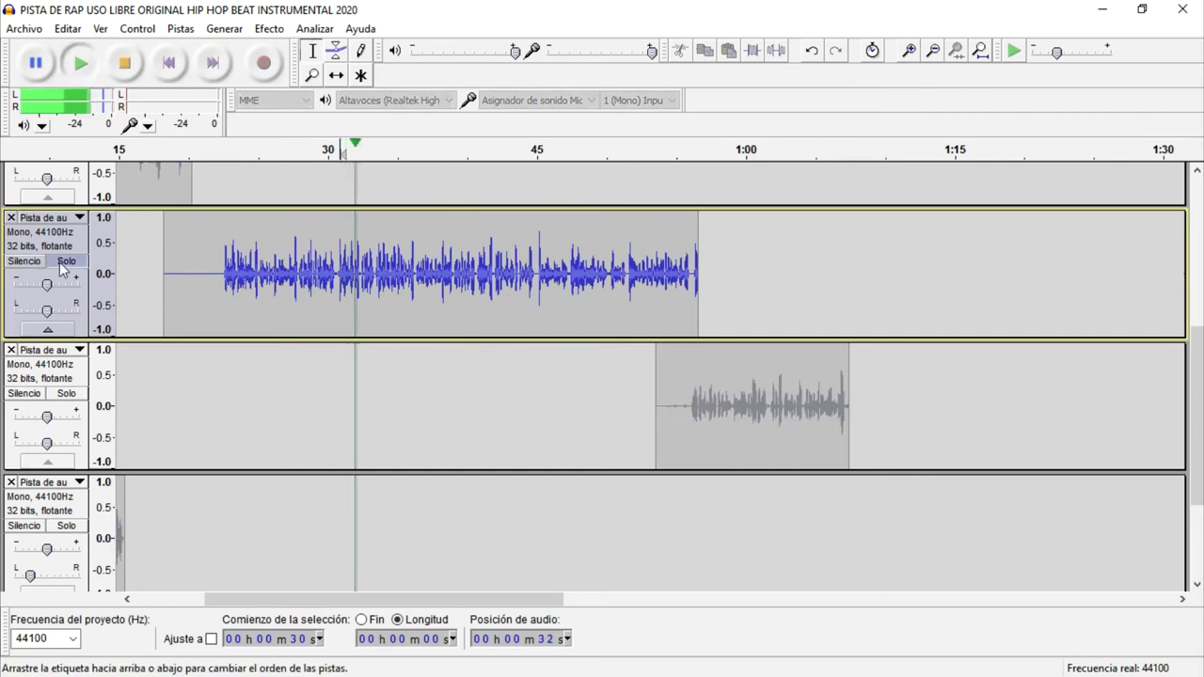
{"action": "key", "text": "space"}
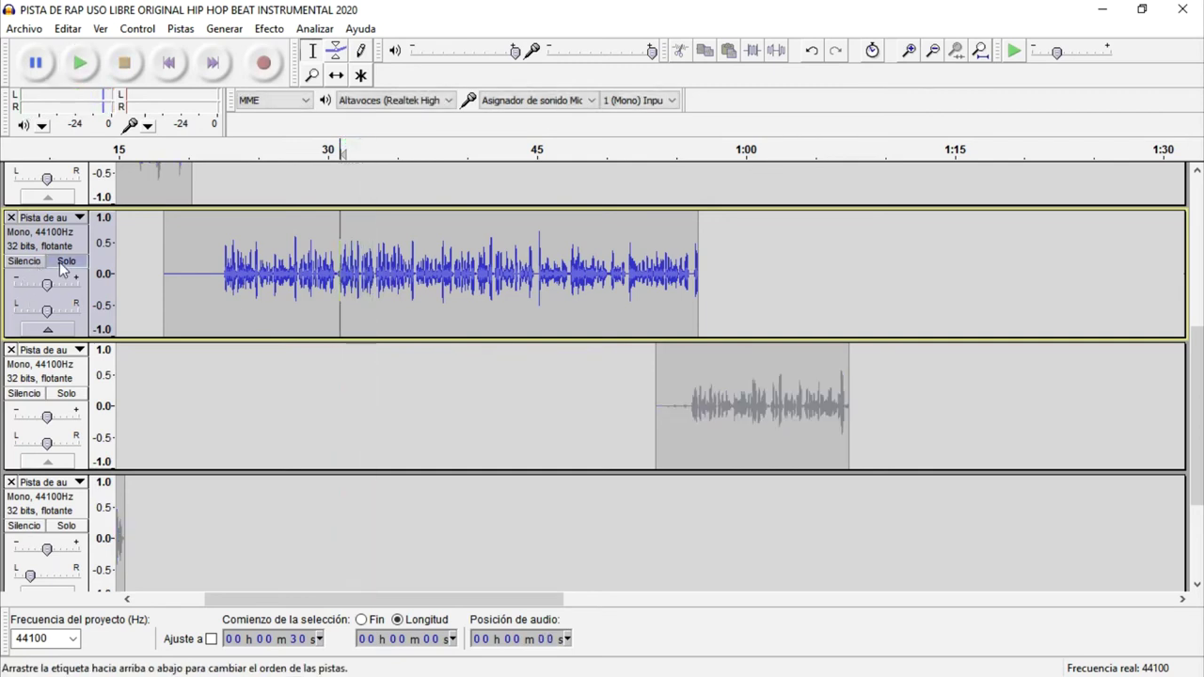
- Apply the Bass Boost equalization curve to the whole second vocal clip and listen to it from about 27 s
{"action": "double_click", "coordinate": [419, 310]}
{"action": "left_click", "coordinate": [269, 28]}
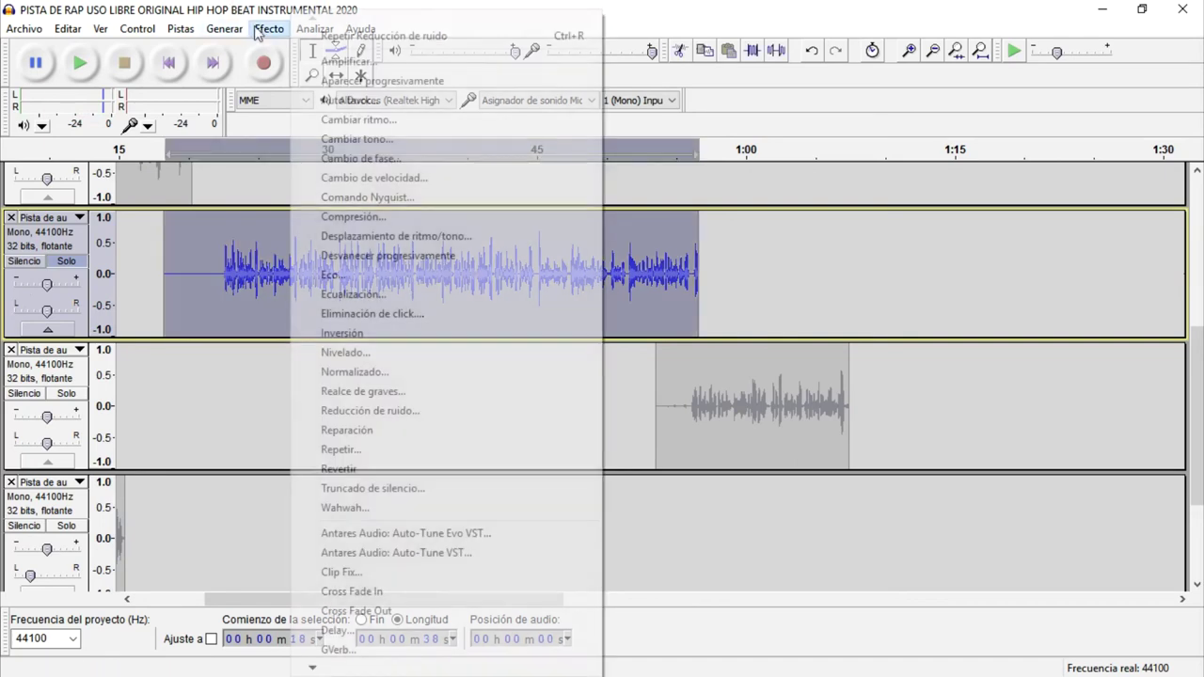
{"action": "left_click", "coordinate": [398, 296]}
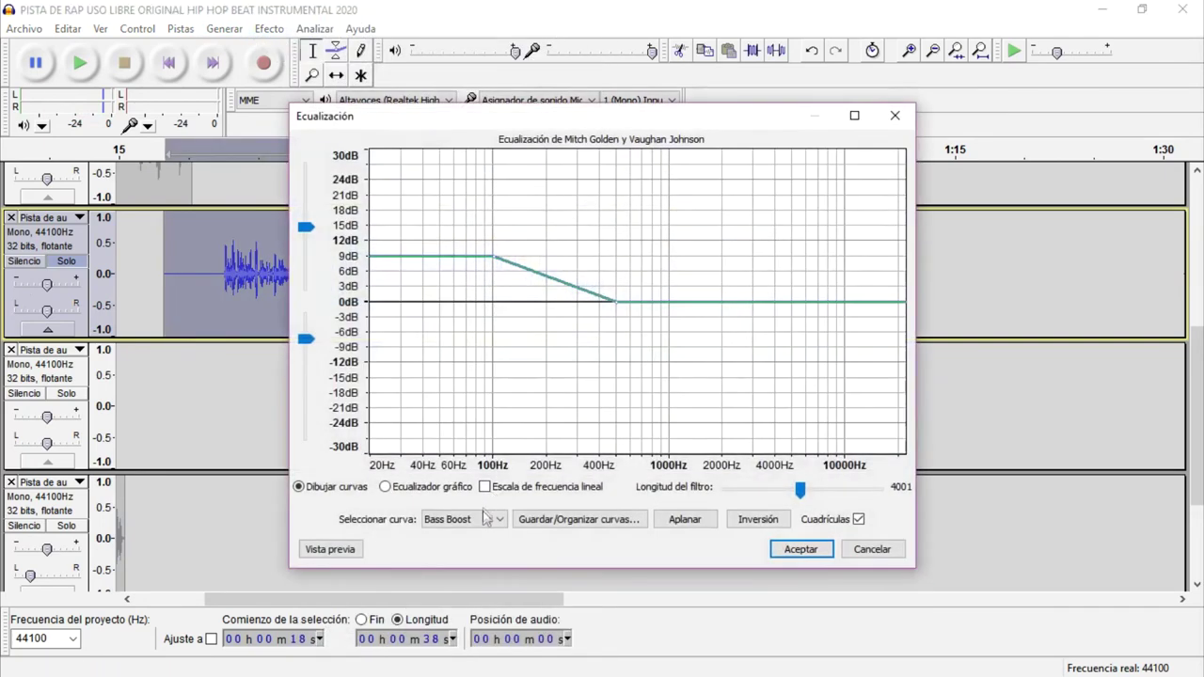
{"action": "left_click", "coordinate": [801, 548]}
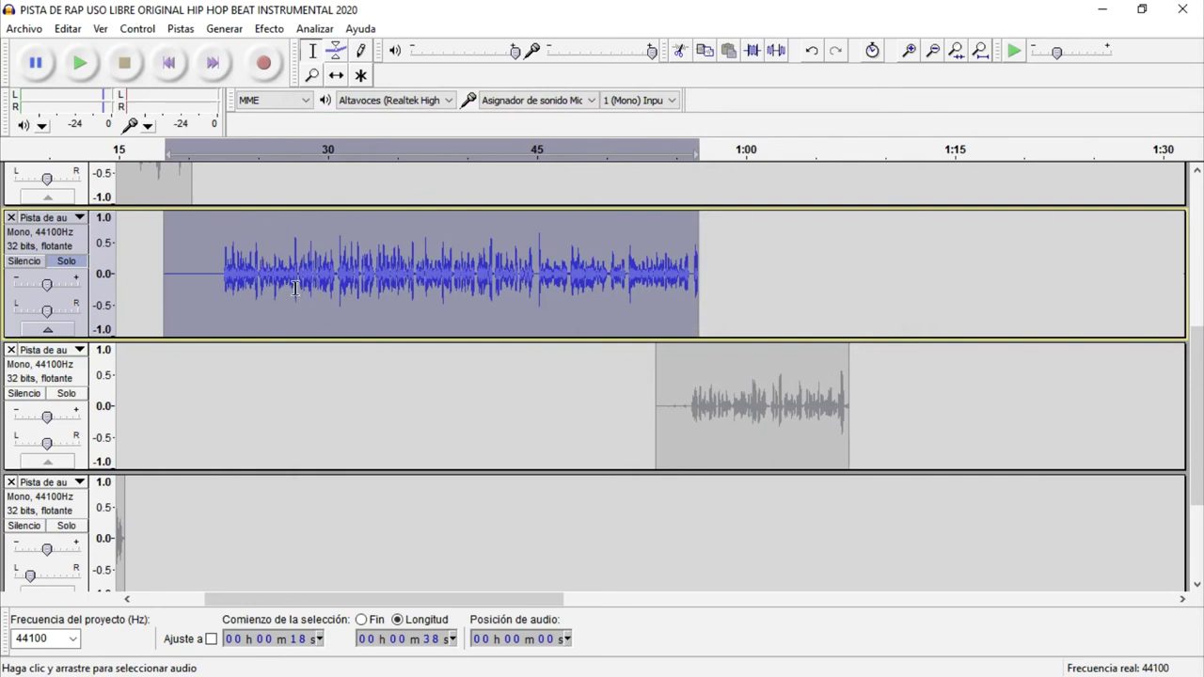
{"action": "left_click", "coordinate": [296, 287]}
{"action": "key", "text": "space"}
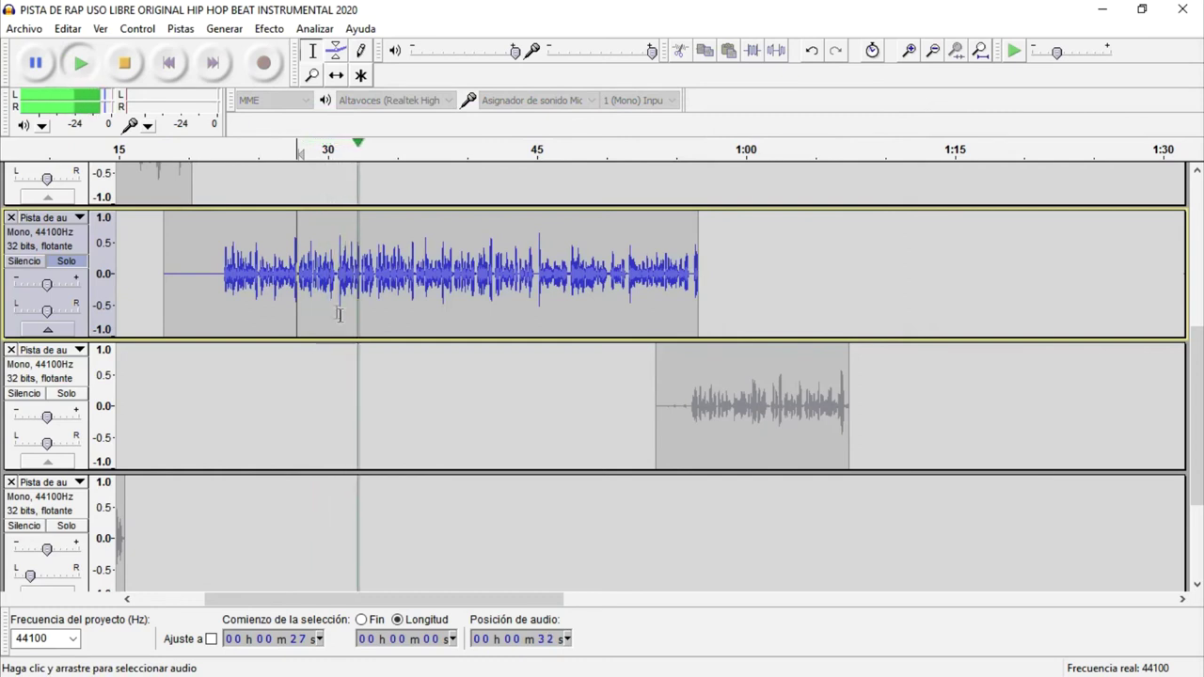
{"action": "left_click", "coordinate": [337, 282]}
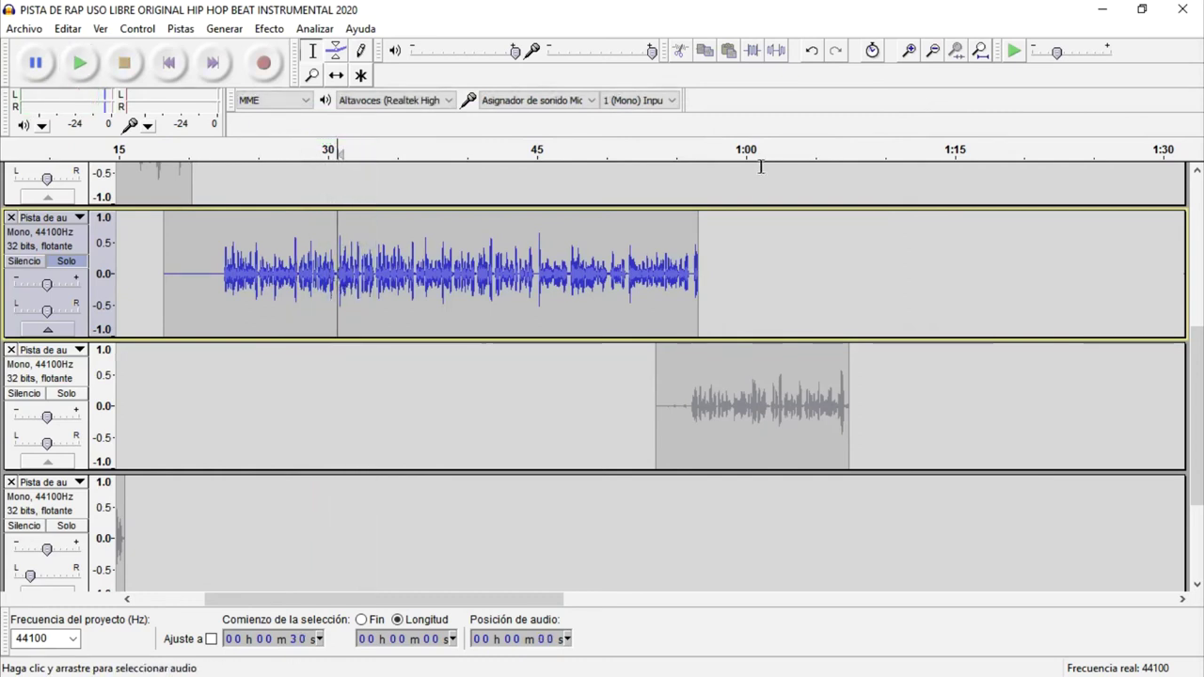
- Compare the second vocal from about 30 s without and with equalization by undoing and redoing the Bass Boost
{"action": "left_click", "coordinate": [814, 53]}
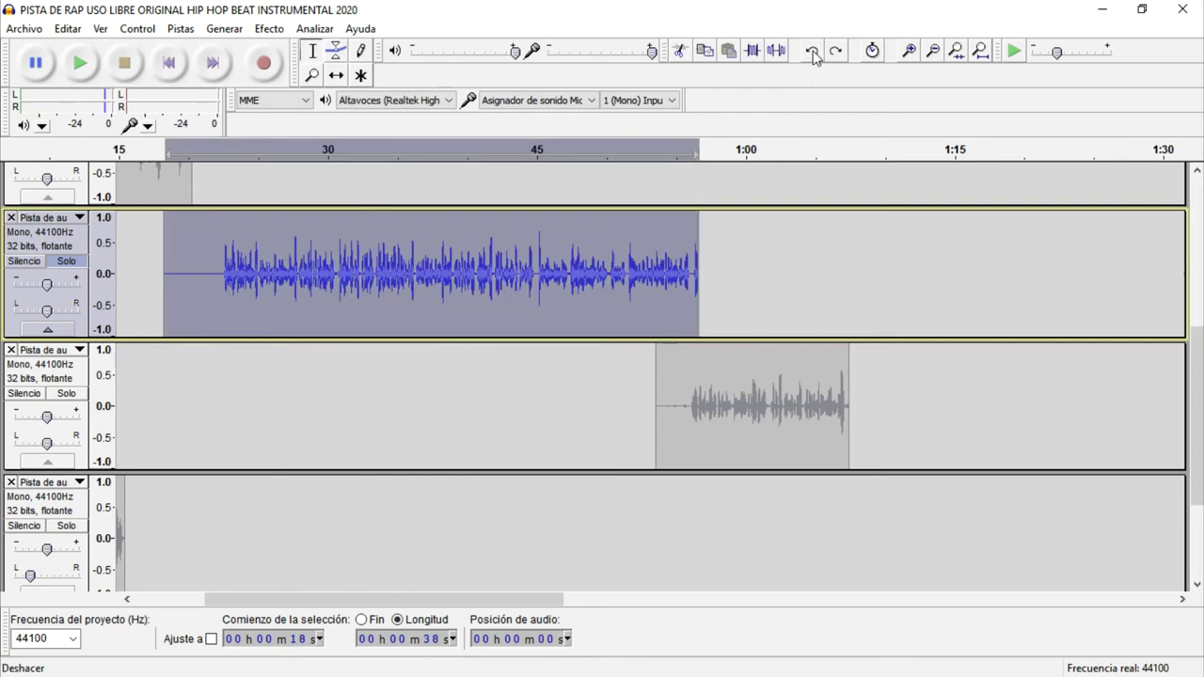
{"action": "left_click", "coordinate": [339, 285]}
{"action": "key", "text": "space"}
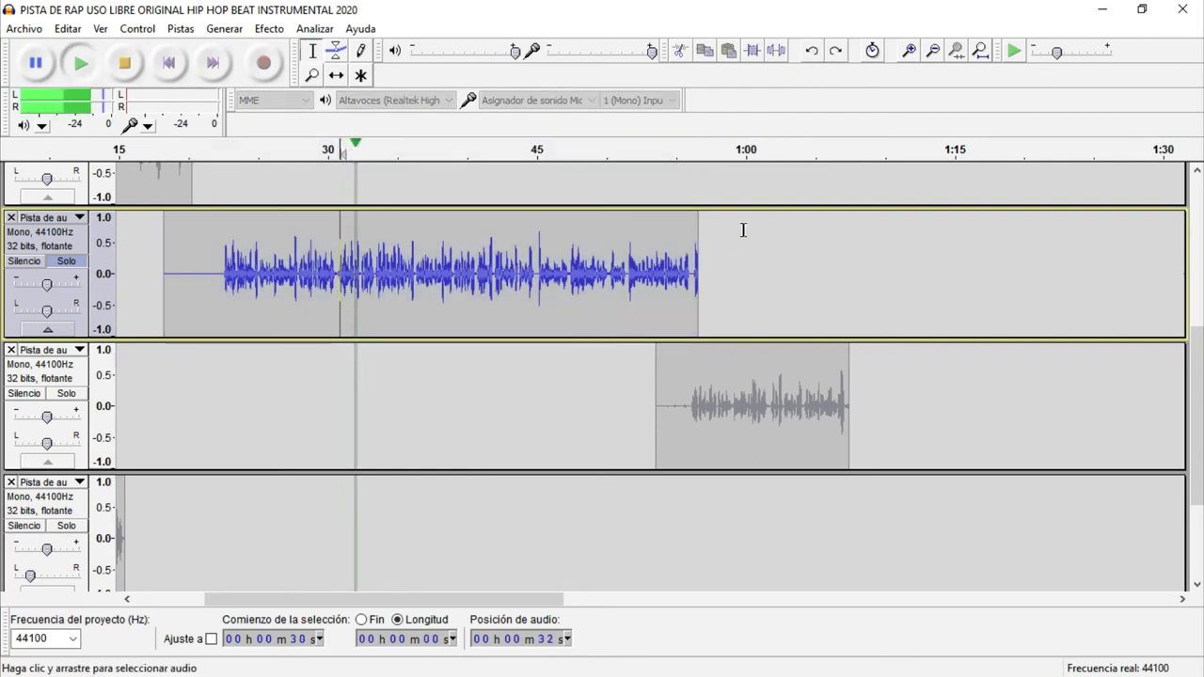
{"action": "key", "text": "space"}
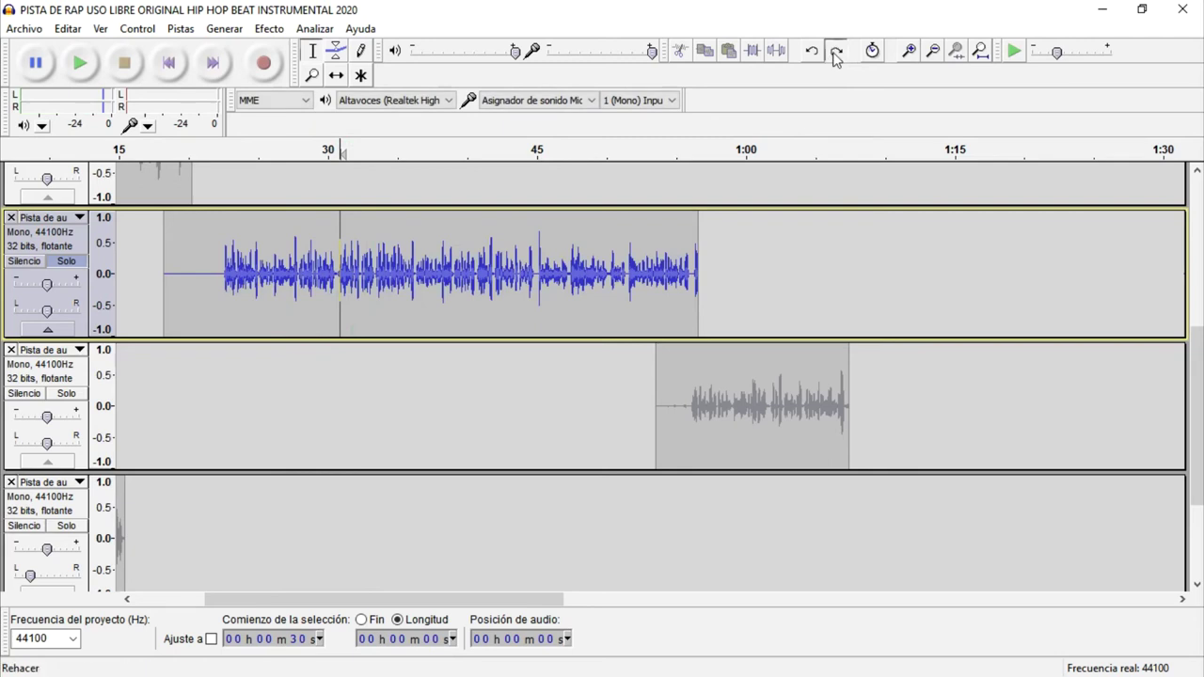
{"action": "key", "text": "space"}
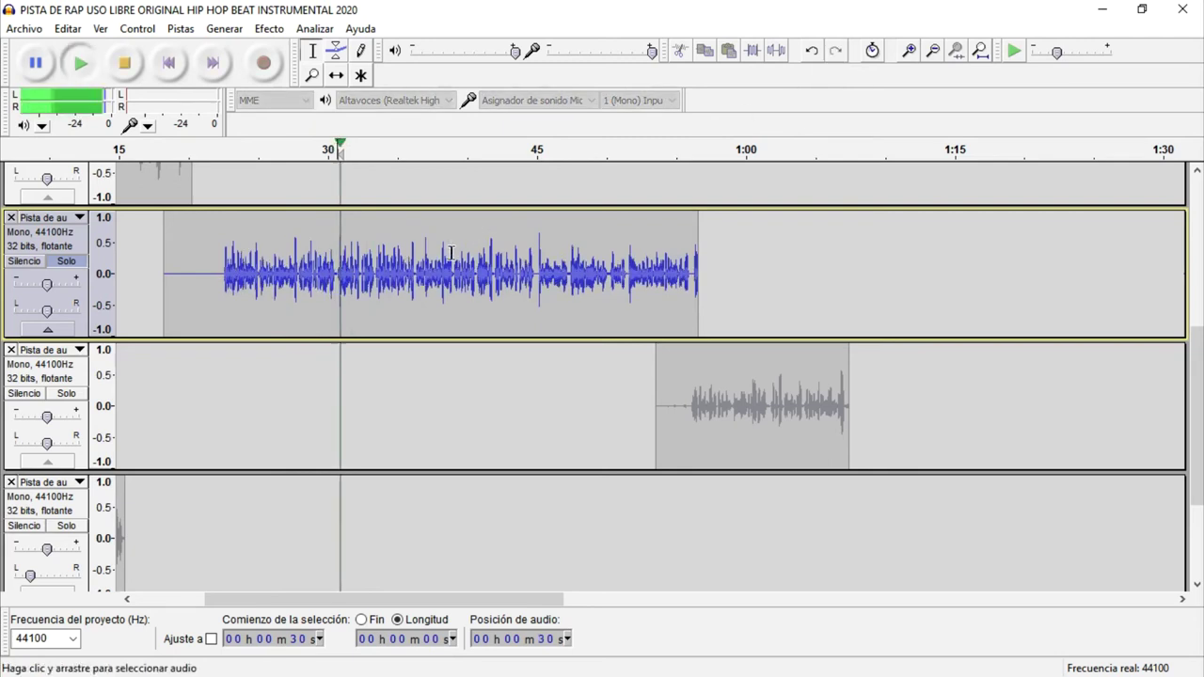
{"action": "key", "text": "space"}
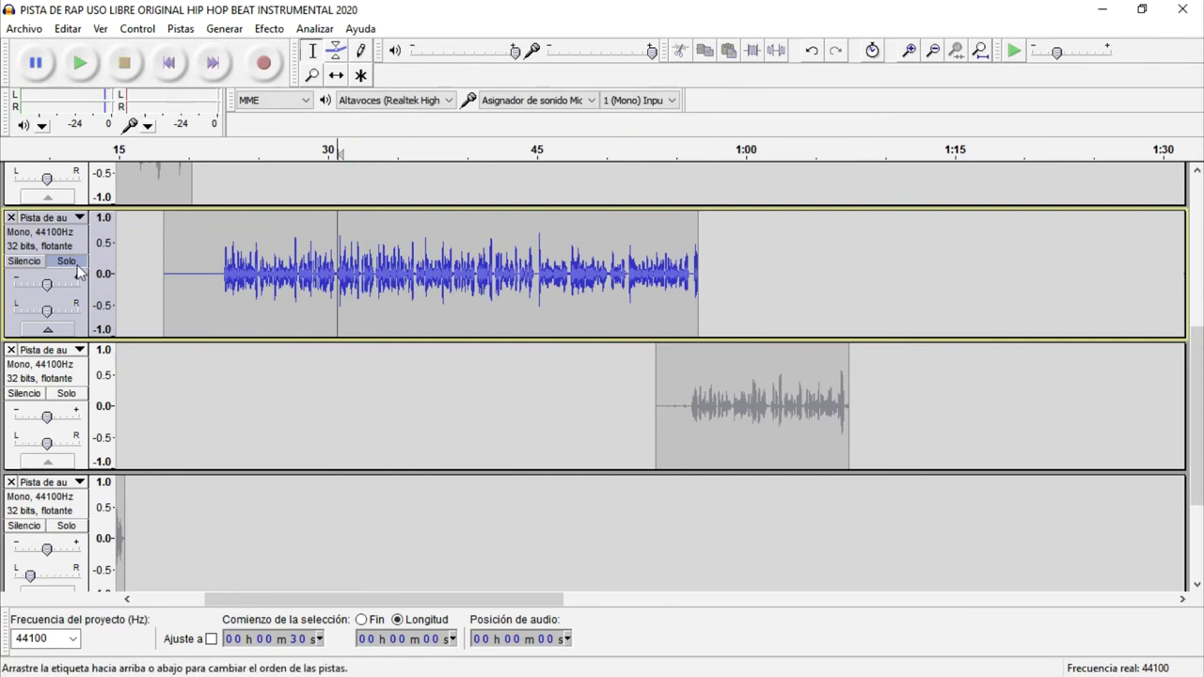
- Turn off solo on the second vocal track and play the full mix from about 30 s
{"action": "left_click", "coordinate": [72, 263]}
{"action": "key", "text": "space"}
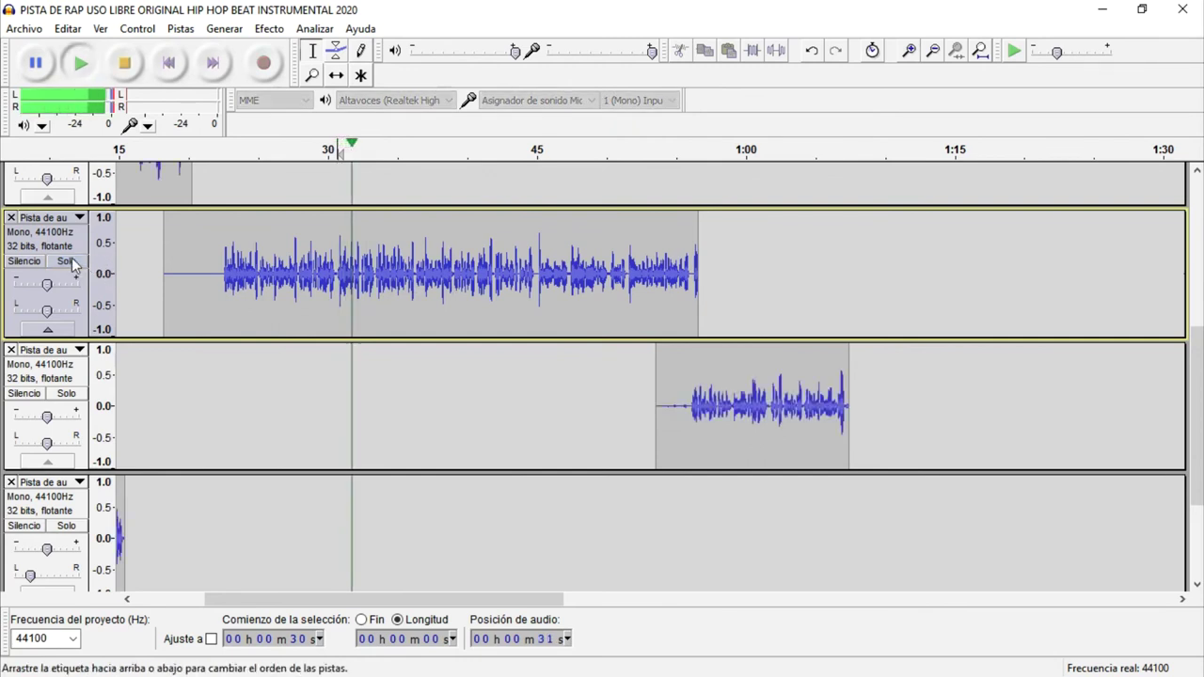
{"action": "key", "text": "space"}
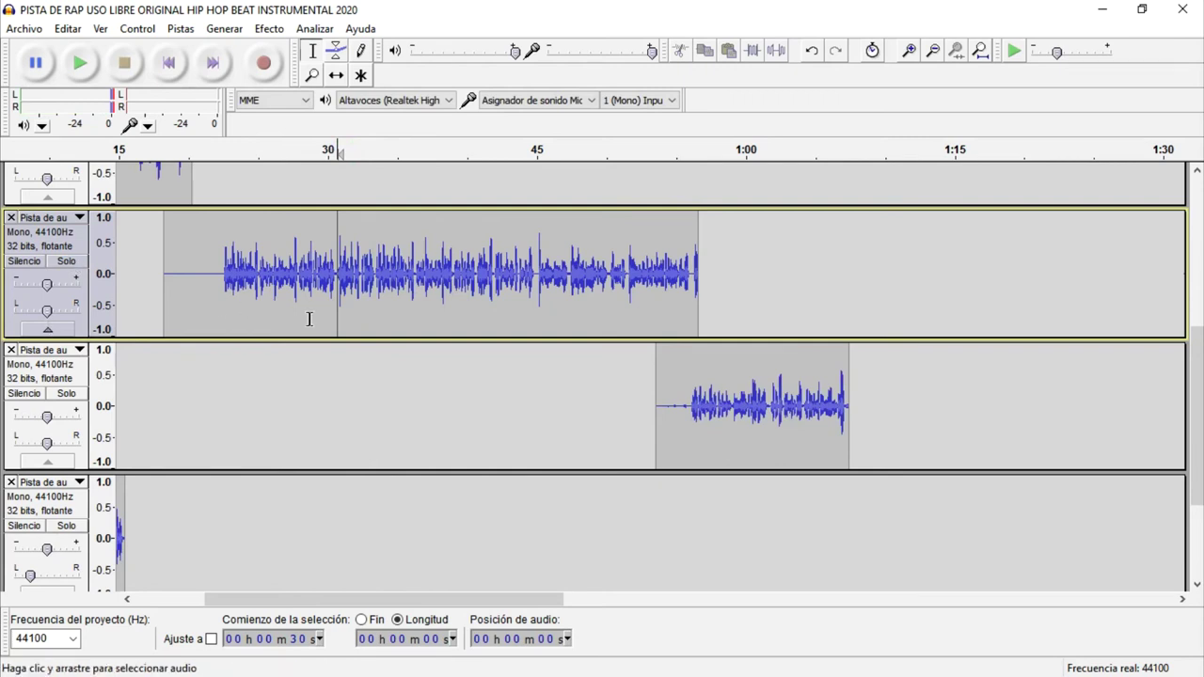
- Apply Compression with its existing settings to the whole second vocal clip
{"action": "double_click", "coordinate": [283, 218]}
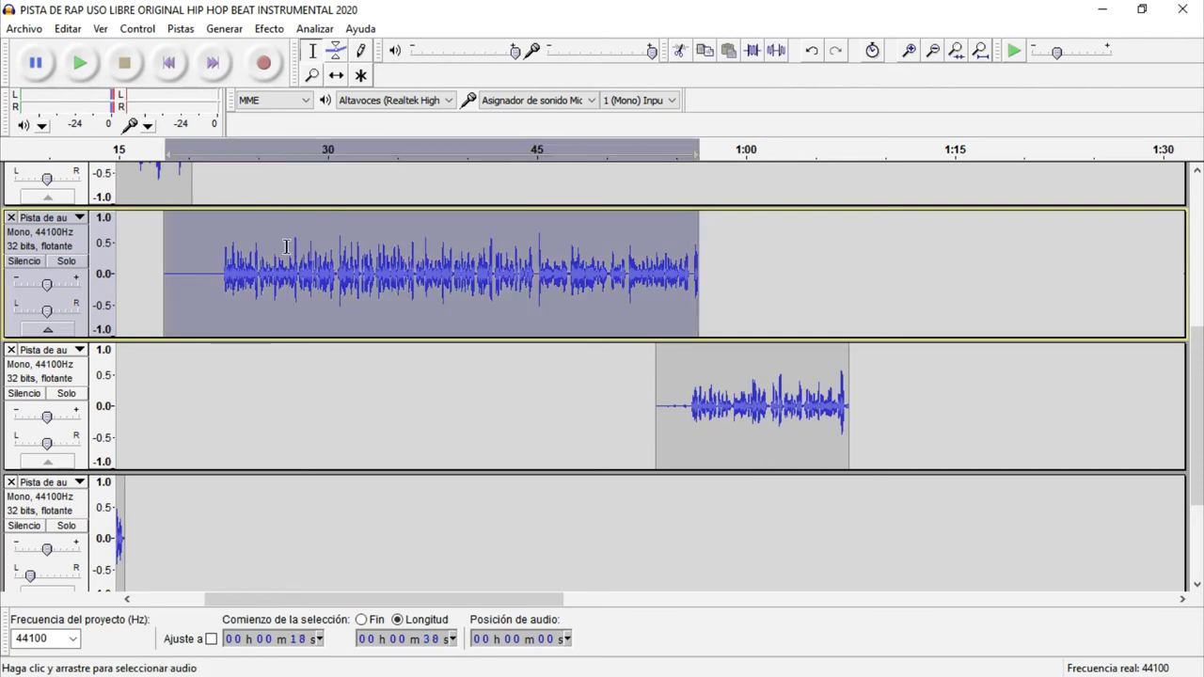
{"action": "left_click", "coordinate": [270, 29]}
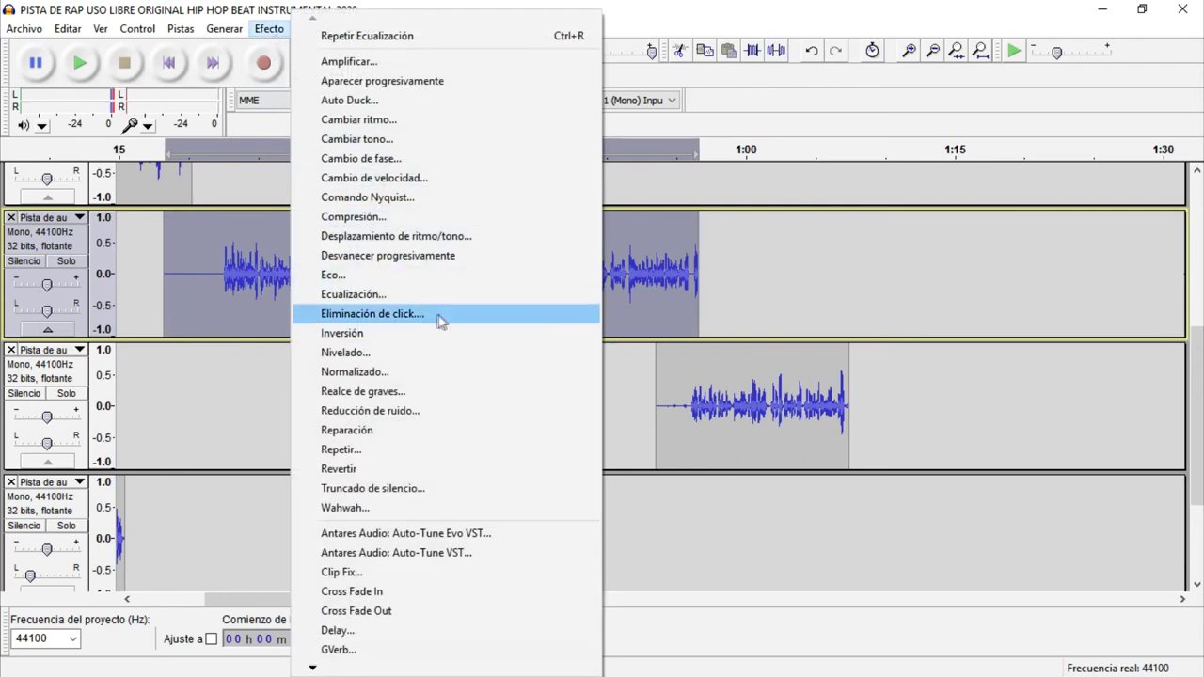
{"action": "left_click", "coordinate": [418, 216]}
{"action": "left_click", "coordinate": [701, 534]}
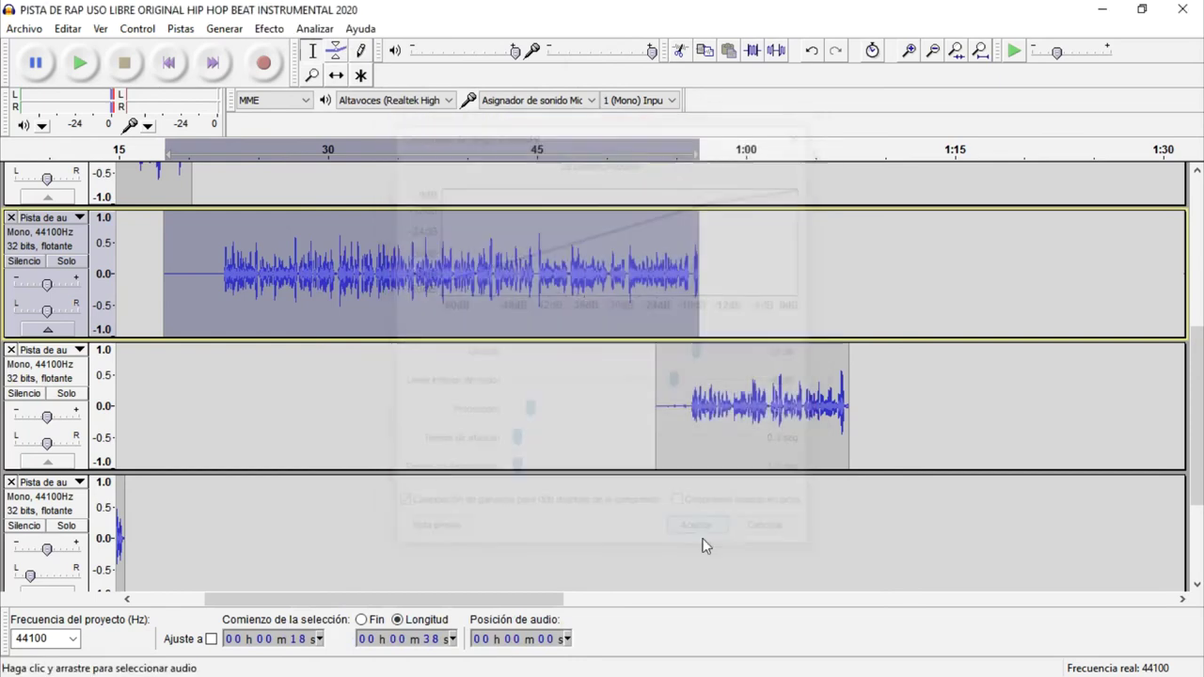
- Level the second vocal clip at Moderado with a -65 dB noise threshold, and normalize it to -3.0 dB with DC offset removed
{"action": "left_click", "coordinate": [269, 28]}
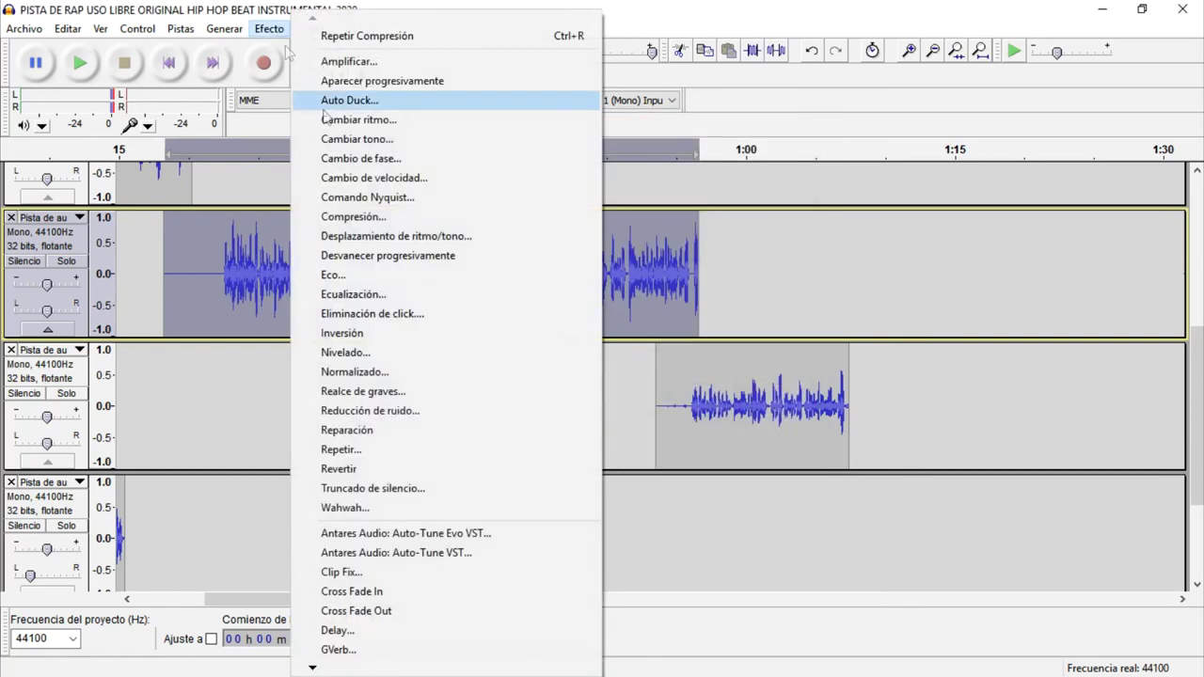
{"action": "left_click", "coordinate": [443, 355]}
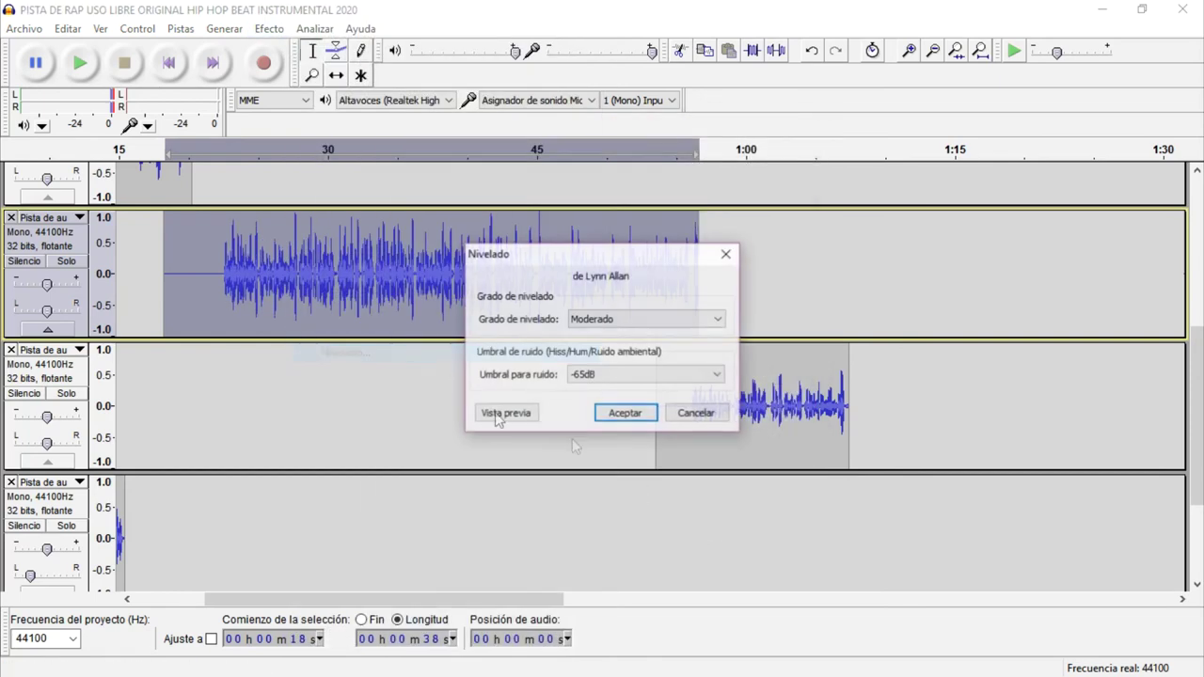
{"action": "left_click", "coordinate": [632, 415]}
{"action": "left_click", "coordinate": [269, 28]}
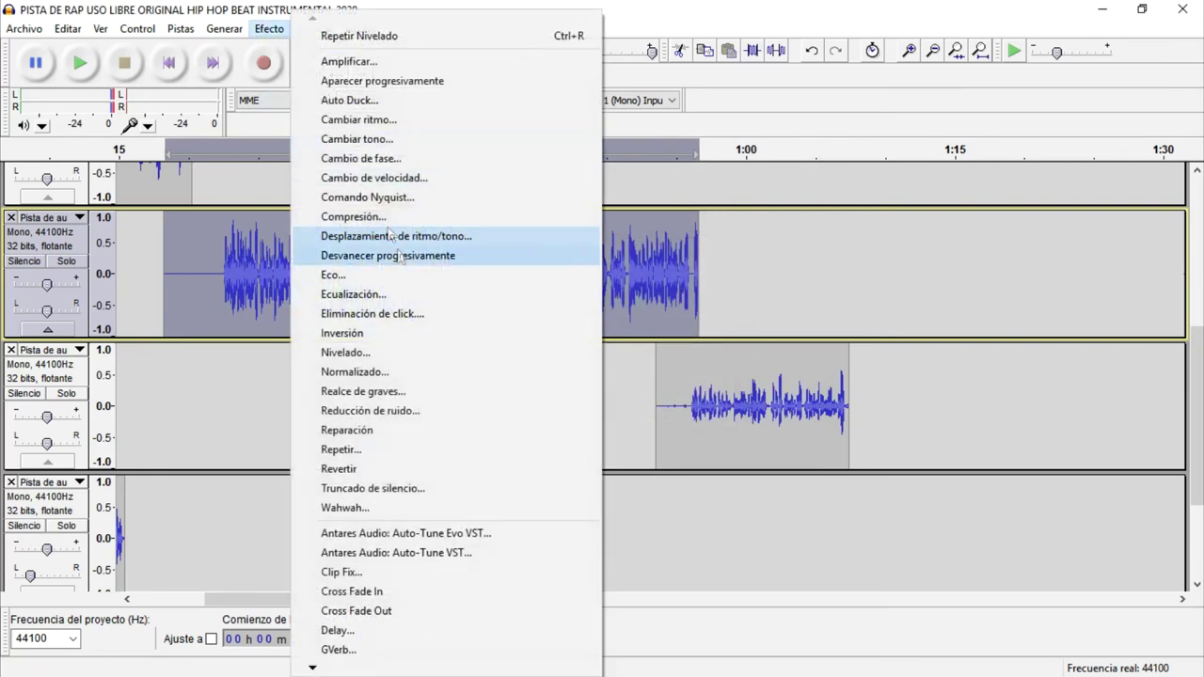
{"action": "left_click", "coordinate": [411, 373]}
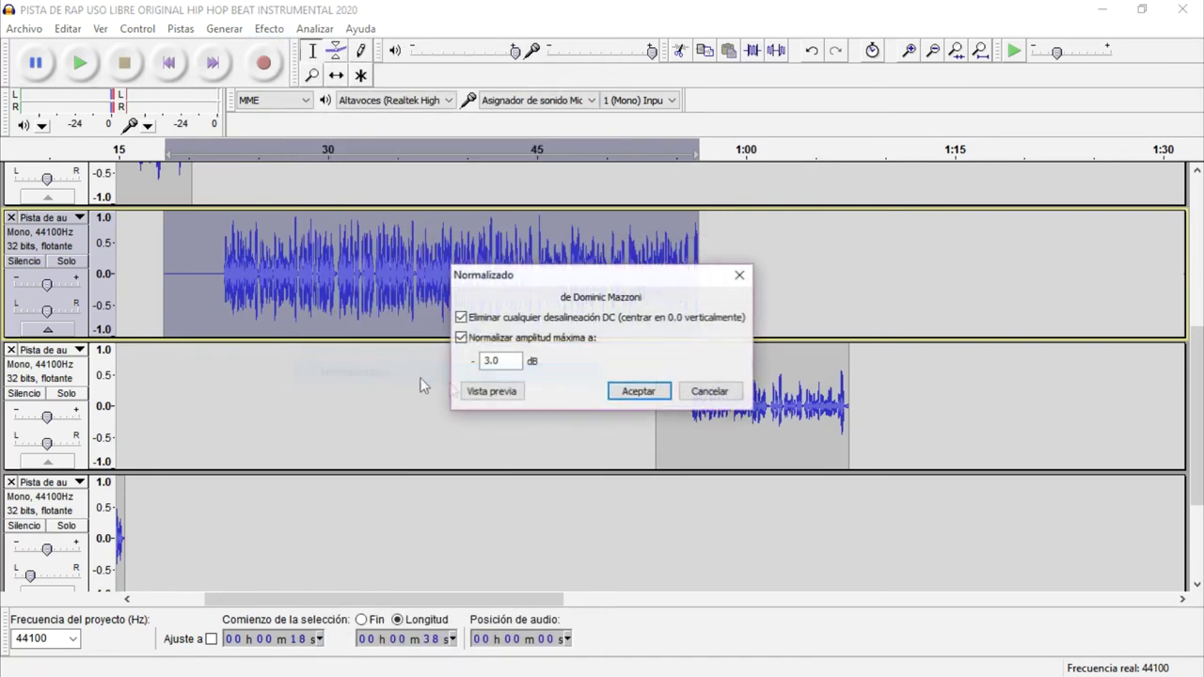
{"action": "left_click", "coordinate": [637, 396]}
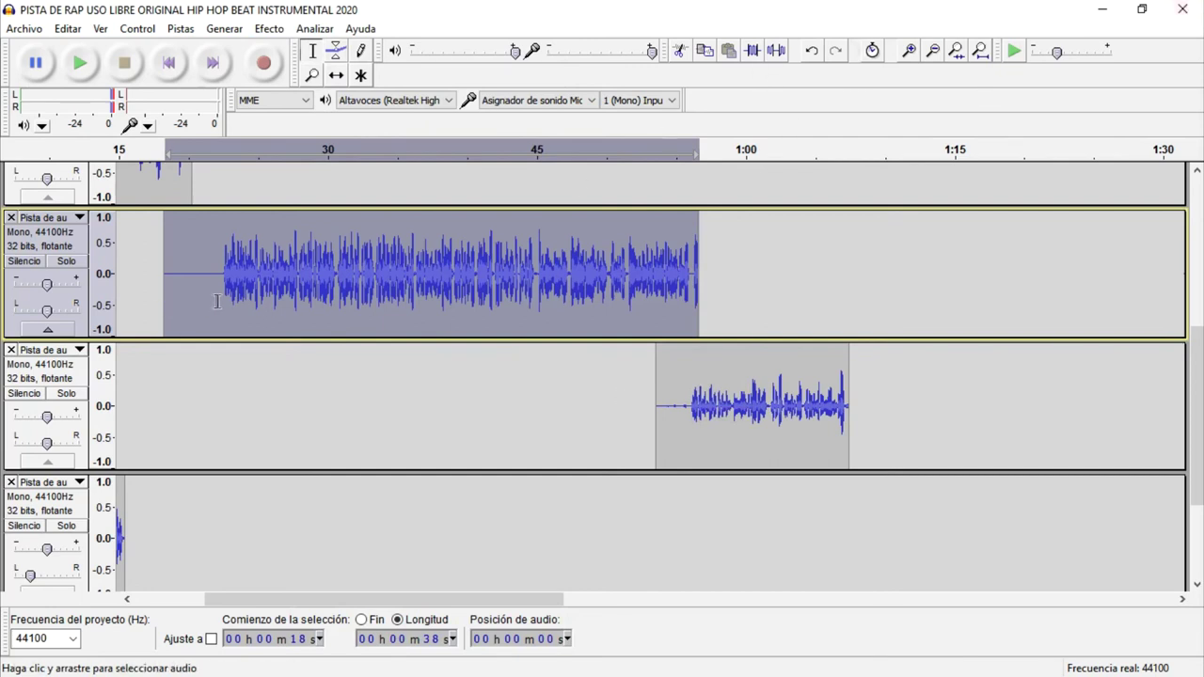
- Play the processed second vocal from about 30 s, first within the mix and again with its track soloed
{"action": "left_click", "coordinate": [338, 287]}
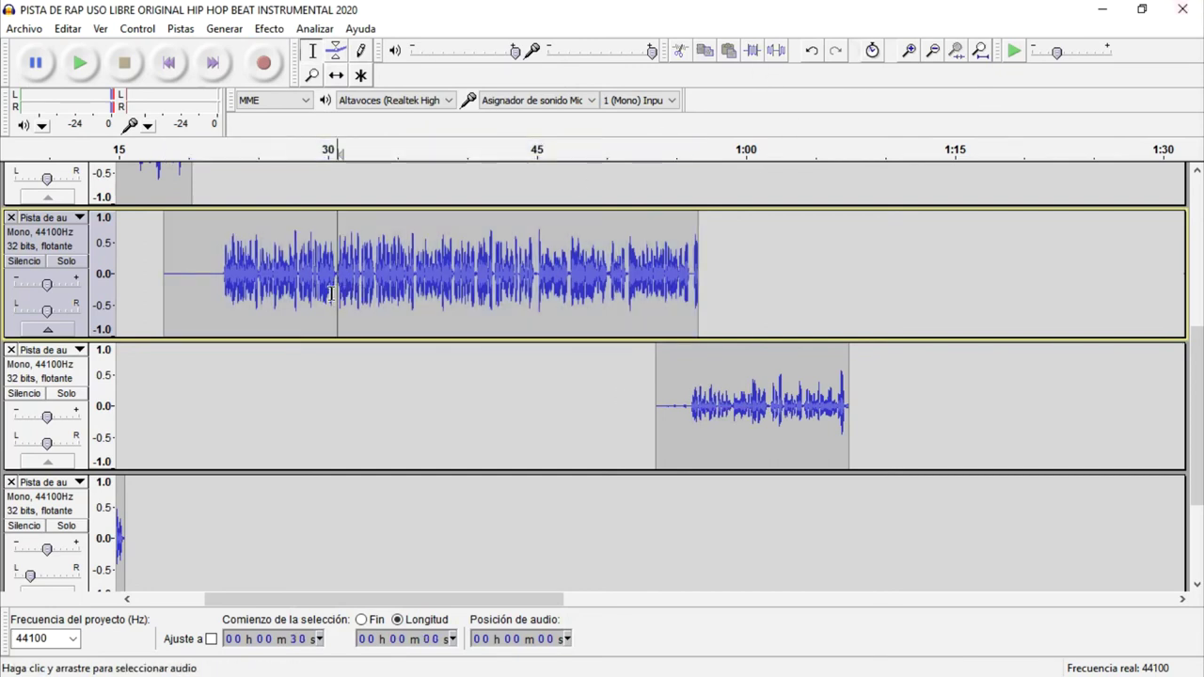
{"action": "left_click", "coordinate": [332, 296]}
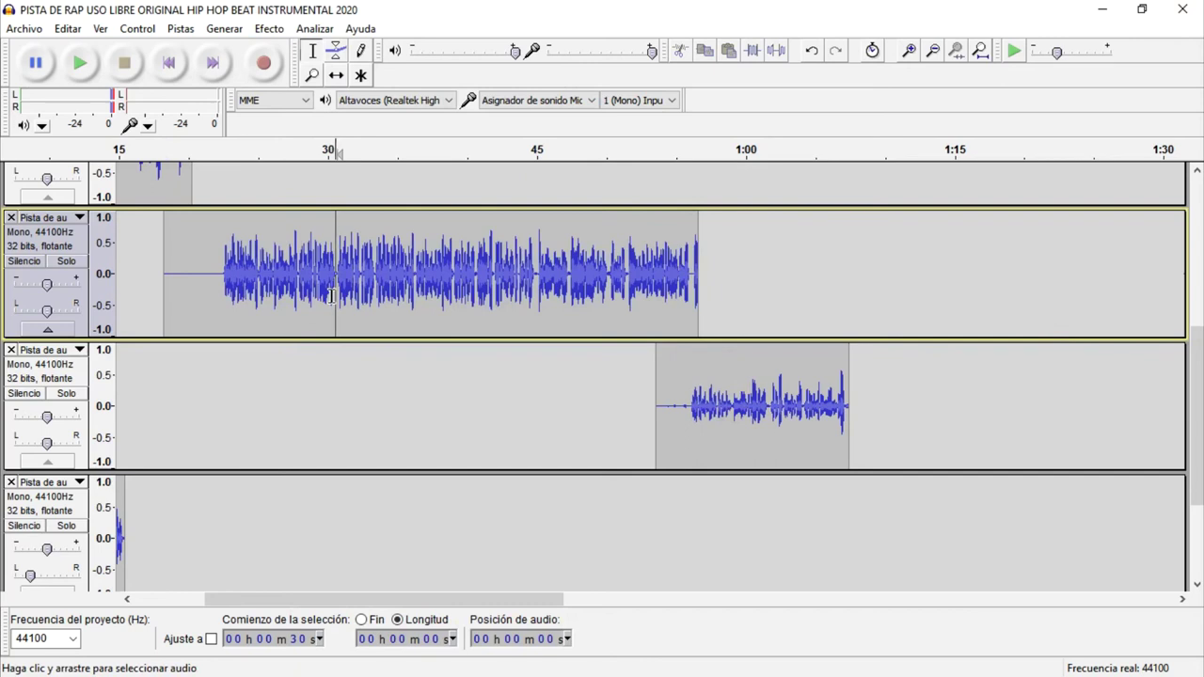
{"action": "key", "text": "space"}
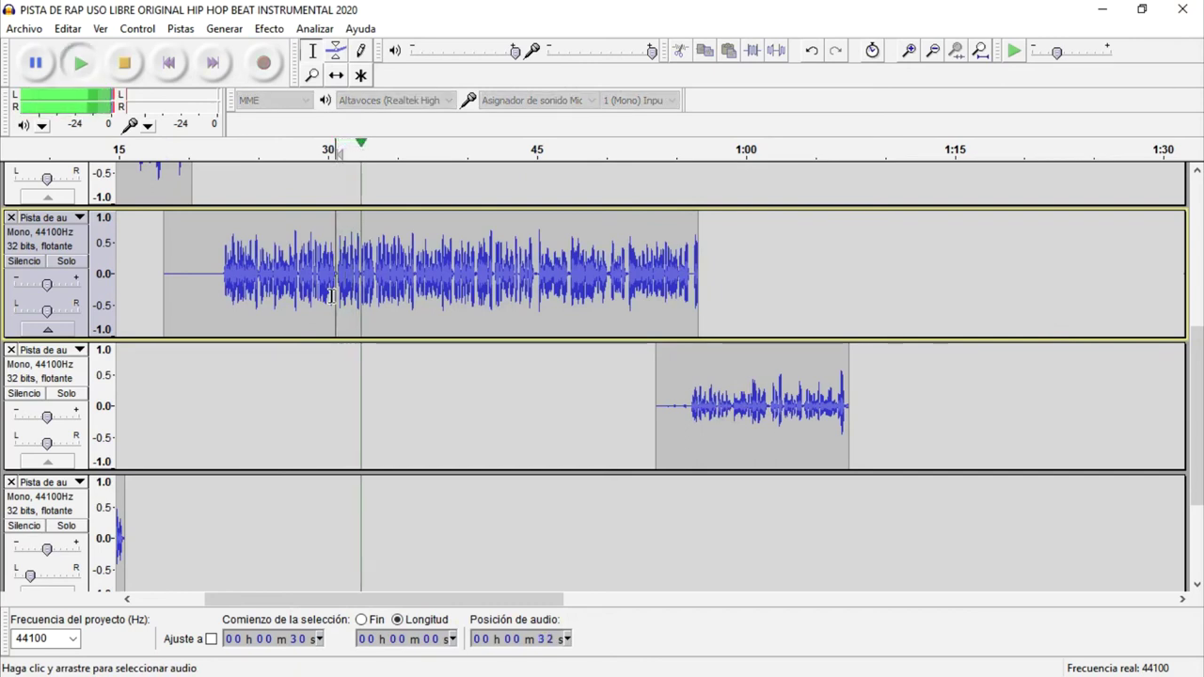
{"action": "key", "text": "space"}
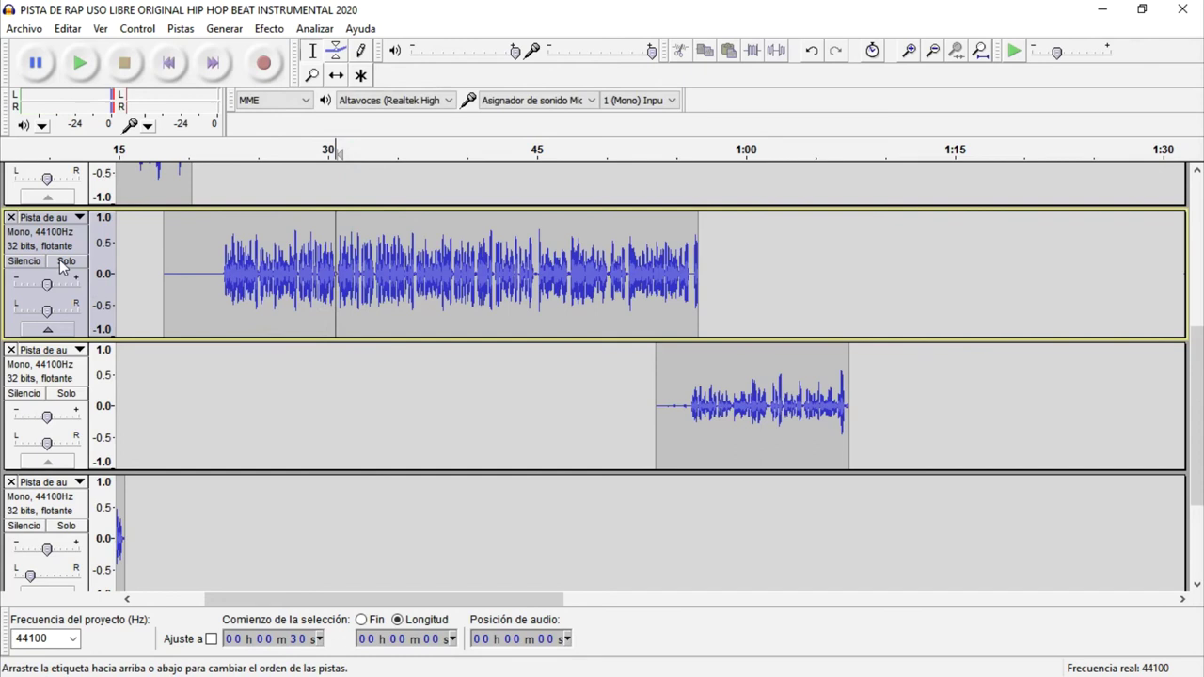
{"action": "left_click", "coordinate": [59, 259]}
{"action": "key", "text": "space"}
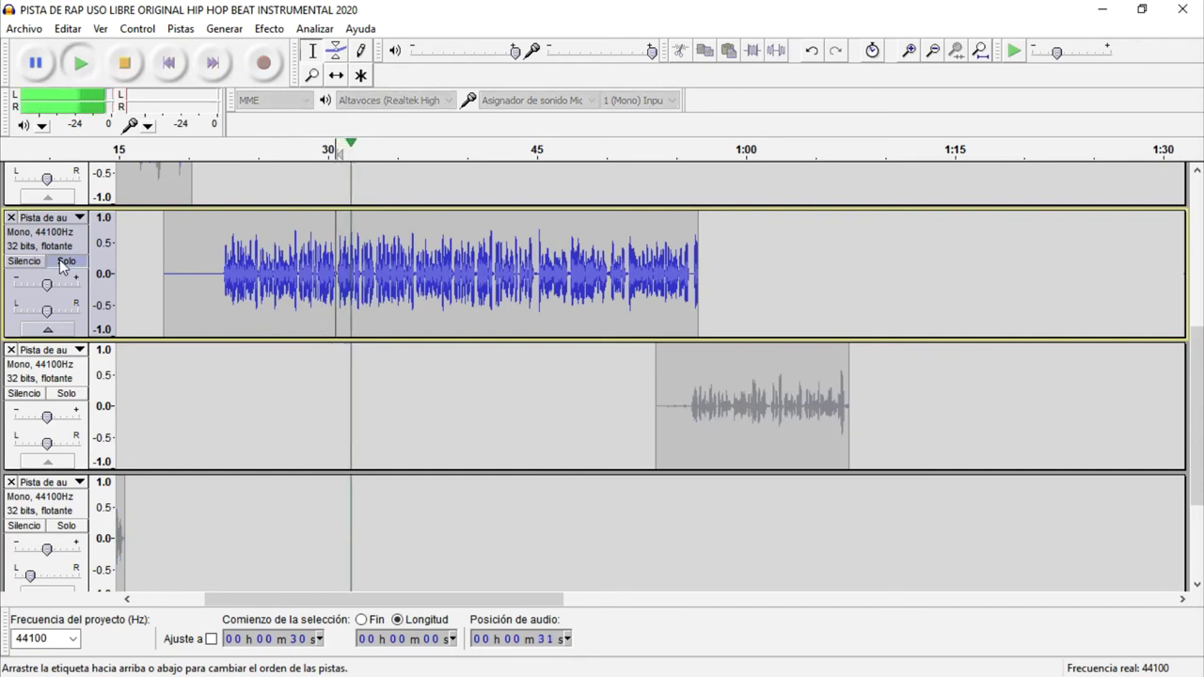
{"action": "key", "text": "space"}
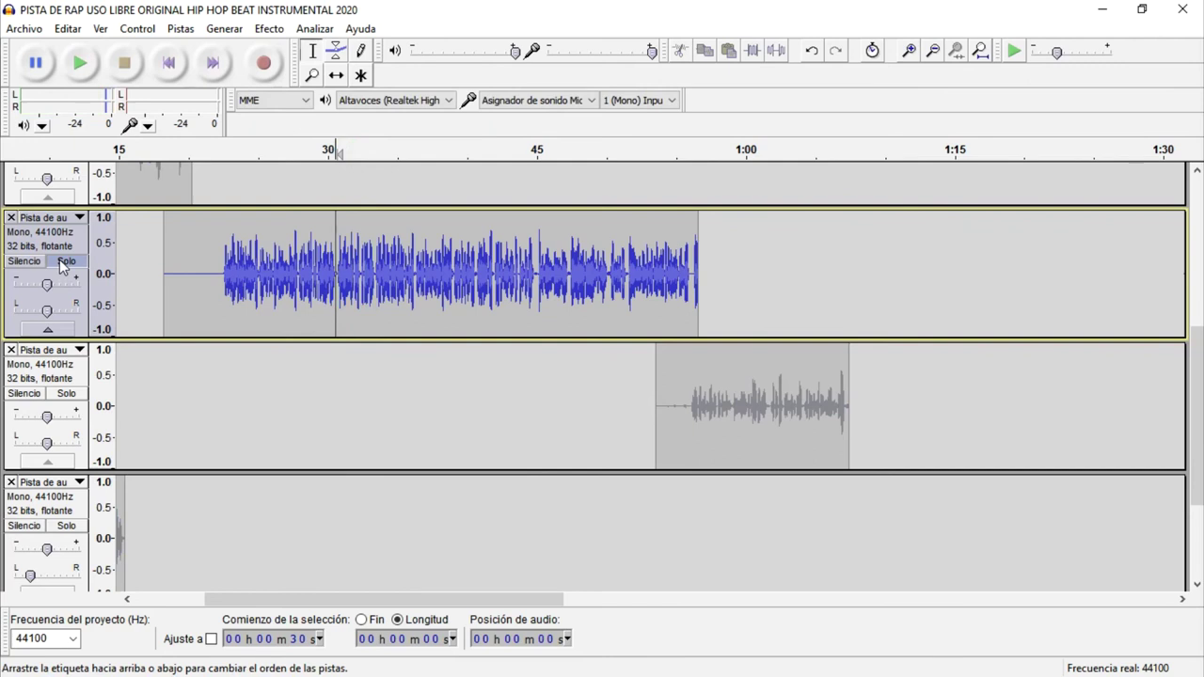
- Delete the vocal track below the second vocal, whose clip starts at about 53 s
{"action": "left_click", "coordinate": [62, 266]}
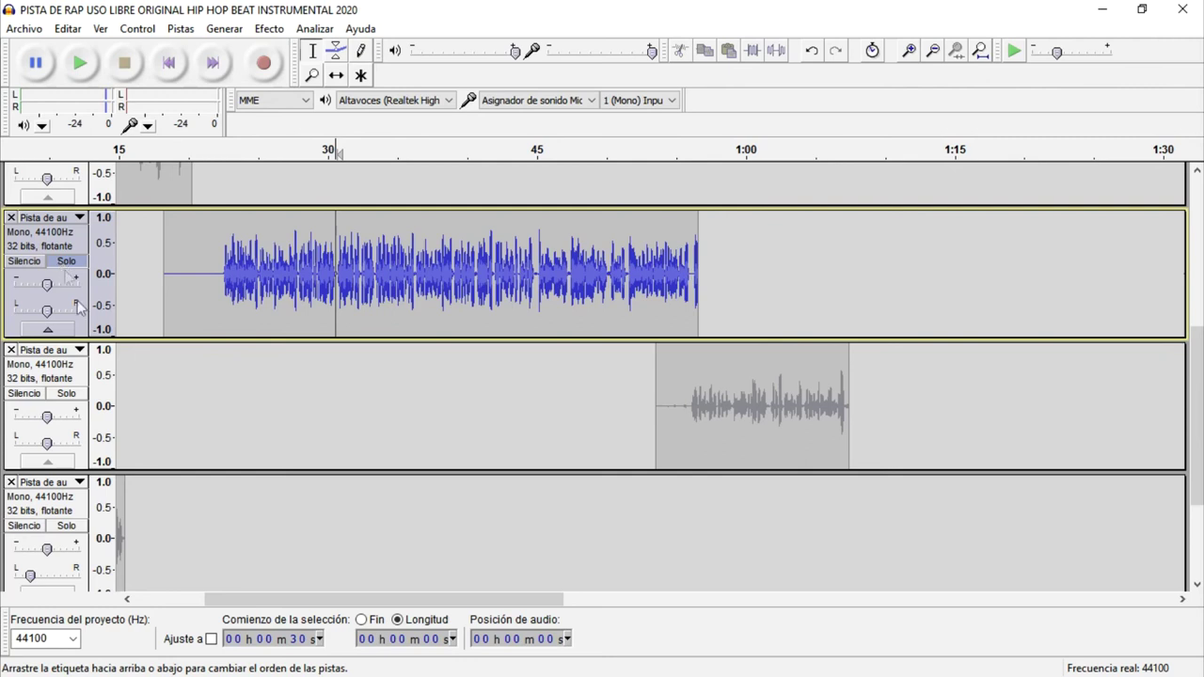
{"action": "double_click", "coordinate": [761, 422]}
{"action": "left_click", "coordinate": [11, 353]}
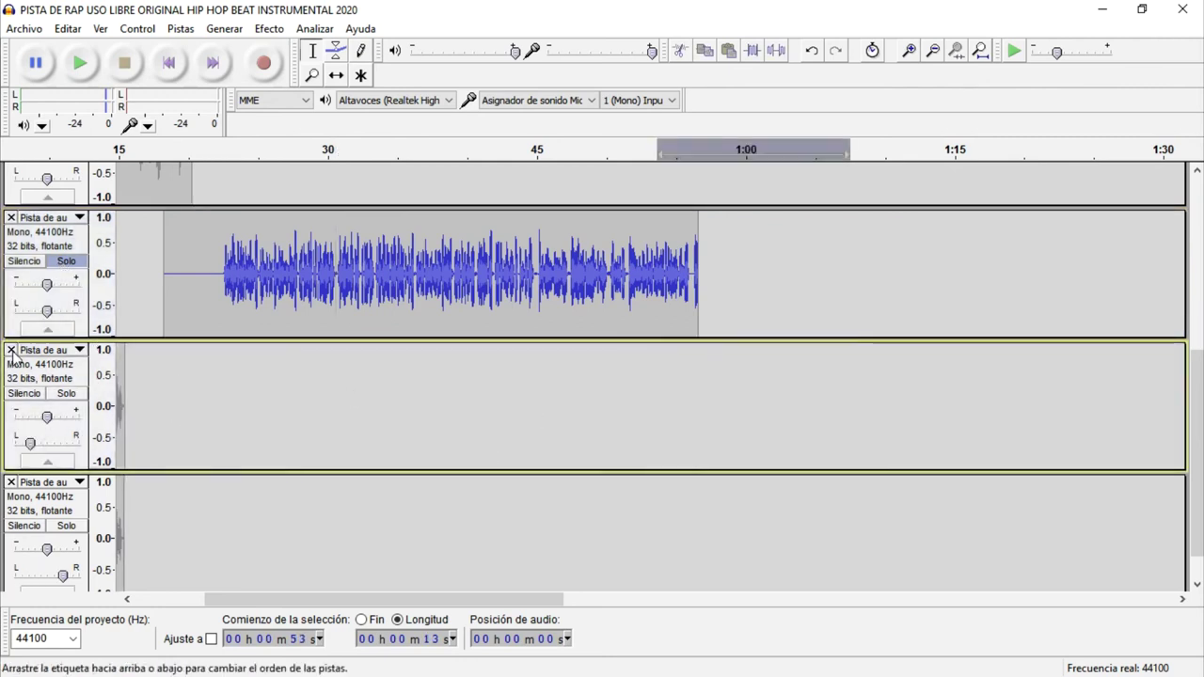
- Take the second vocal track out of solo so all tracks are active in the mix
{"action": "key", "text": "ctrl+f"}
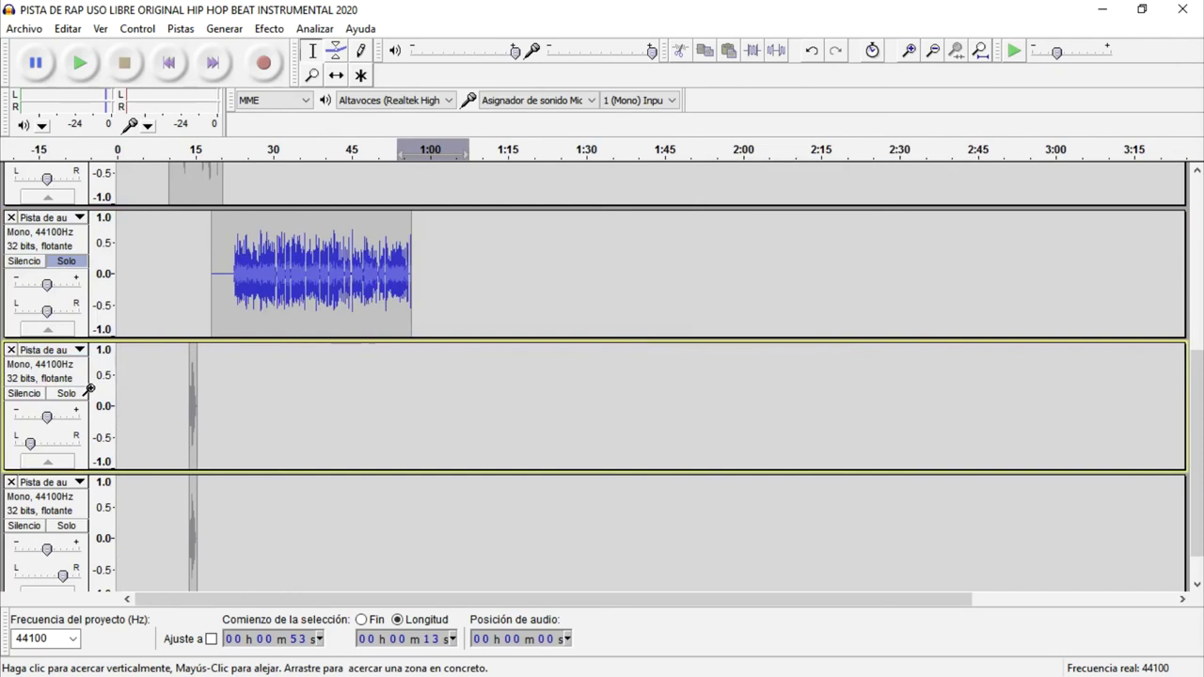
{"action": "scroll", "coordinate": [242, 475], "scroll_direction": "up", "scroll_amount": 3}
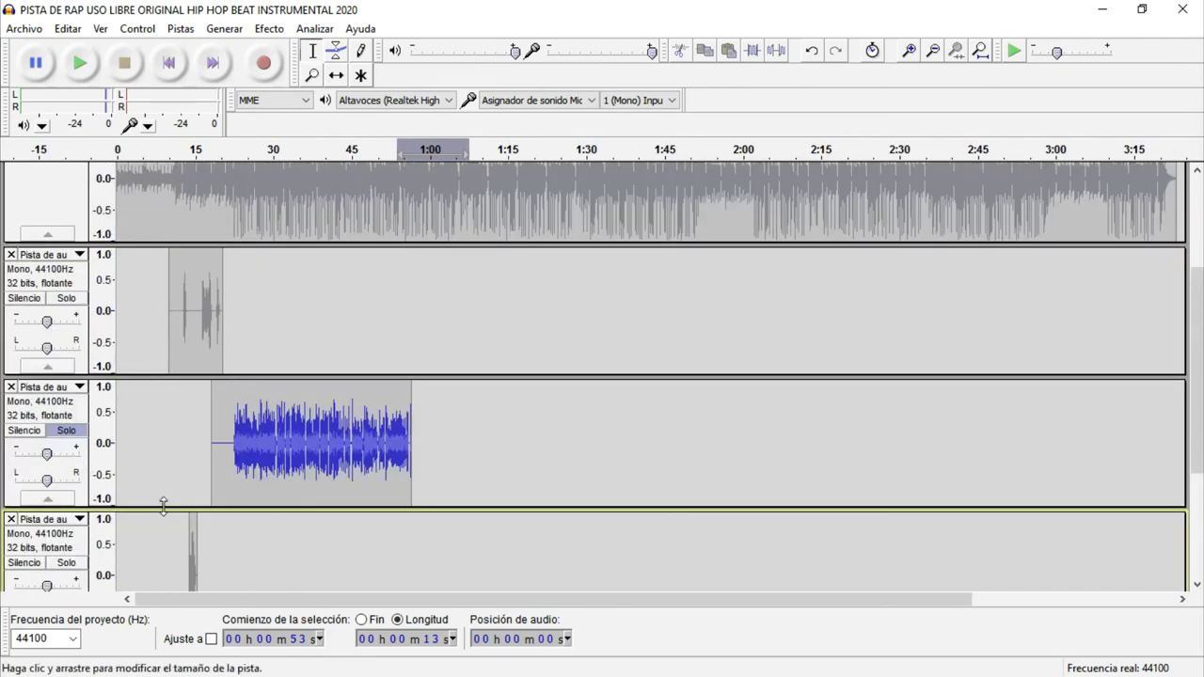
{"action": "left_click", "coordinate": [175, 470]}
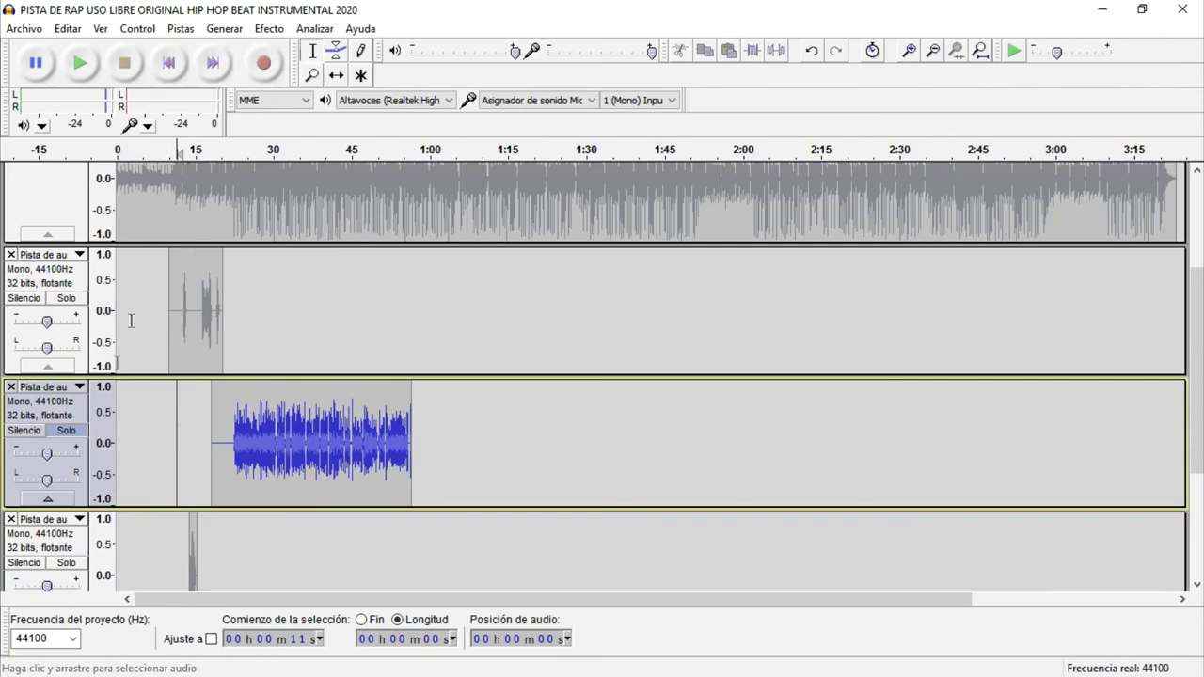
{"action": "left_click", "coordinate": [72, 430]}
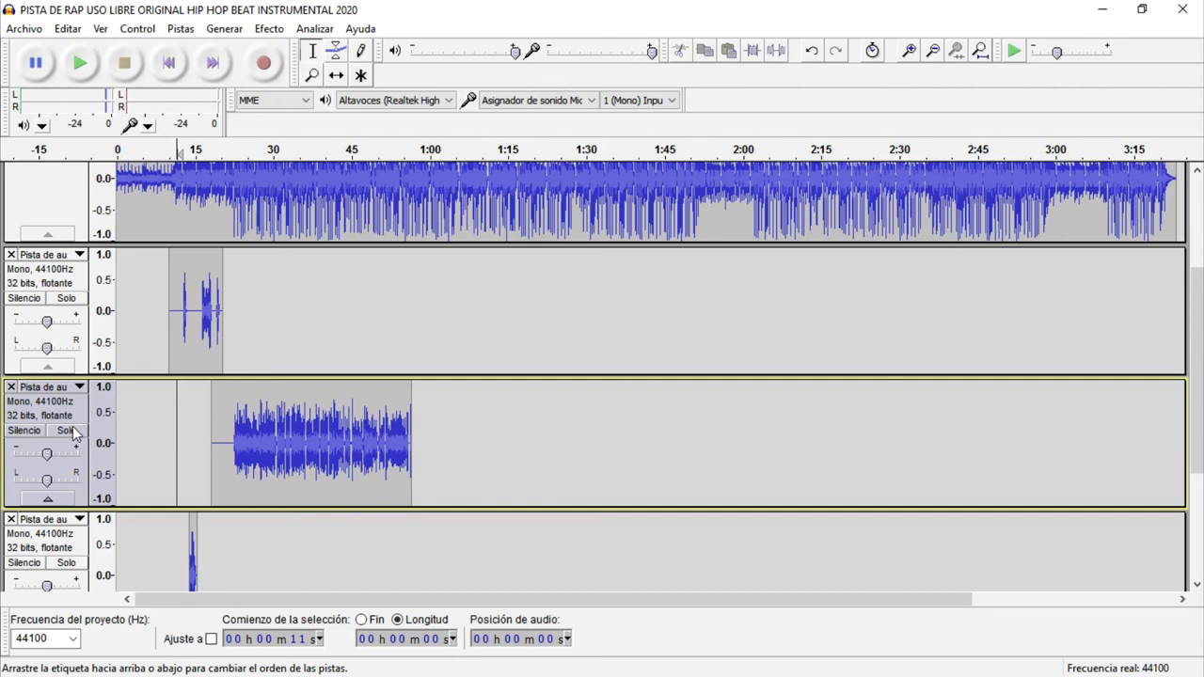
- Play the full mix from about 11 s, ahead of the second vocal clip
{"action": "left_click", "coordinate": [364, 453]}
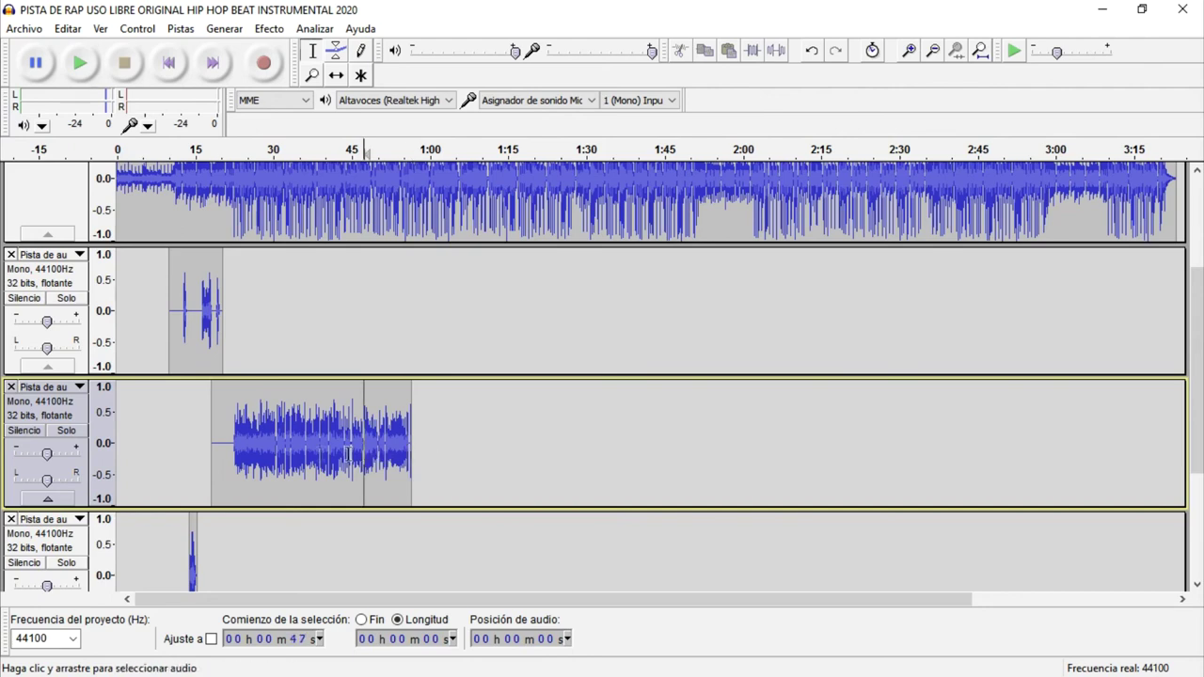
{"action": "left_click", "coordinate": [177, 449]}
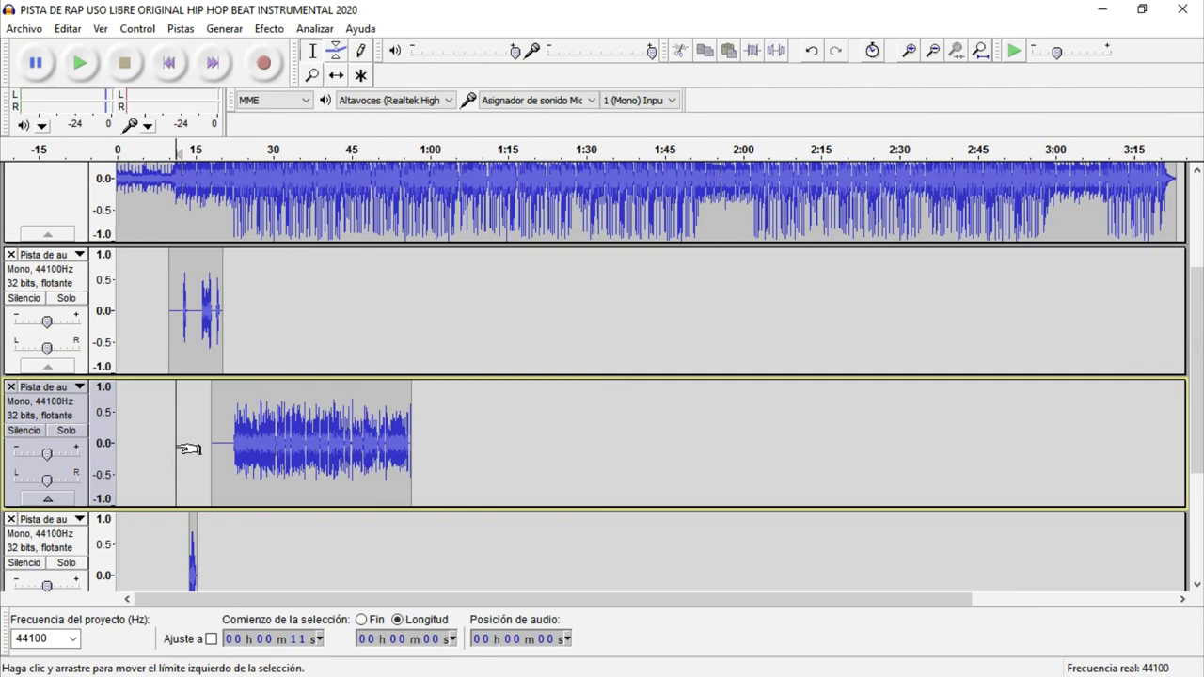
{"action": "key", "text": "space"}
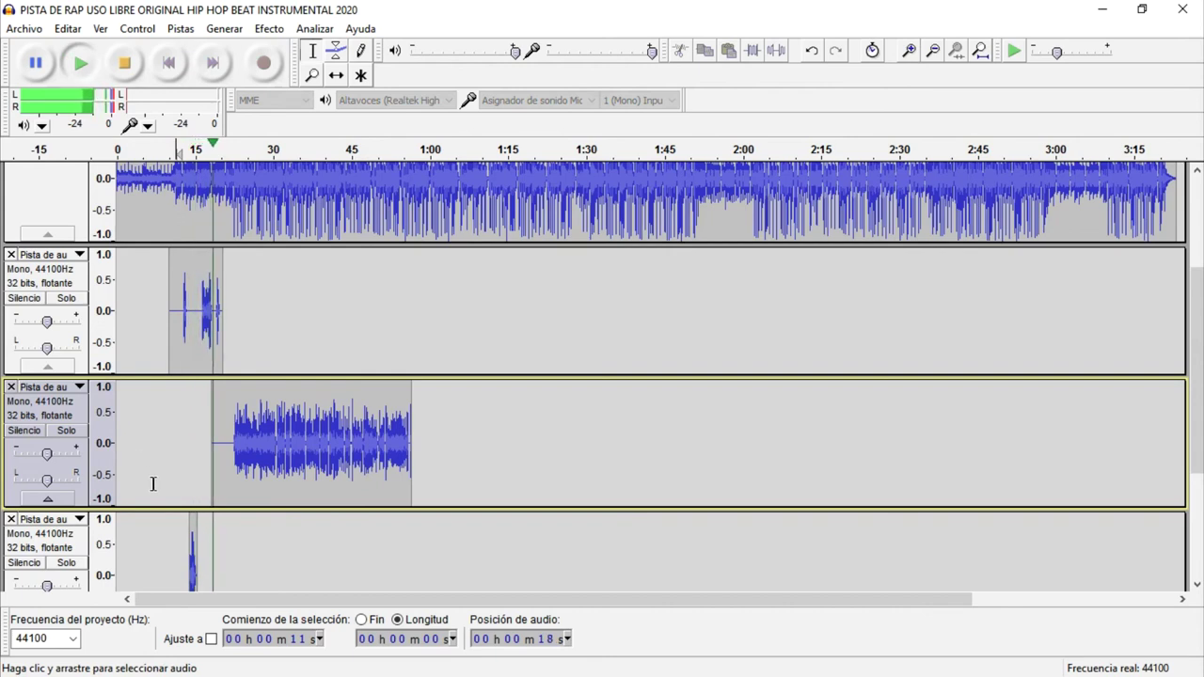
{"action": "scroll", "coordinate": [152, 488], "scroll_direction": "down", "scroll_amount": 1}
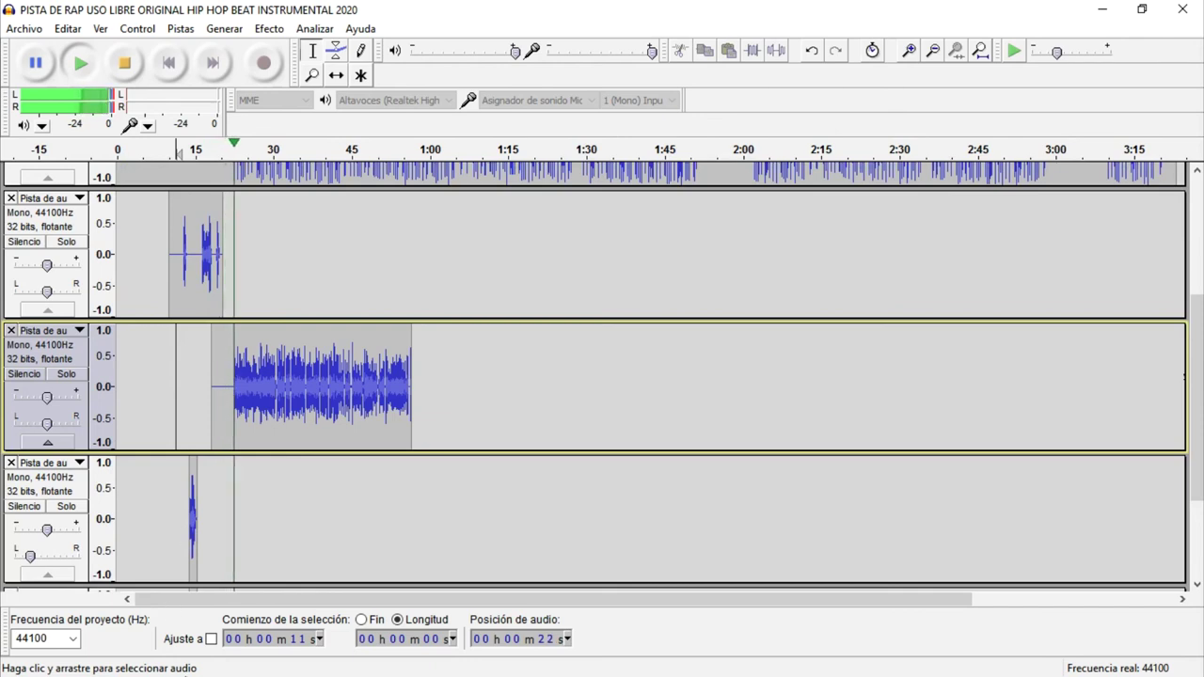
- Switch to the Word lyrics during playback and highlight each line of the verse starting "Que pasa nadie te abraza" in turn
{"action": "key", "text": "super"}
{"action": "left_click", "coordinate": [226, 659]}
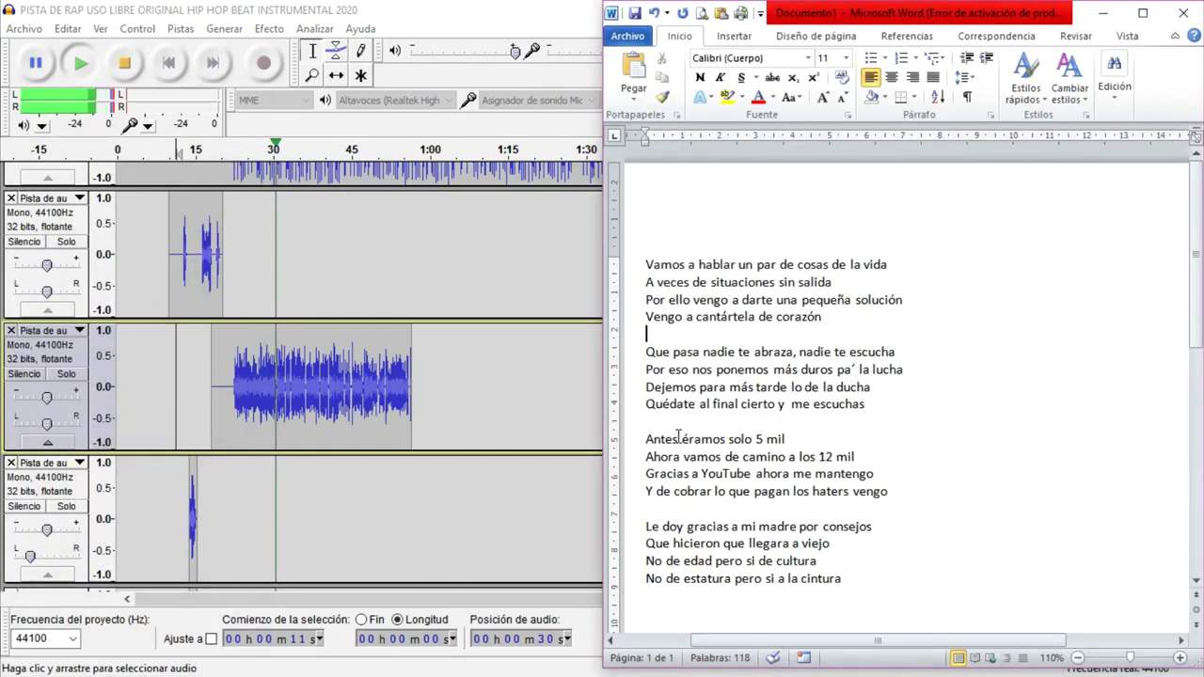
{"action": "double_click", "coordinate": [721, 353]}
{"action": "triple_click", "coordinate": [707, 353]}
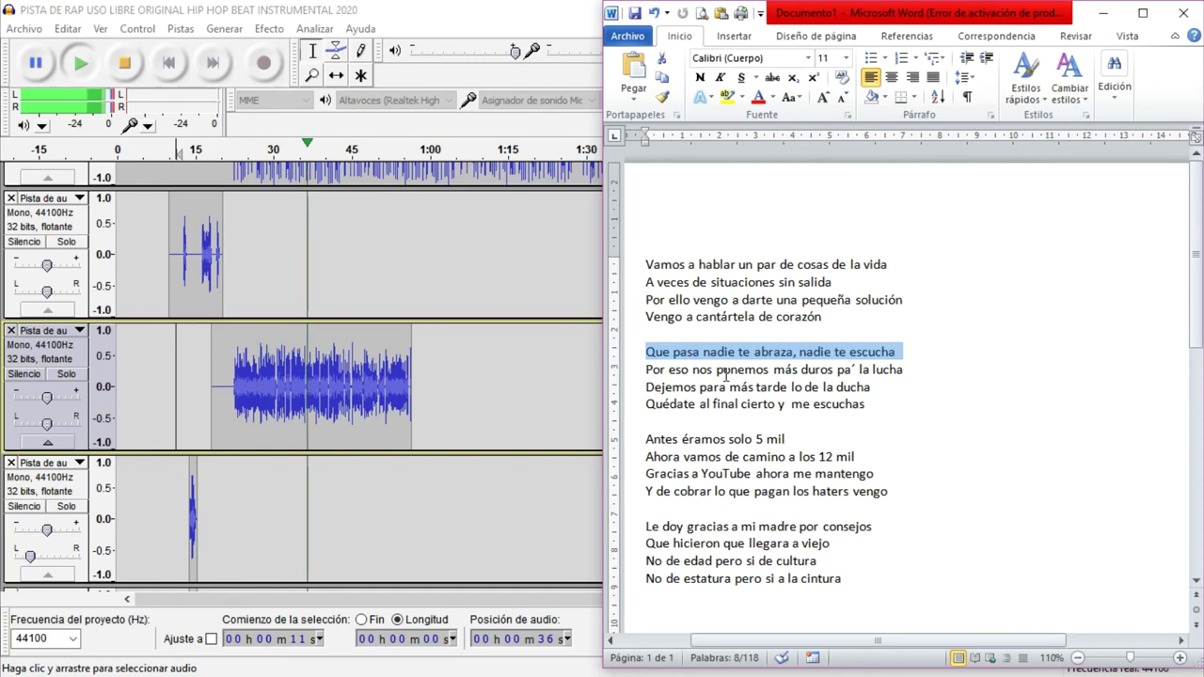
{"action": "double_click", "coordinate": [729, 370]}
{"action": "triple_click", "coordinate": [729, 370]}
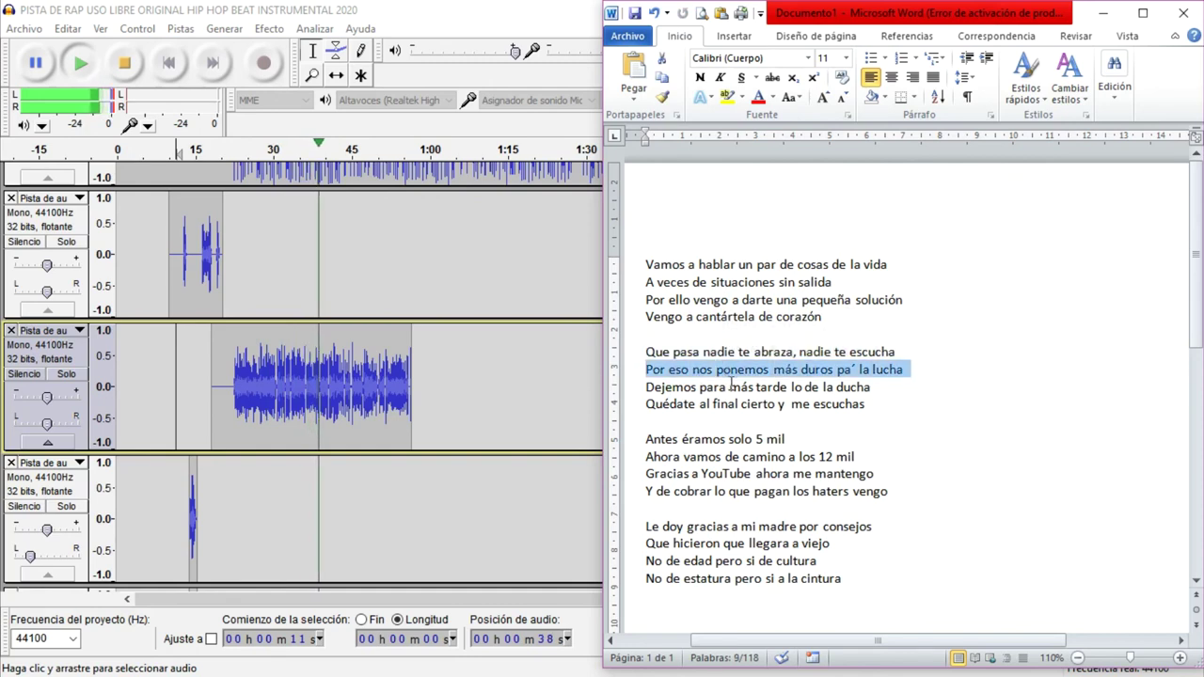
{"action": "double_click", "coordinate": [732, 387]}
{"action": "triple_click", "coordinate": [732, 386]}
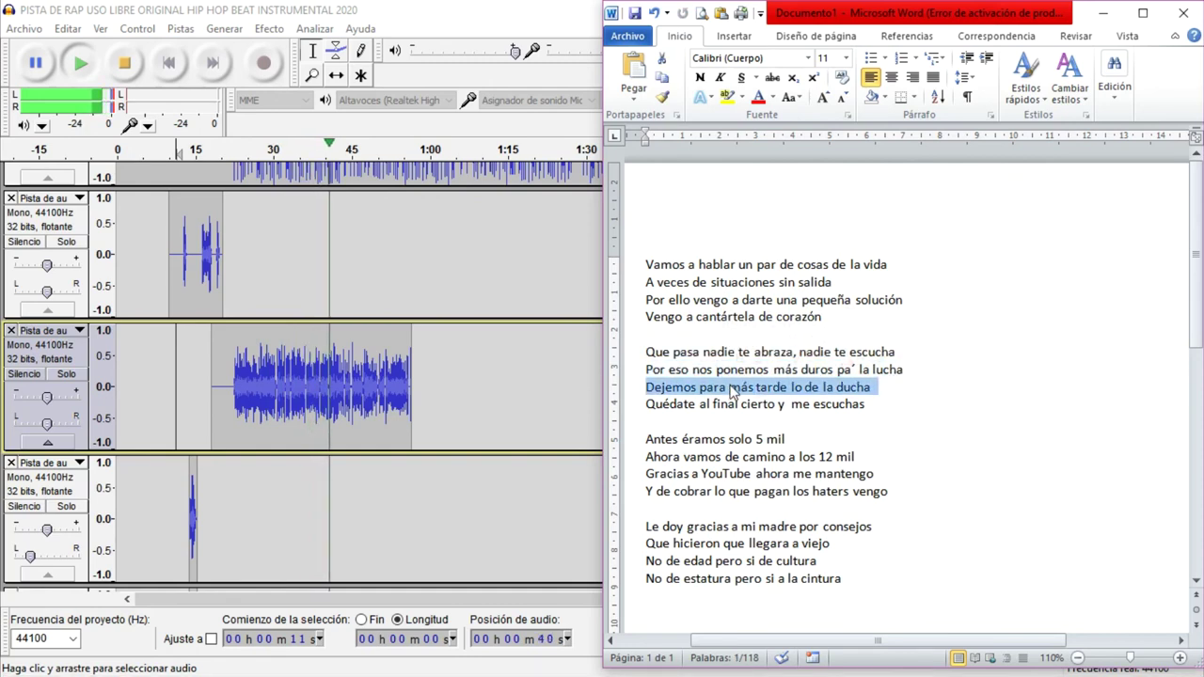
{"action": "left_click", "coordinate": [734, 405]}
{"action": "triple_click", "coordinate": [734, 406]}
- Follow the lyrics from "Antes éramos solo 5 mil" to "Le doy gracias a mi madre por consejos", and stop playback in Audacity
{"action": "triple_click", "coordinate": [732, 440]}
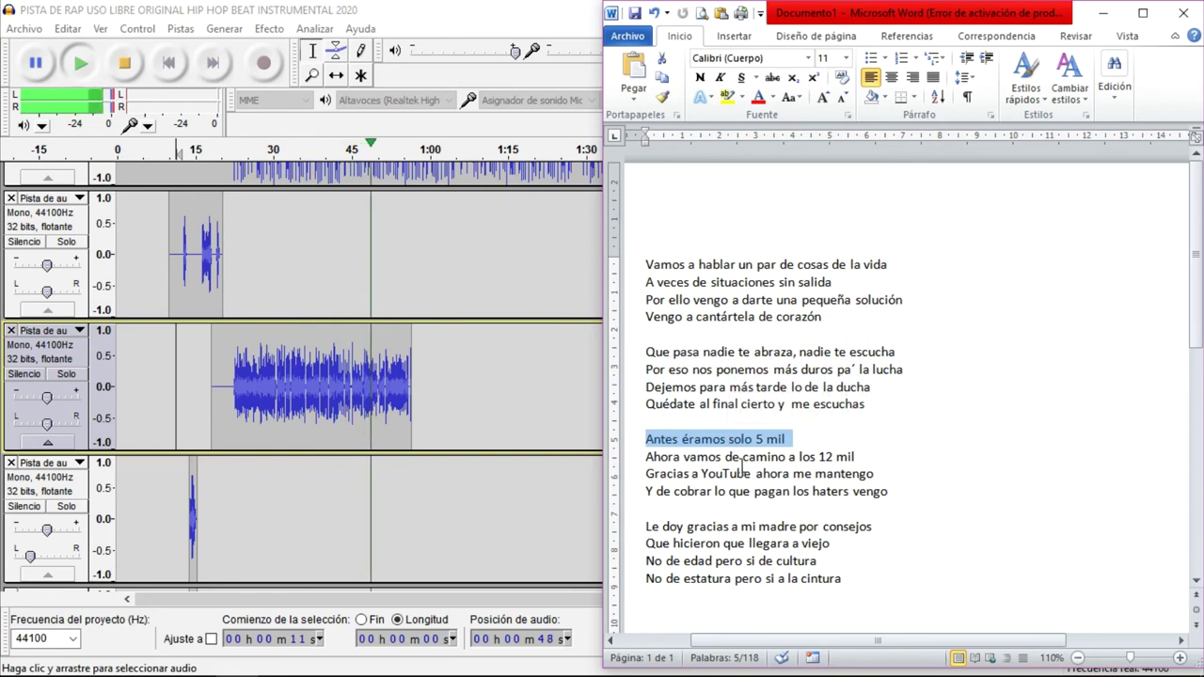
{"action": "triple_click", "coordinate": [744, 457]}
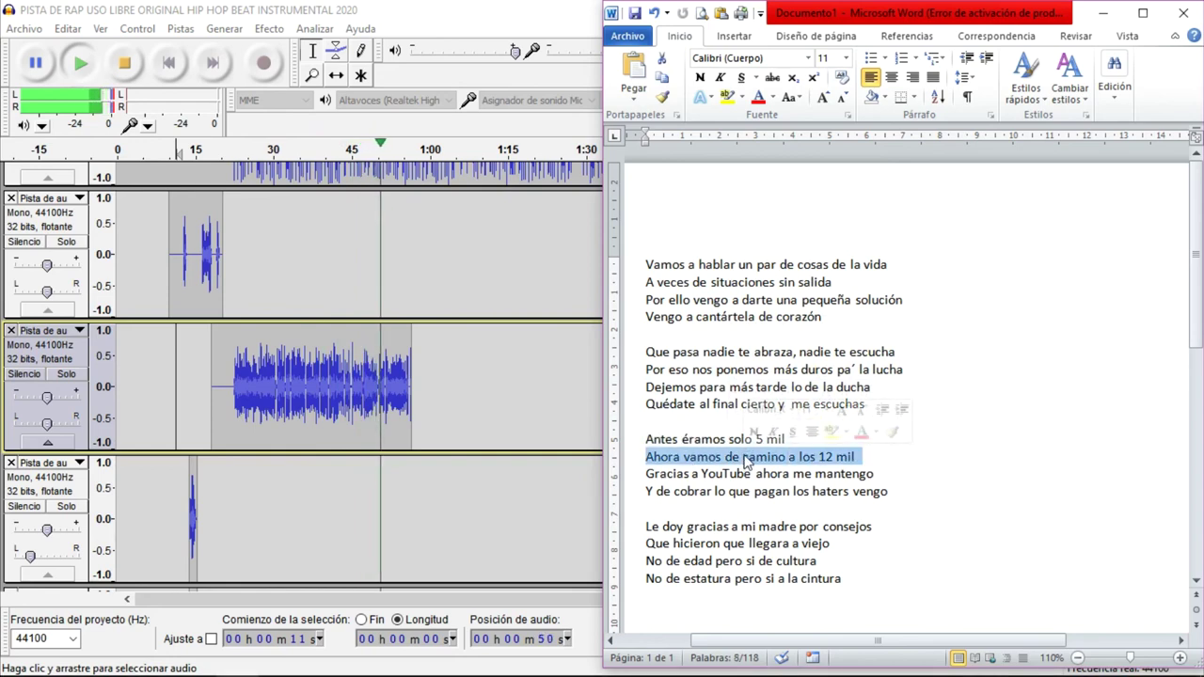
{"action": "double_click", "coordinate": [740, 473]}
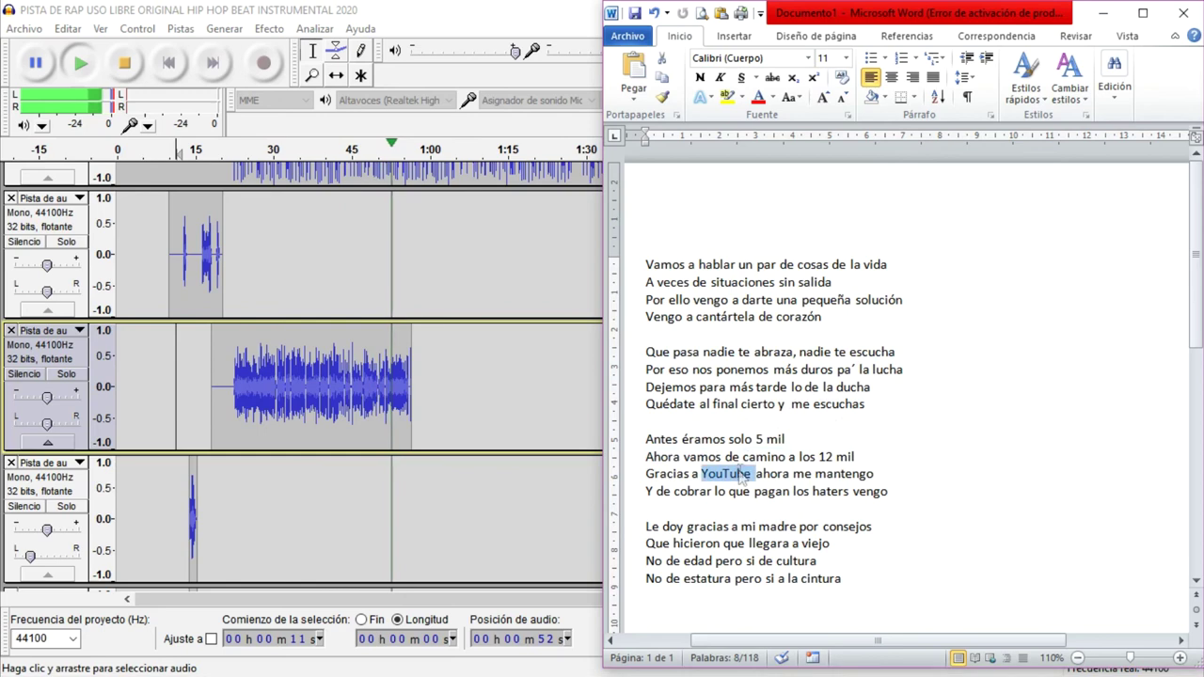
{"action": "triple_click", "coordinate": [732, 491]}
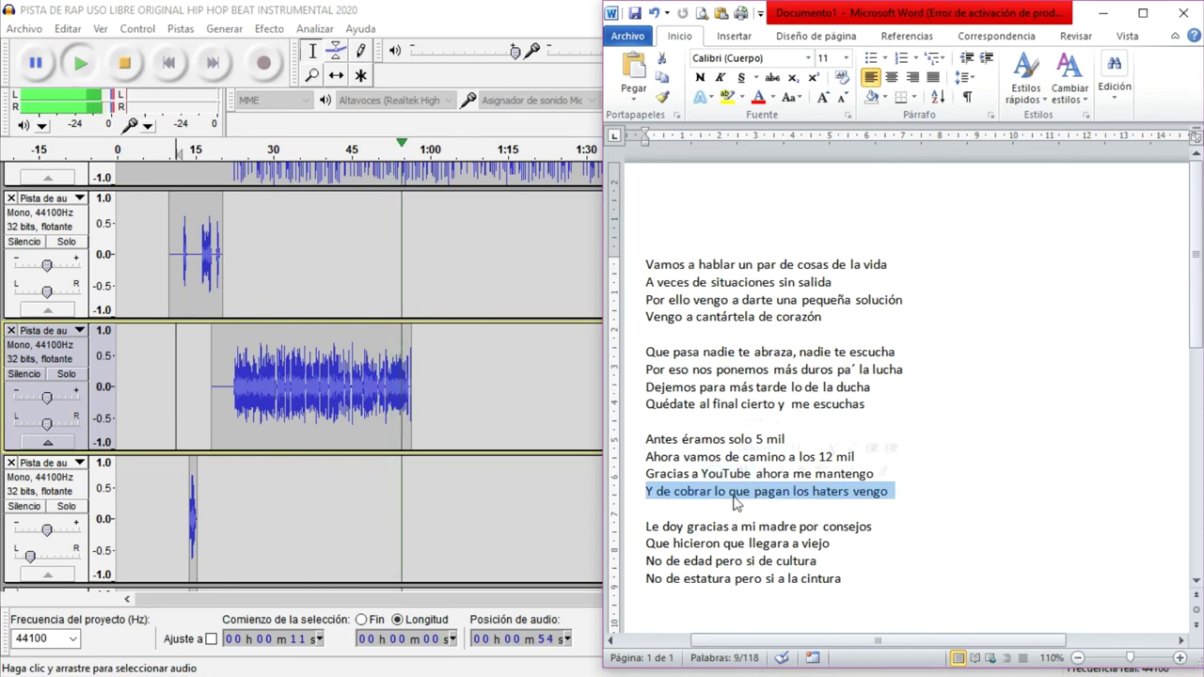
{"action": "scroll", "coordinate": [732, 496], "scroll_direction": "down", "scroll_amount": 1}
{"action": "scroll", "coordinate": [732, 496], "scroll_direction": "down", "scroll_amount": 2}
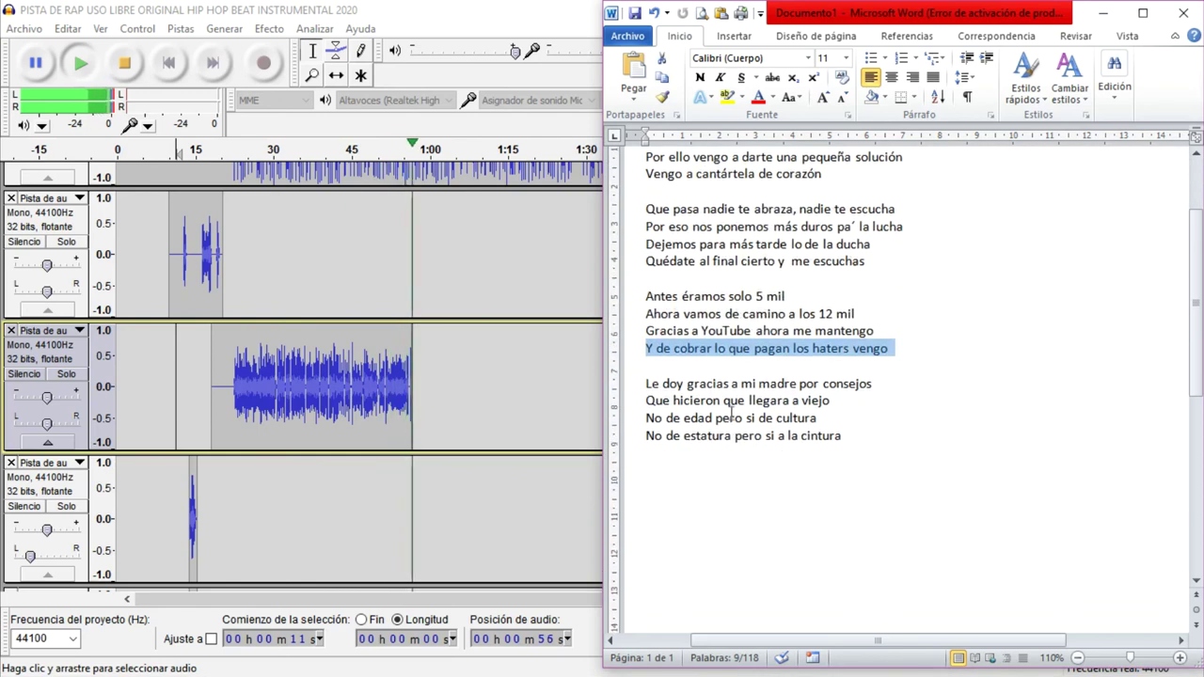
{"action": "triple_click", "coordinate": [725, 383]}
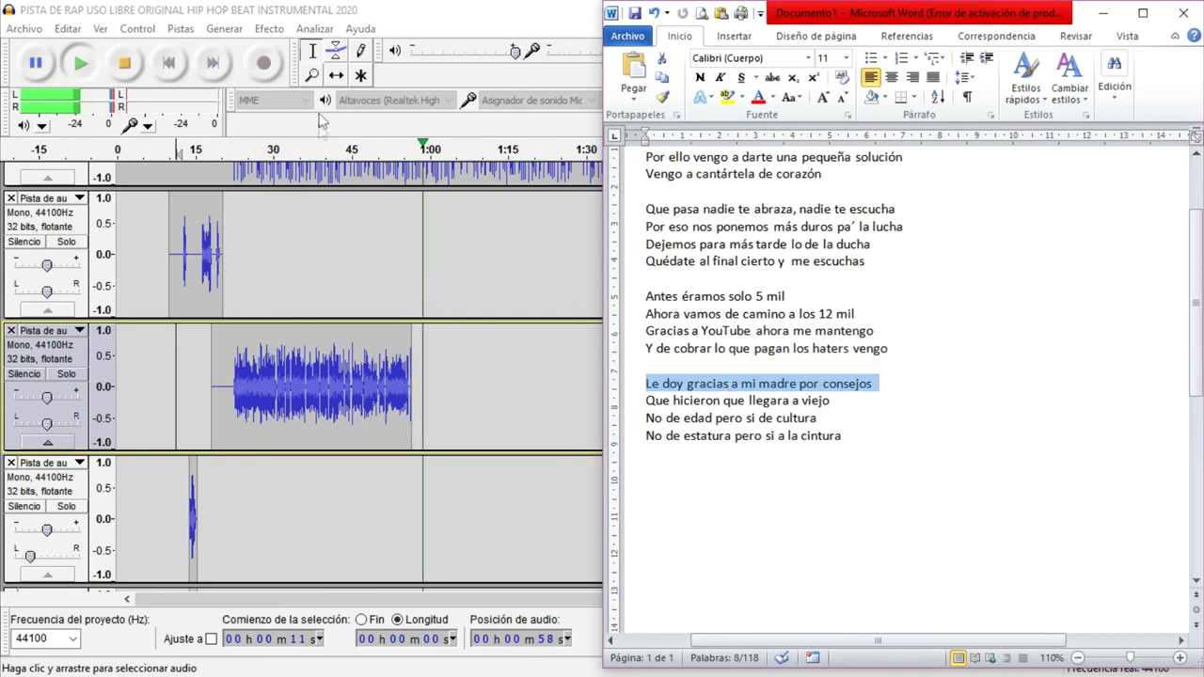
{"action": "left_click", "coordinate": [129, 72]}
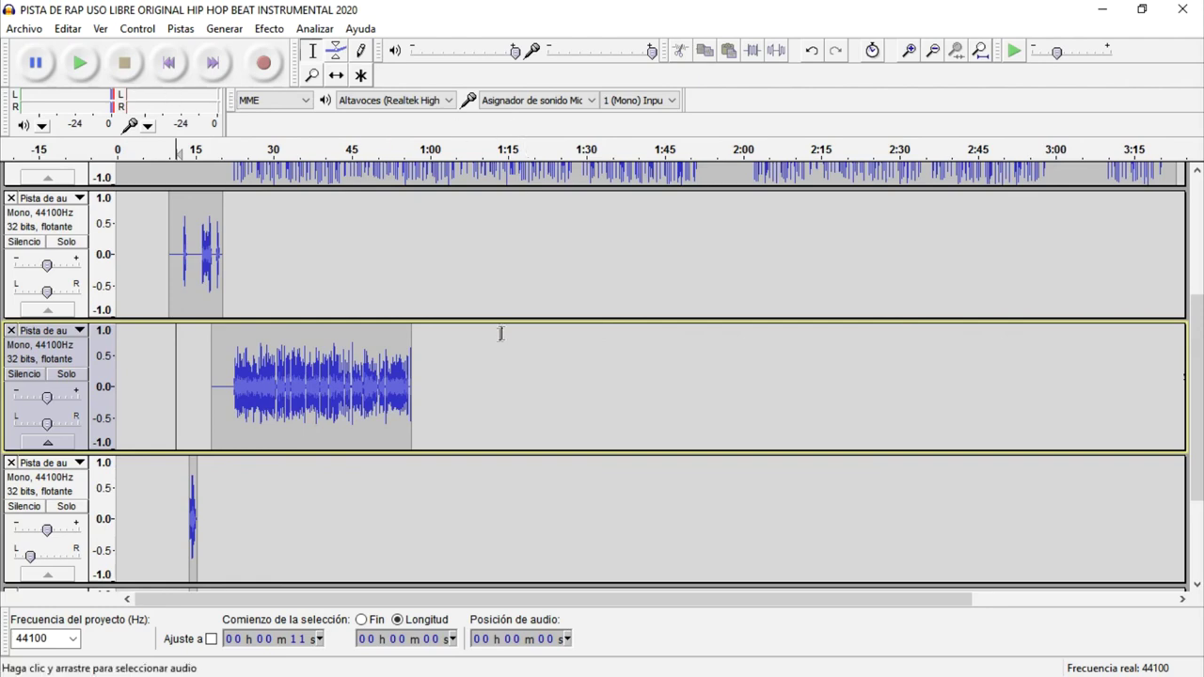
{"action": "scroll", "coordinate": [500, 336], "scroll_direction": "down", "scroll_amount": 3}
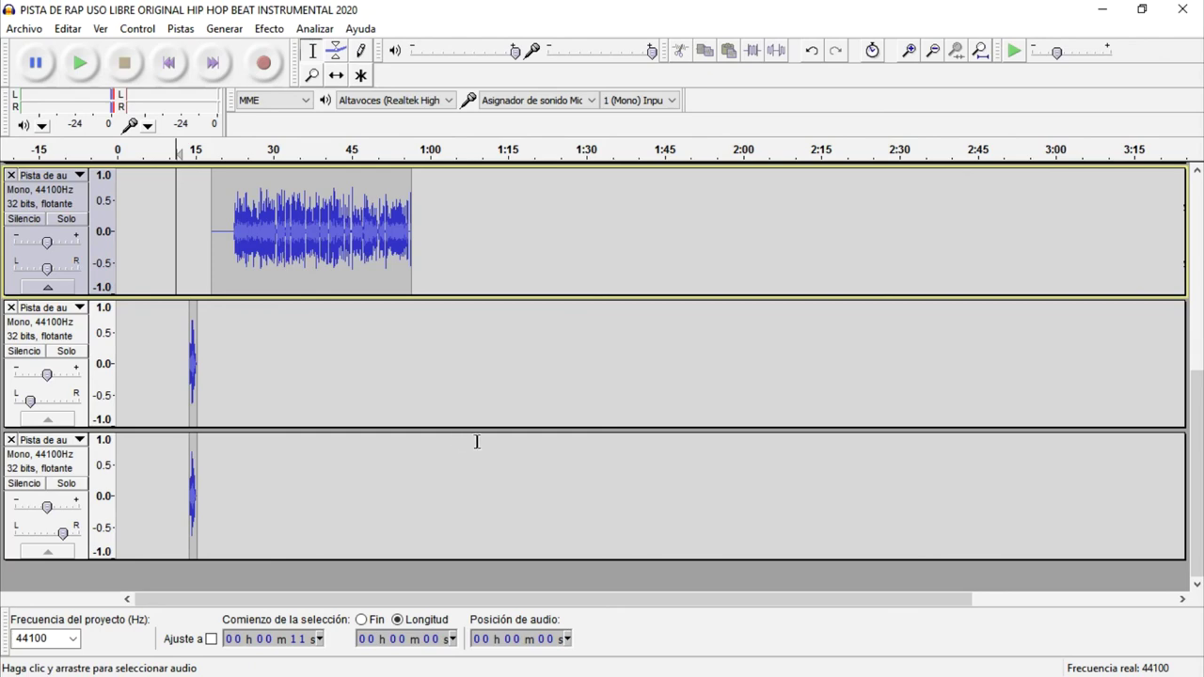
{"action": "key", "text": "super"}
{"action": "left_click", "coordinate": [551, 666]}
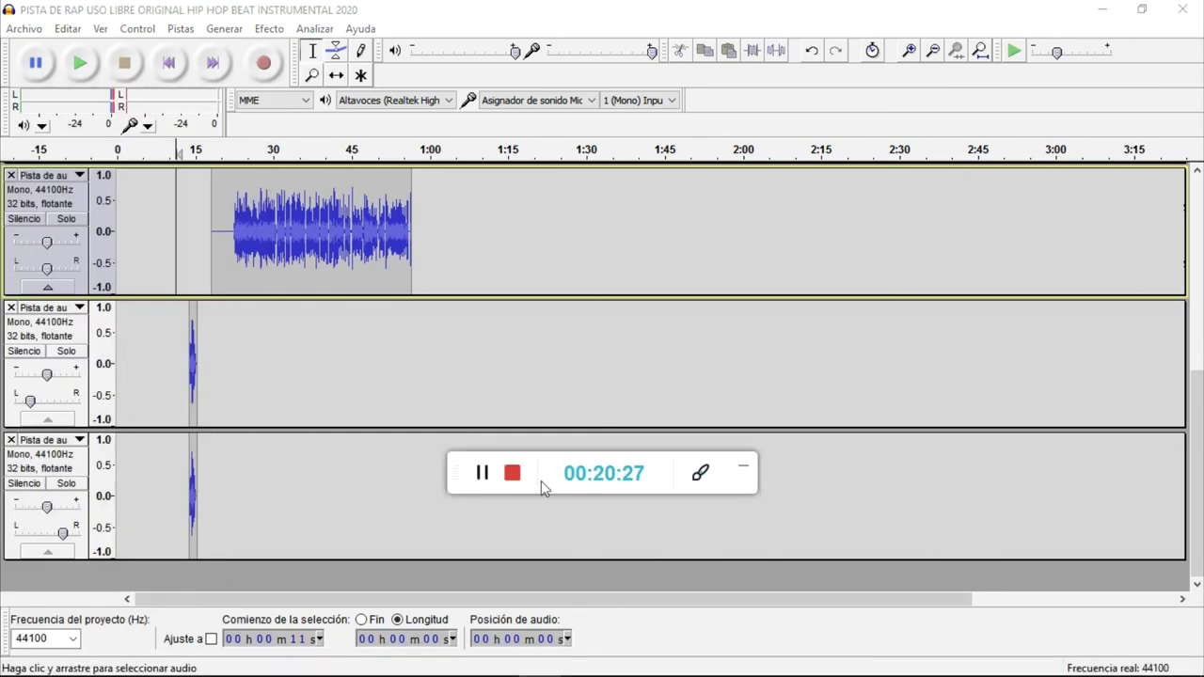